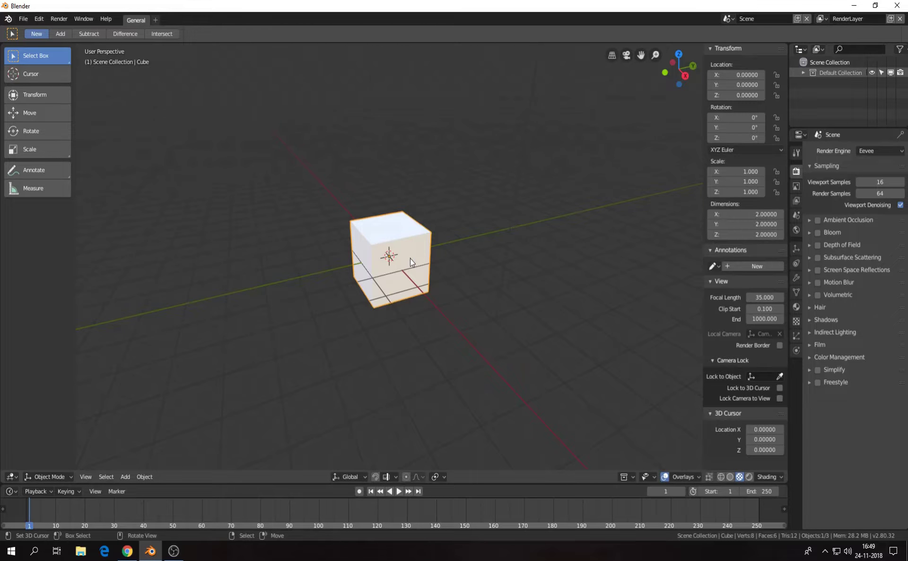
# - Delete the default cube and import untitled.obj from the 11 11 18 folder
pyautogui.press('Delete')
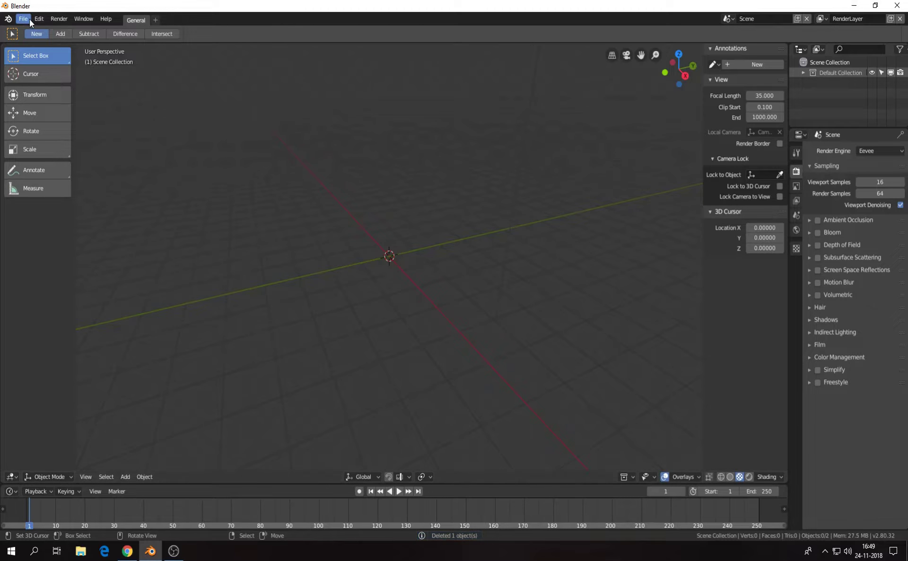
pyautogui.click(28, 19)
pyautogui.moveTo(38, 211)
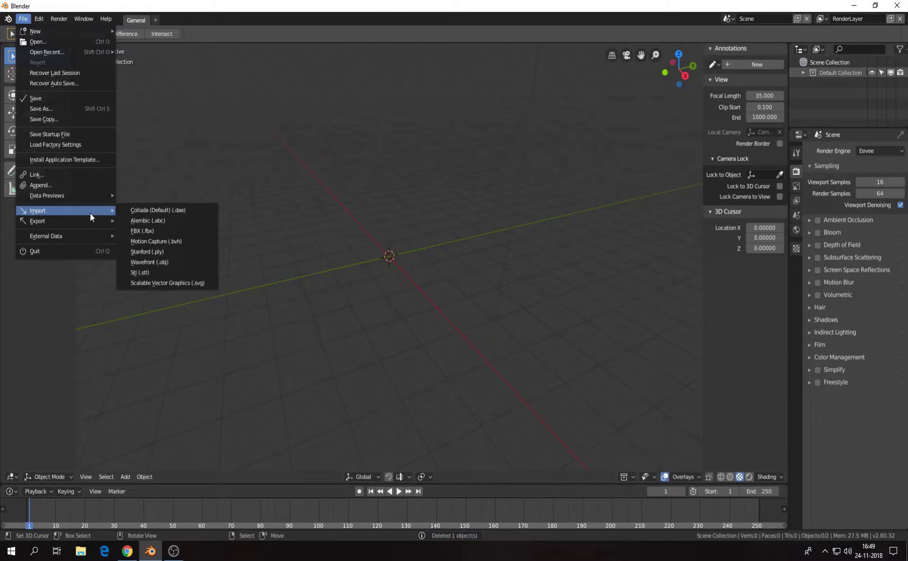
pyautogui.click(171, 263)
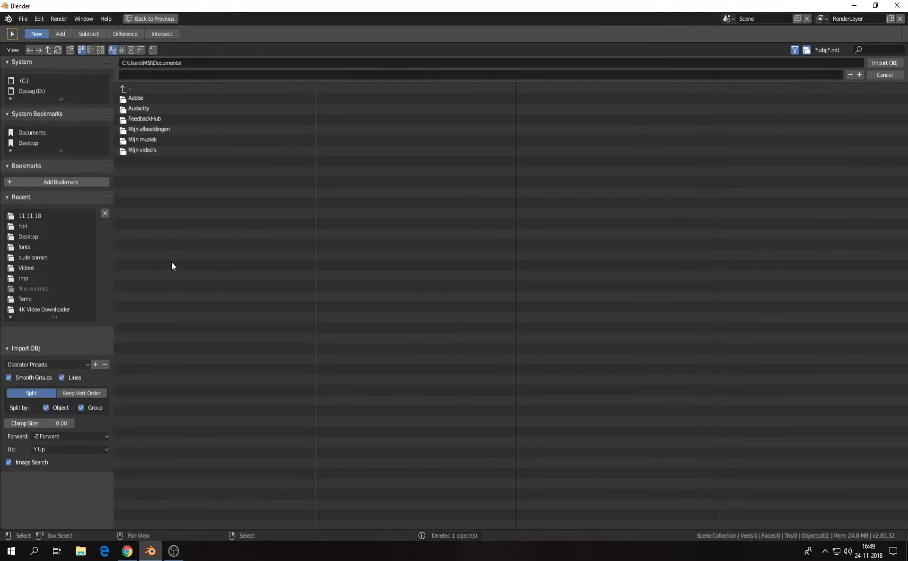
pyautogui.click(37, 217)
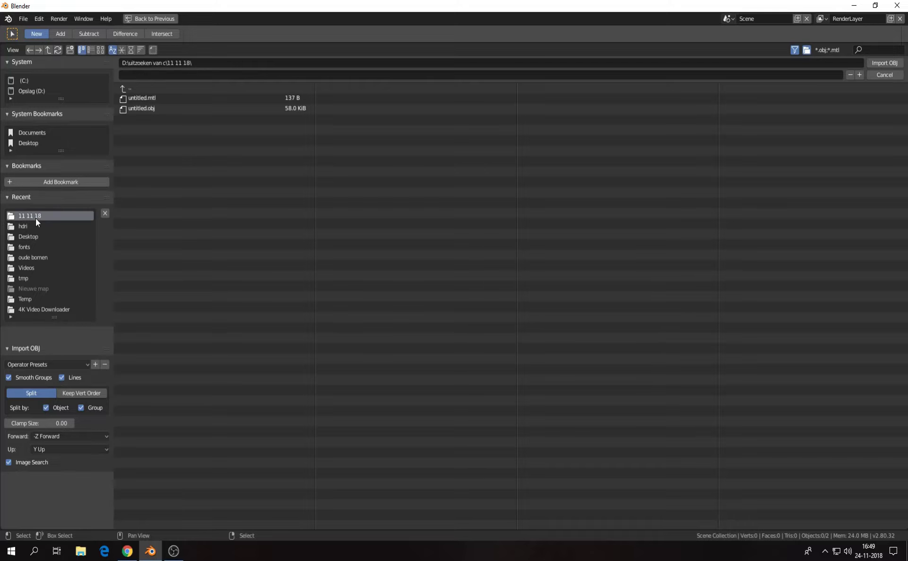
pyautogui.click(144, 106)
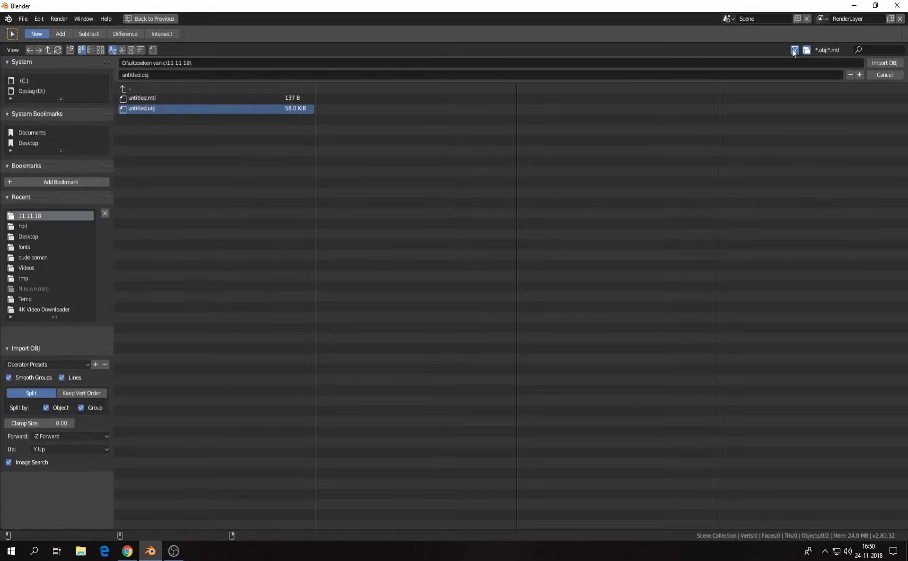
pyautogui.click(881, 63)
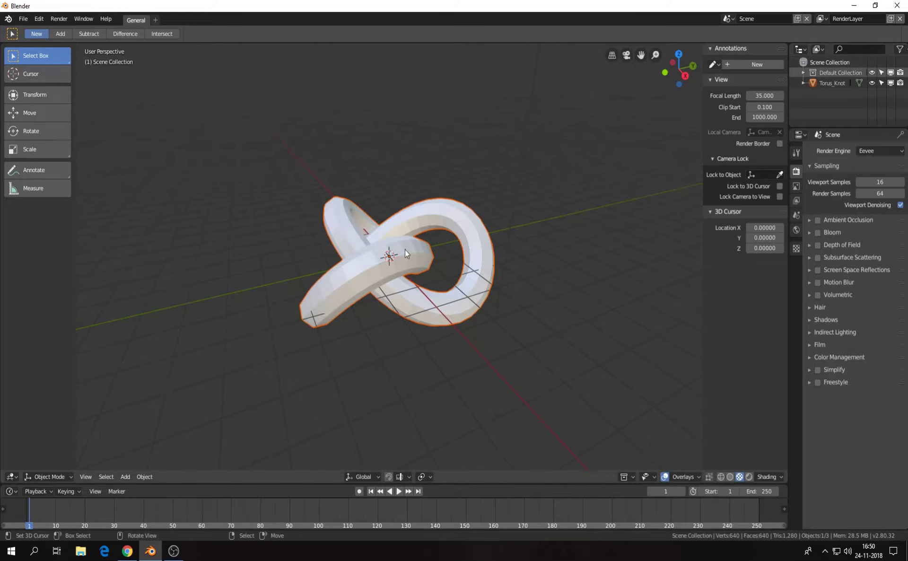
# - Bridge two selected edge loops of the torus knot with a band of faces
pyautogui.press('Tab')
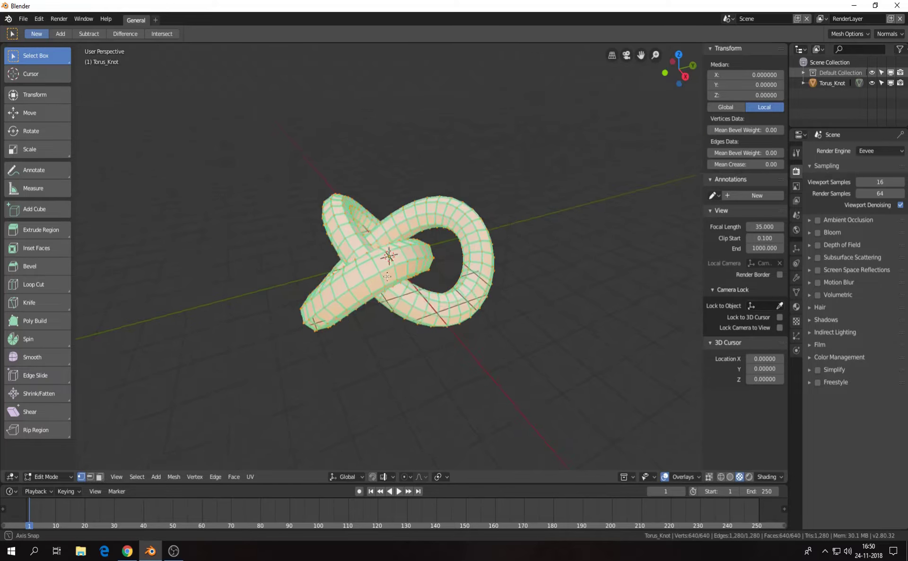
pyautogui.moveTo(381, 269); pyautogui.dragTo(408, 274, button='middle')
pyautogui.hotkey('alt', 'a')
pyautogui.scroll(3, 396, 299)
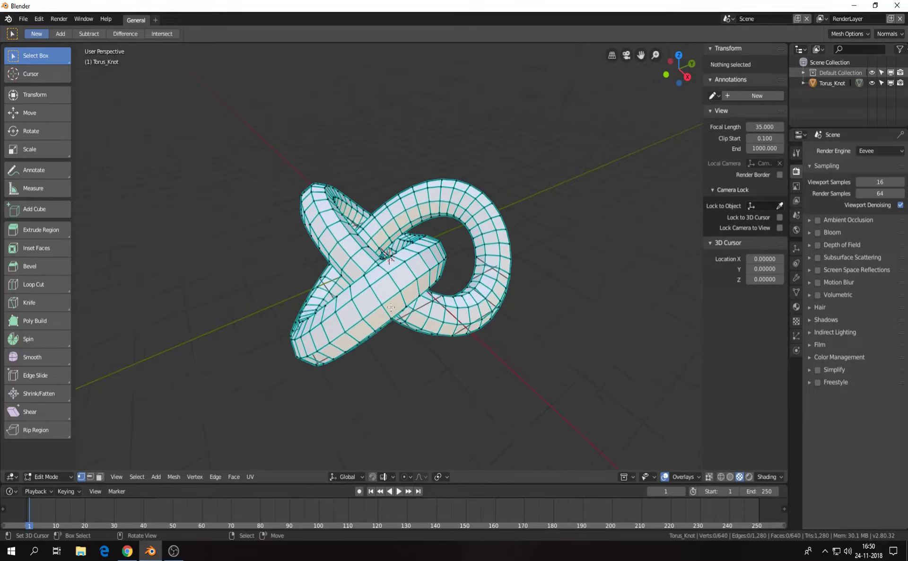
pyautogui.keyDown('alt'); pyautogui.click(394, 311); pyautogui.keyUp('alt')
pyautogui.moveTo(394, 311)
pyautogui.mouseDown(button='middle')
pyautogui.moveTo(468, 230)
pyautogui.moveTo(382, 237)
pyautogui.mouseUp(button='middle')
pyautogui.keyDown('alt'); pyautogui.keyDown('shift'); pyautogui.click(470, 227); pyautogui.keyUp('shift'); pyautogui.keyUp('alt')
pyautogui.keyDown('alt'); pyautogui.keyDown('shift'); pyautogui.click(460, 233); pyautogui.keyUp('shift'); pyautogui.keyUp('alt')
pyautogui.keyDown('alt'); pyautogui.keyDown('shift'); pyautogui.click(460, 233); pyautogui.keyUp('shift'); pyautogui.keyUp('alt')
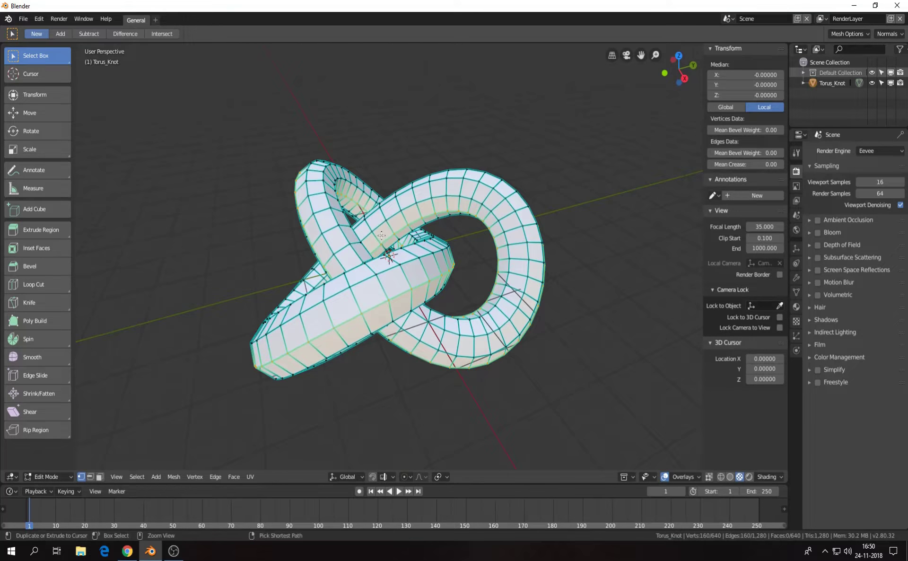
pyautogui.hotkey('ctrl', 'e')
pyautogui.click(381, 235)
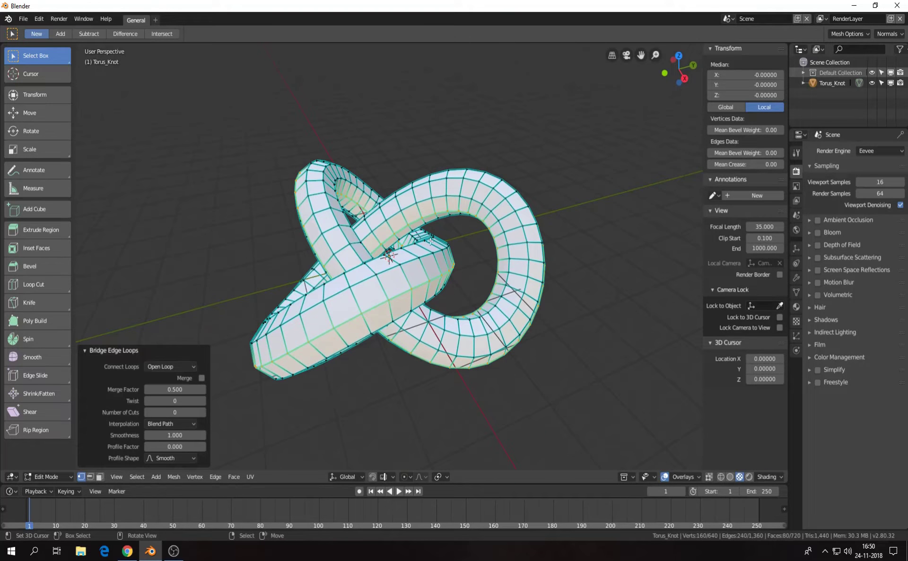
# - Duplicate the bridged band in place and separate it as Torus_Knot.001
pyautogui.hotkey('shift', 'd')
pyautogui.rightClick(484, 266)
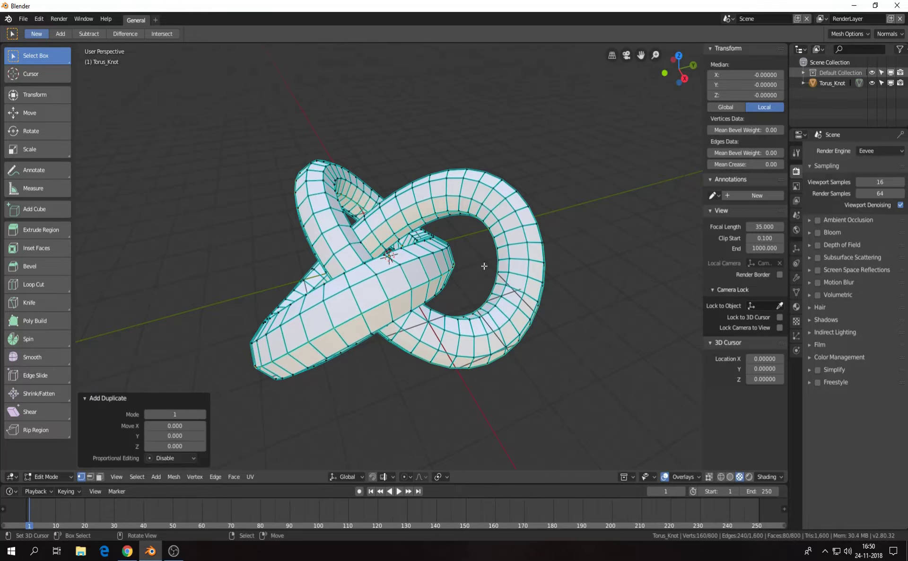
pyautogui.press('p')
pyautogui.click(483, 266)
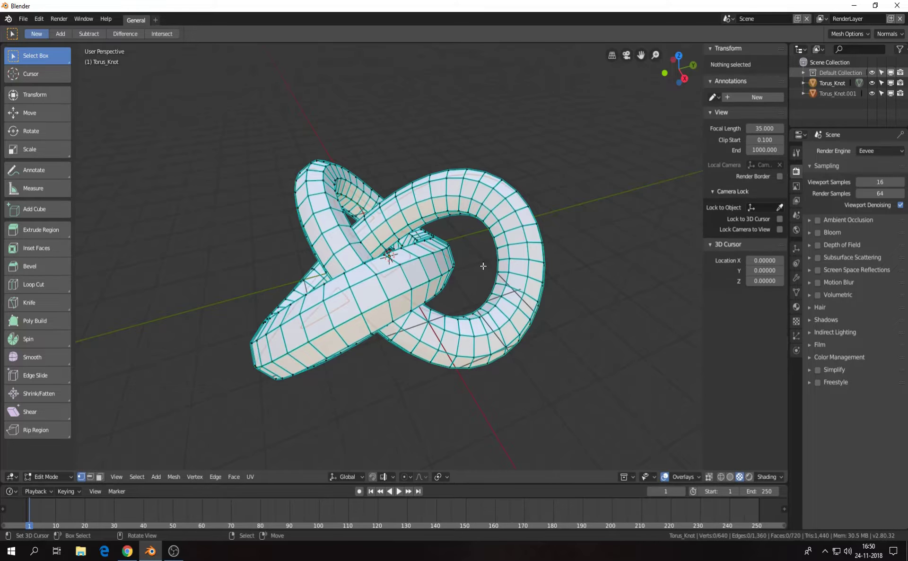
pyautogui.press('Tab')
pyautogui.click(535, 263)
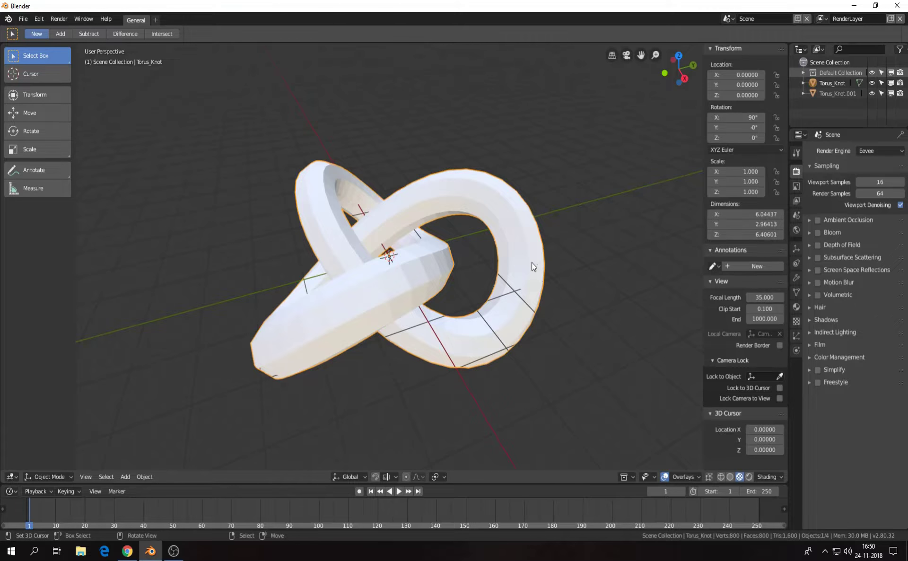
# - Delete the original knot and add a centred loop cut along the ribbon
pyautogui.press('g')
pyautogui.rightClick(482, 269)
pyautogui.press('Delete')
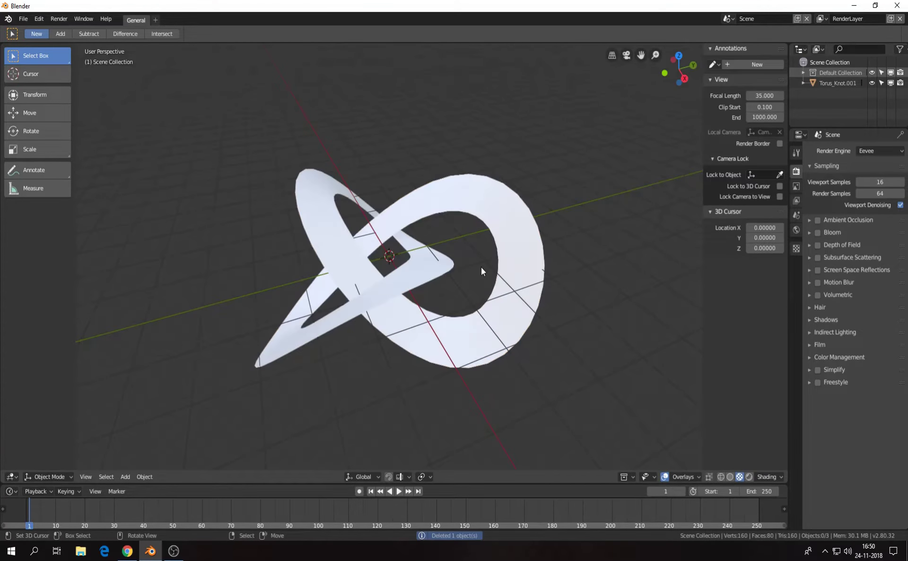
pyautogui.click(528, 221)
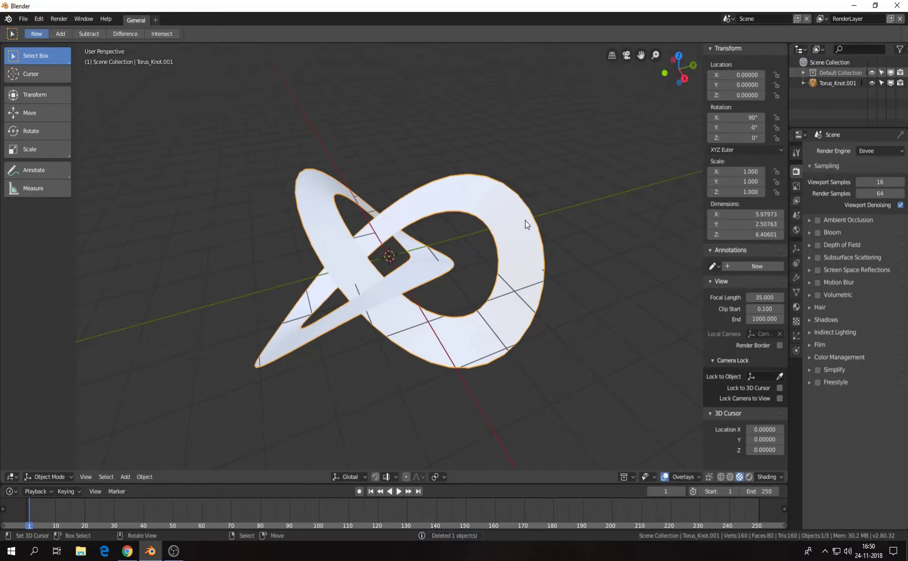
pyautogui.press('Tab')
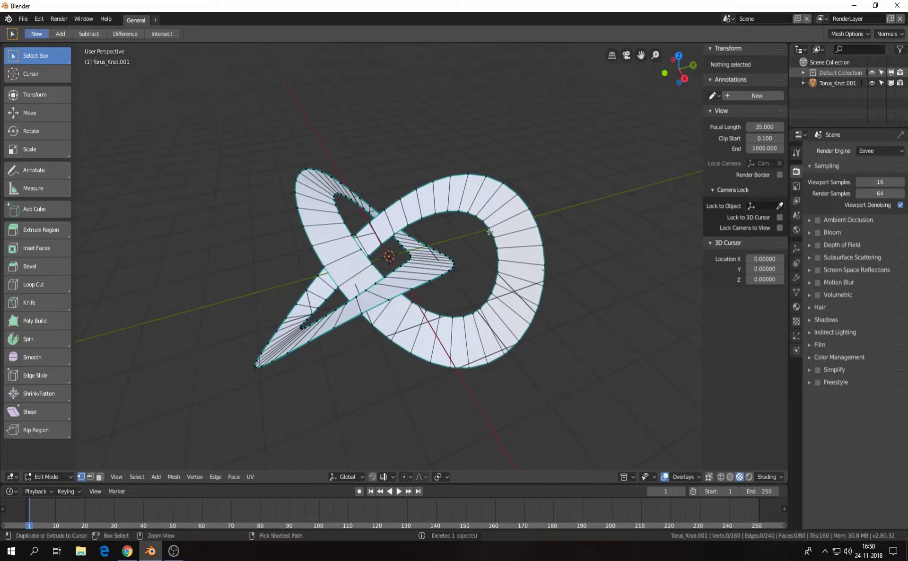
pyautogui.hotkey('ctrl', 'r')
pyautogui.click(519, 219)
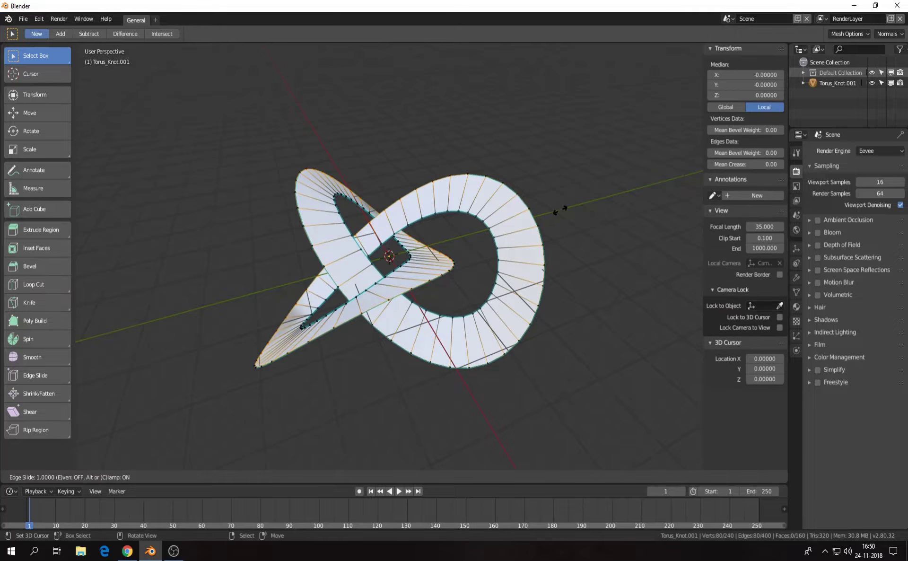
pyautogui.rightClick(518, 238)
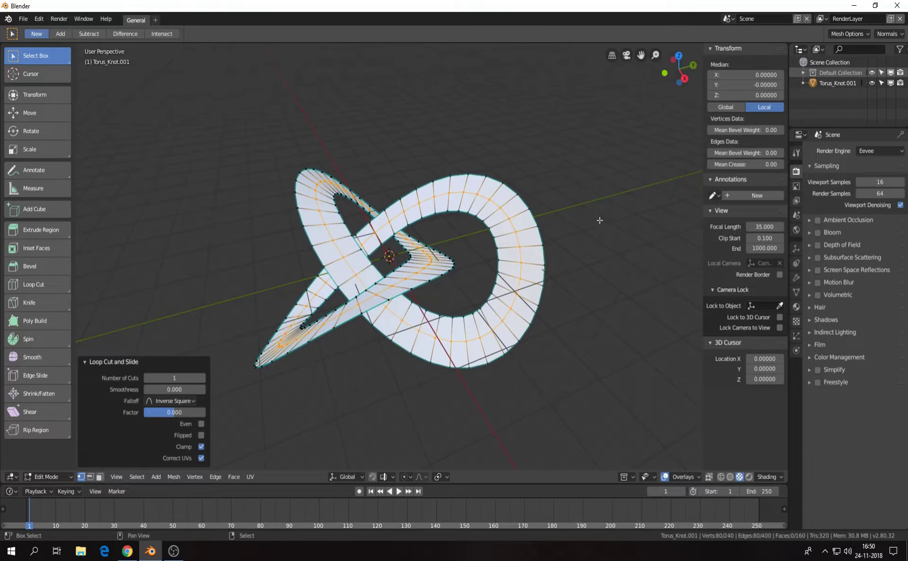
pyautogui.press('Tab')
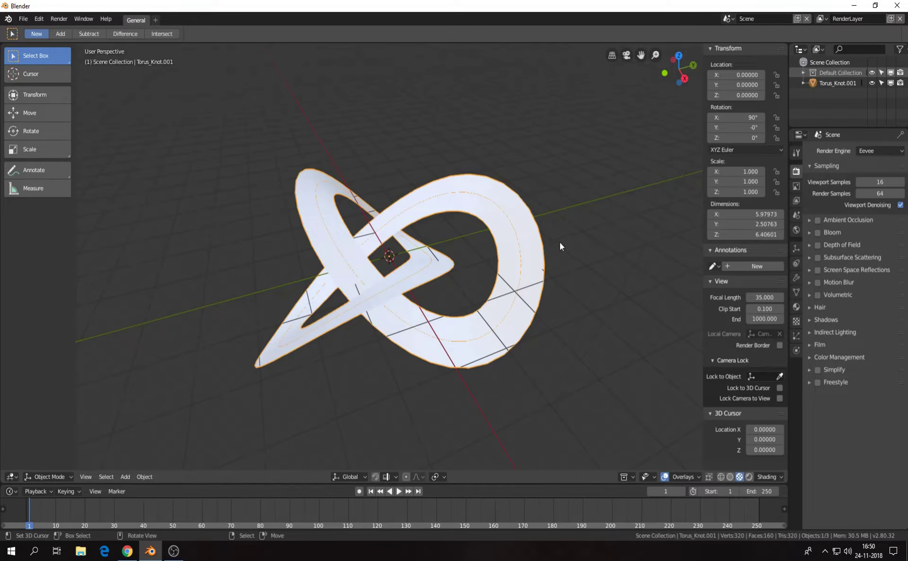
# - Separate the middle loop as Torus_Knot.000 and delete the ribbon
pyautogui.press('Tab')
pyautogui.press('p')
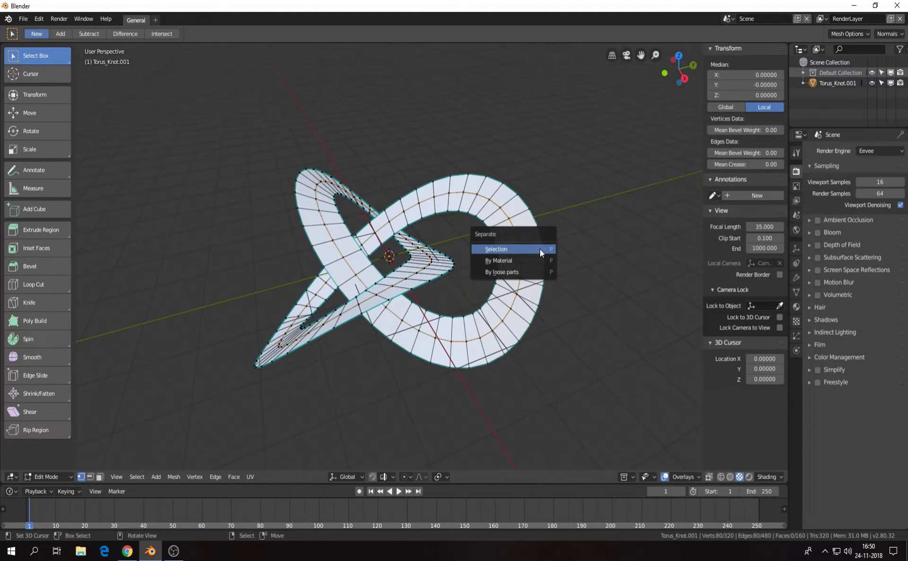
pyautogui.click(540, 249)
pyautogui.press('Tab')
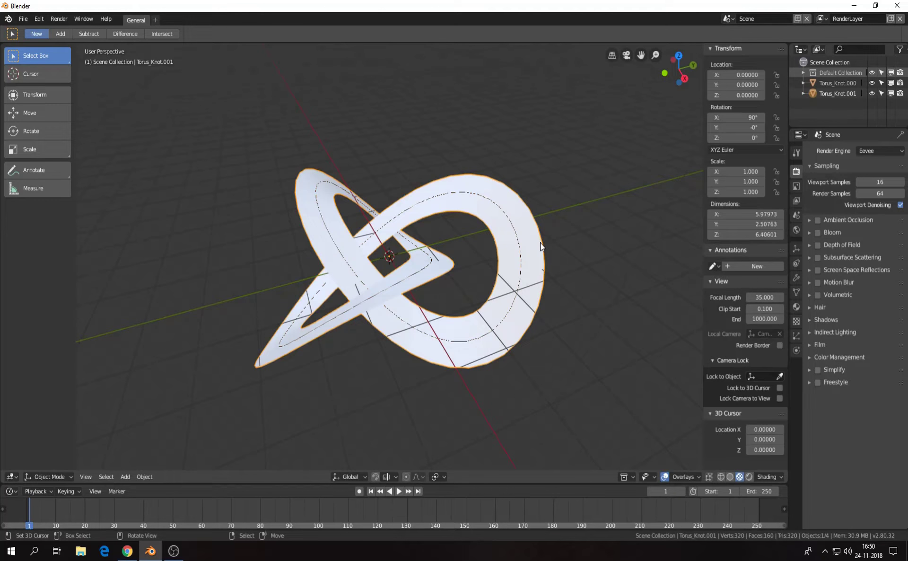
pyautogui.press('g')
pyautogui.rightClick(511, 215)
pyautogui.press('Delete')
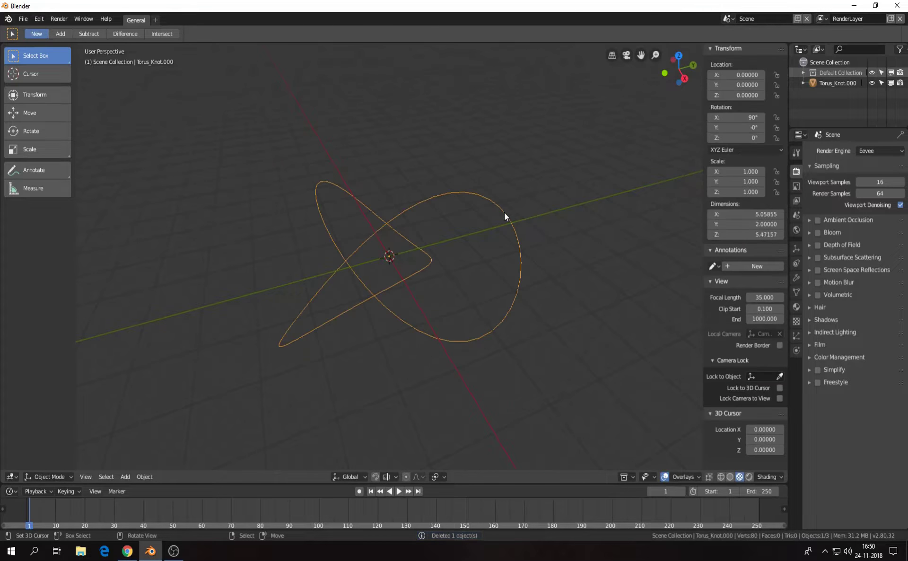
# - Add a level-2 Subdivision Surface modifier to Torus_Knot.000 and apply it
pyautogui.click(795, 278)
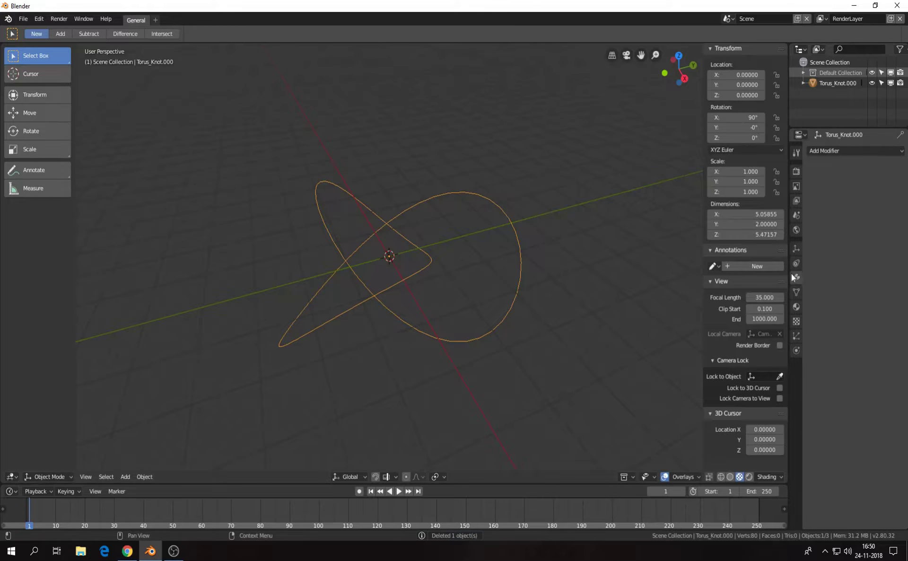
pyautogui.click(840, 150)
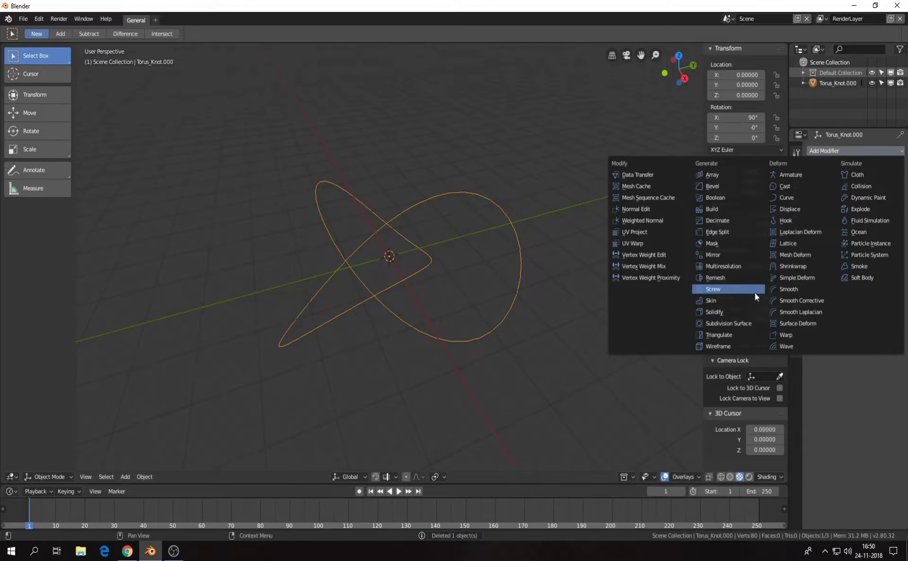
pyautogui.click(745, 324)
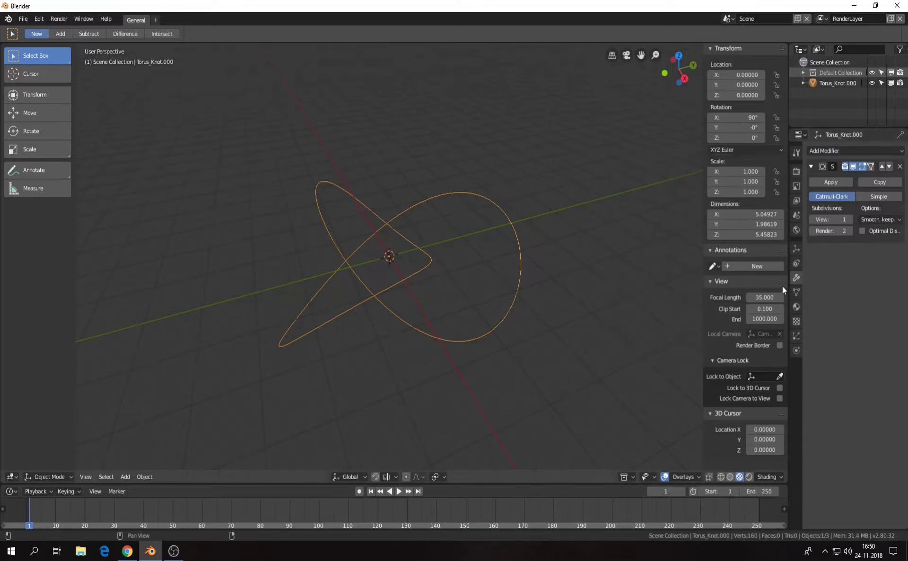
pyautogui.click(851, 220)
pyautogui.click(834, 184)
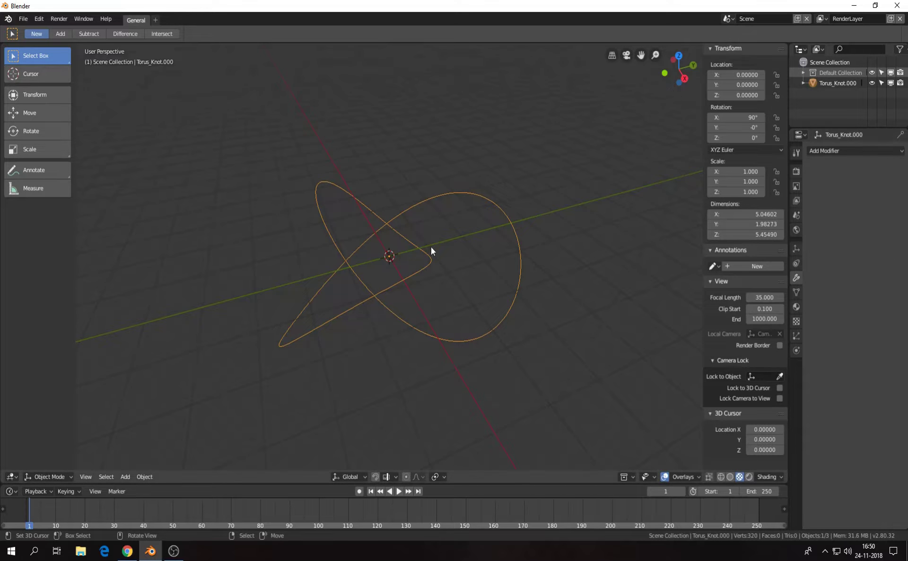
pyautogui.click(126, 477)
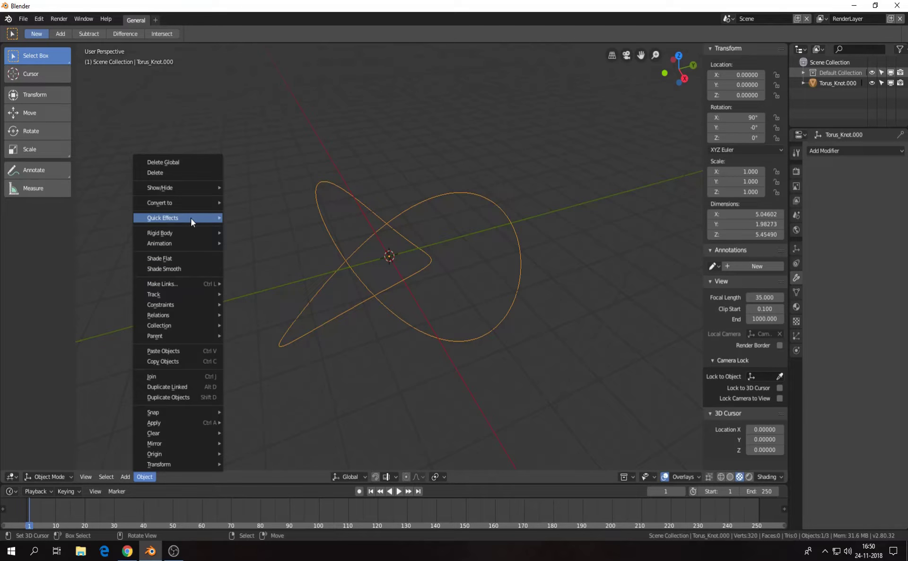
pyautogui.moveTo(176, 203)
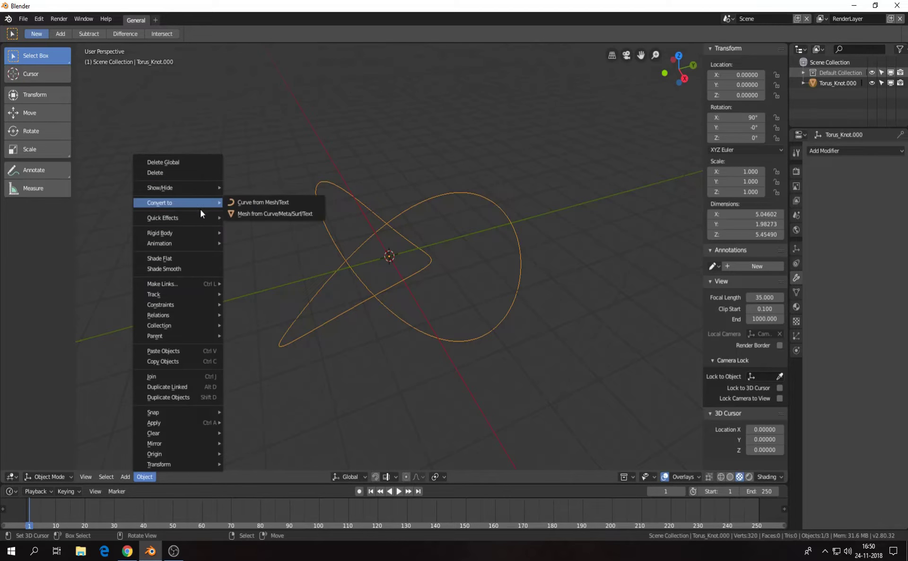
# - Convert the loop to a curve with preview resolution 32 and Full fill mode
pyautogui.click(291, 201)
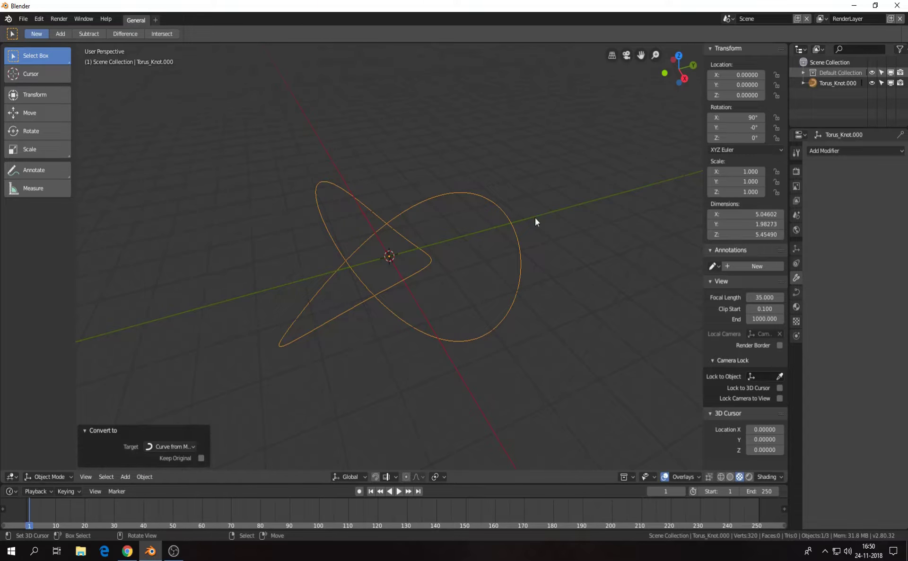
pyautogui.click(797, 292)
pyautogui.click(875, 194)
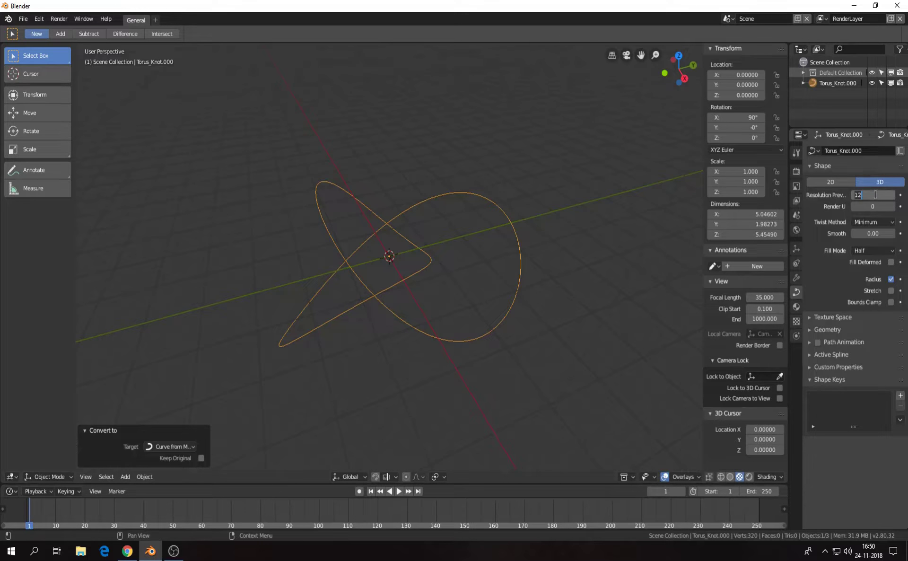
pyautogui.write('32')
pyautogui.press('Return')
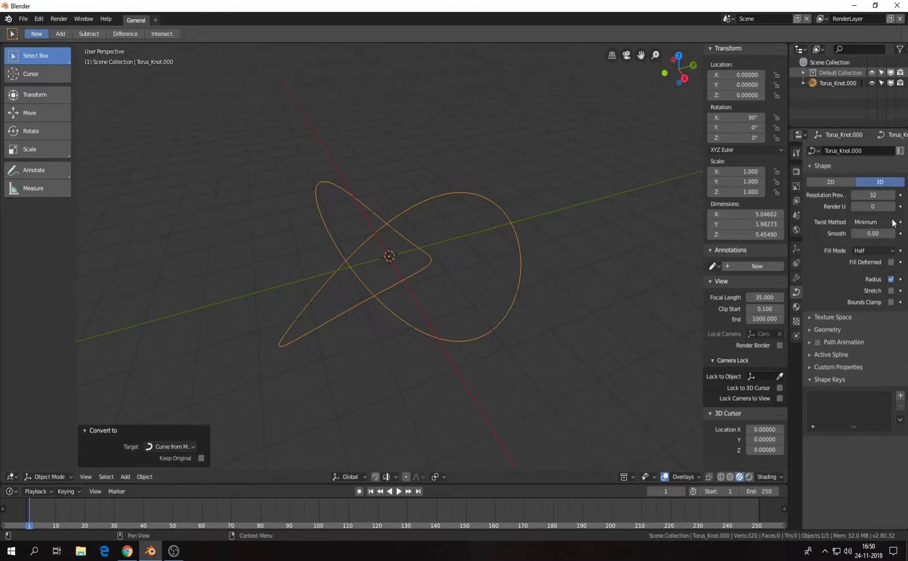
pyautogui.click(895, 254)
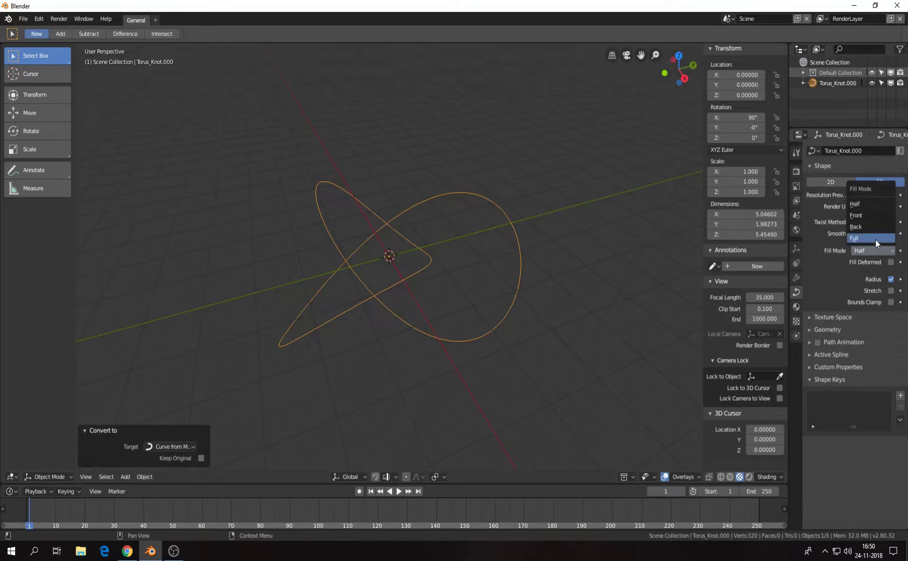
pyautogui.click(875, 240)
# - Give the curve bevel resolution 3, depth 0.060, extrude 0.401, and enable Use UV
pyautogui.click(808, 330)
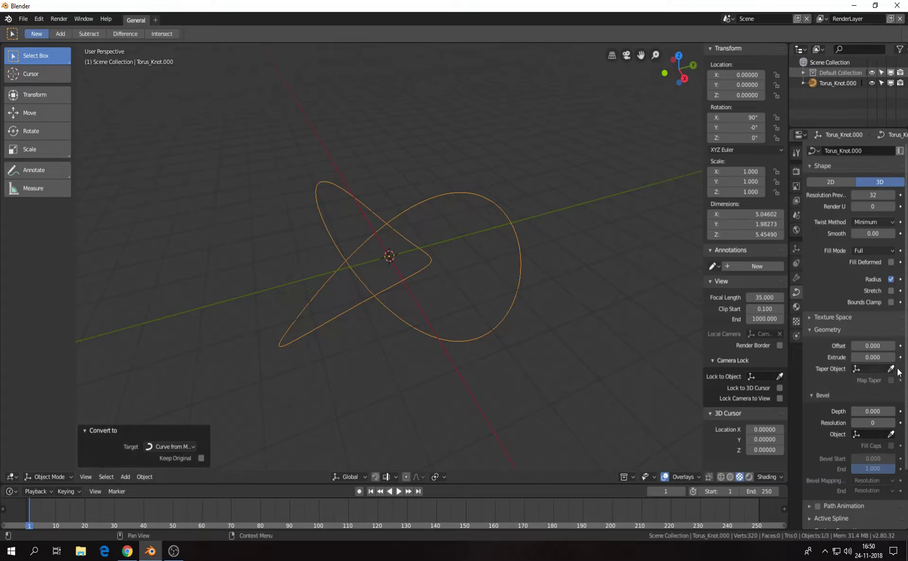
pyautogui.click(893, 423)
pyautogui.click(893, 423)
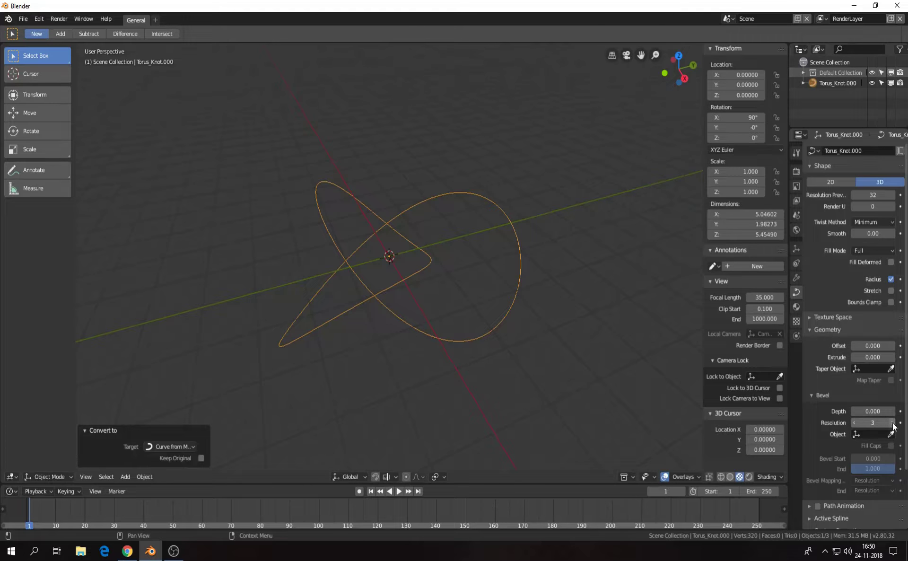
pyautogui.moveTo(873, 411); pyautogui.dragTo(889, 411)
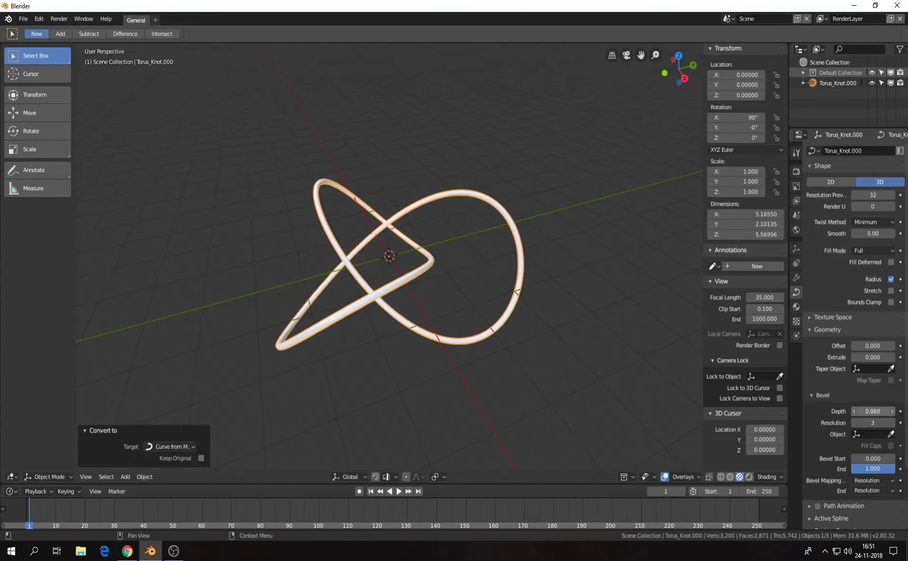
pyautogui.moveTo(865, 357); pyautogui.dragTo(868, 357)
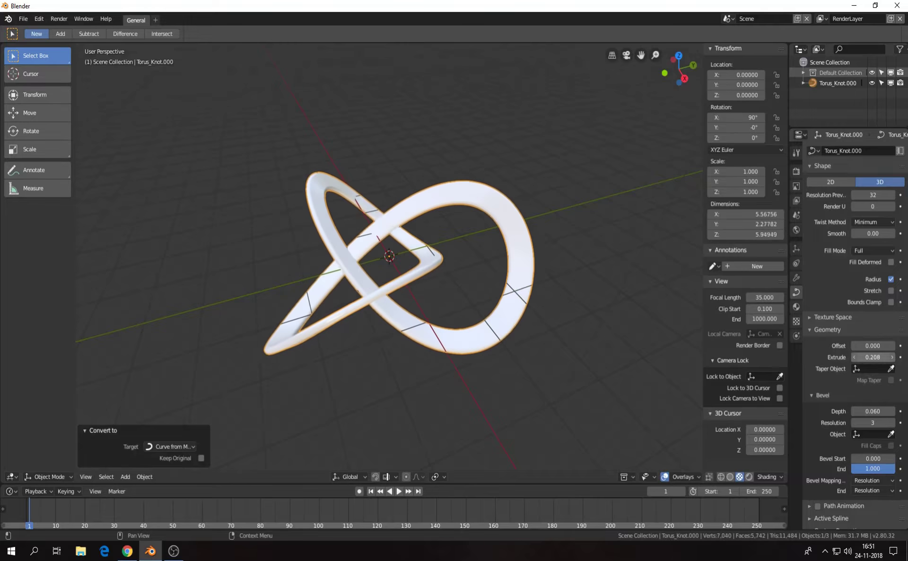
pyautogui.click(811, 318)
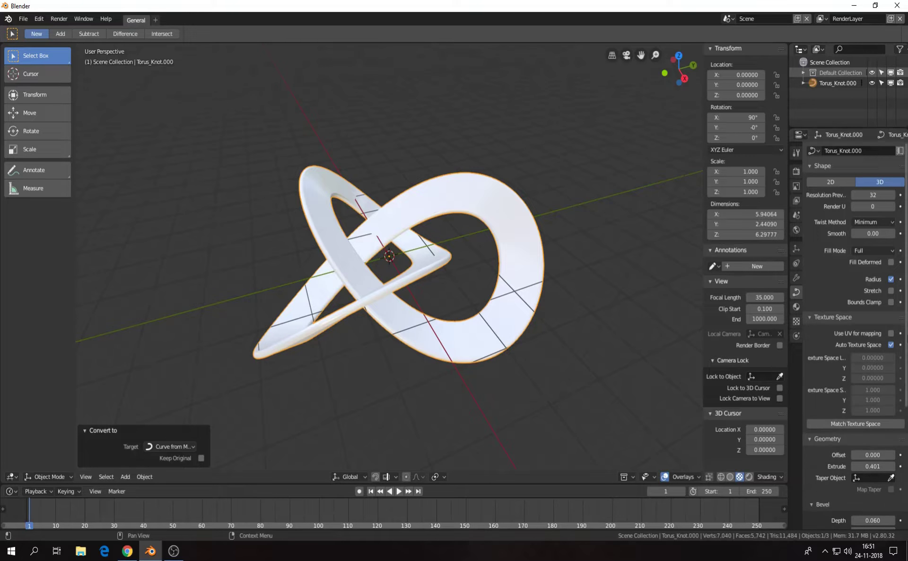
pyautogui.click(892, 334)
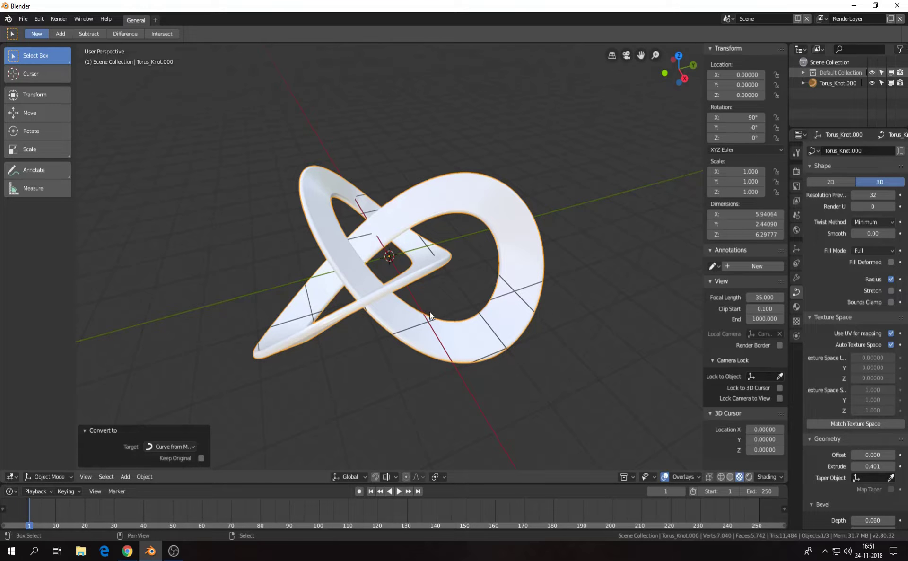
pyautogui.hotkey('shift', 'd')
# - Turn the in-place duplicate into a round tube: bevel depth 0.204, extrude 0
pyautogui.rightClick(445, 292)
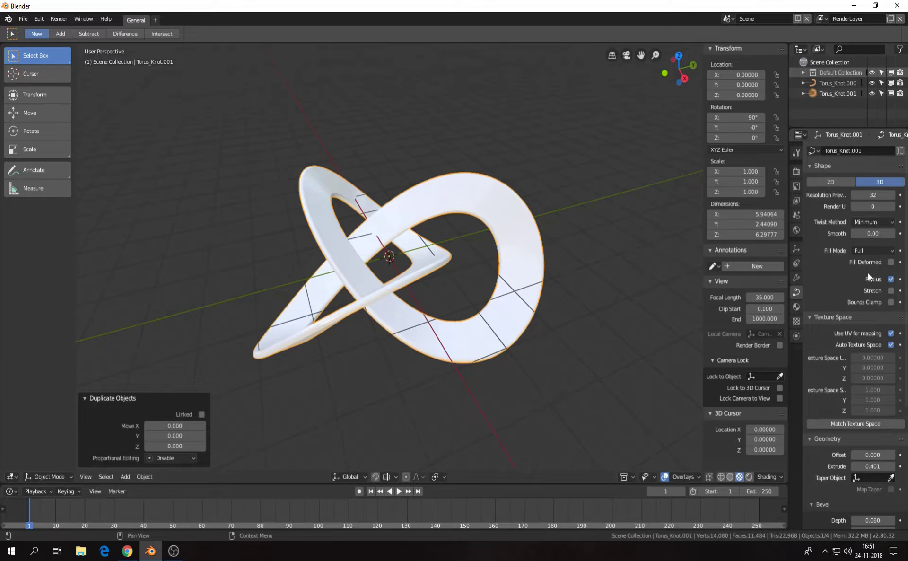
pyautogui.scroll(-3, 867, 275)
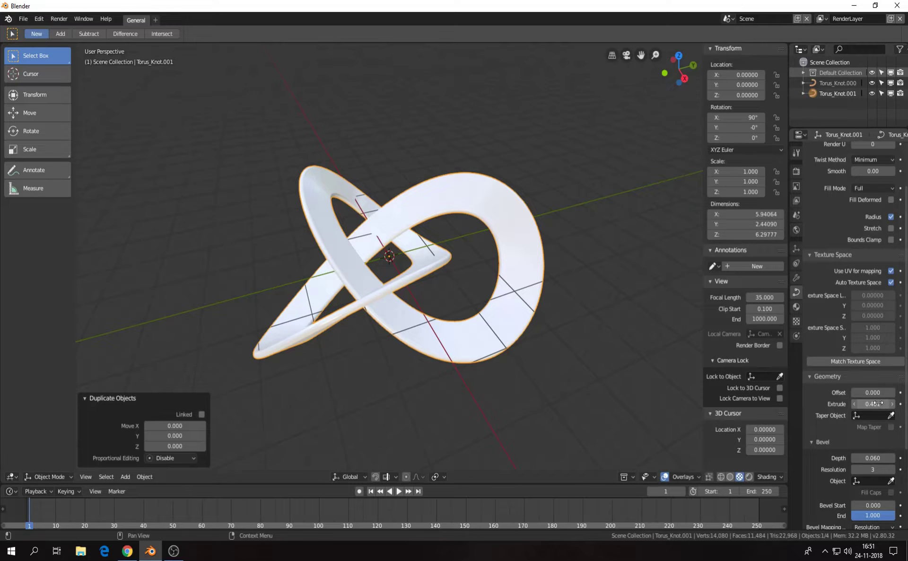
pyautogui.moveTo(878, 403)
pyautogui.mouseDown()
pyautogui.moveTo(847, 403)
pyautogui.moveTo(904, 483)
pyautogui.mouseUp()
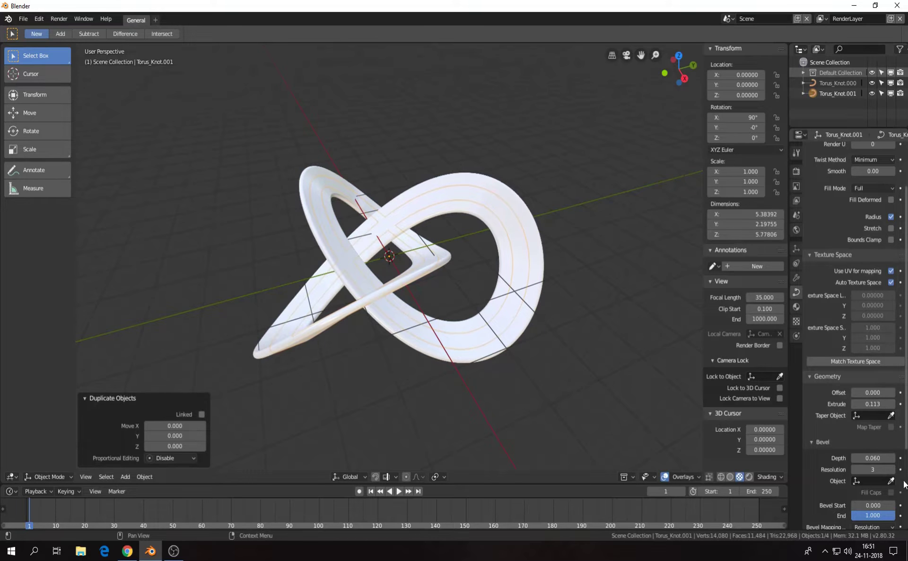
pyautogui.moveTo(864, 455); pyautogui.dragTo(874, 450)
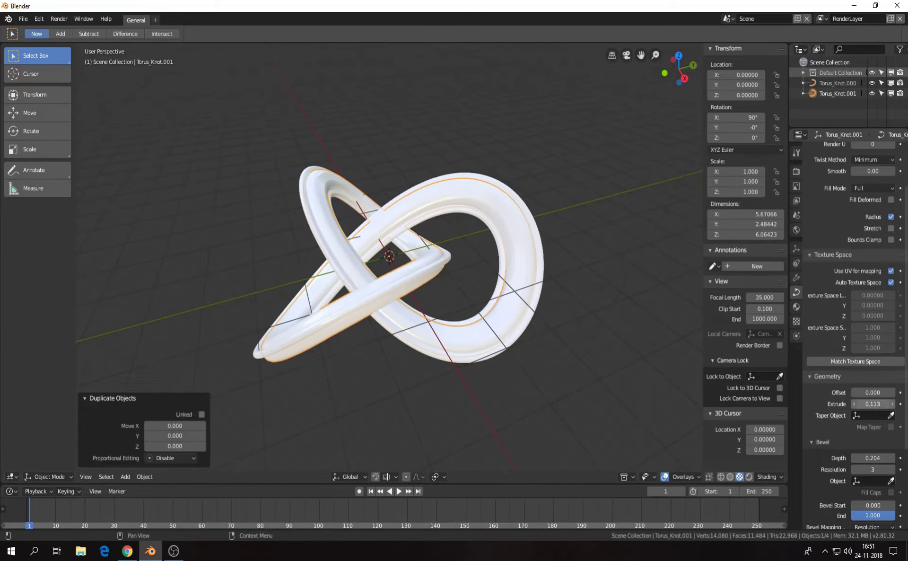
pyautogui.moveTo(873, 403); pyautogui.dragTo(854, 404)
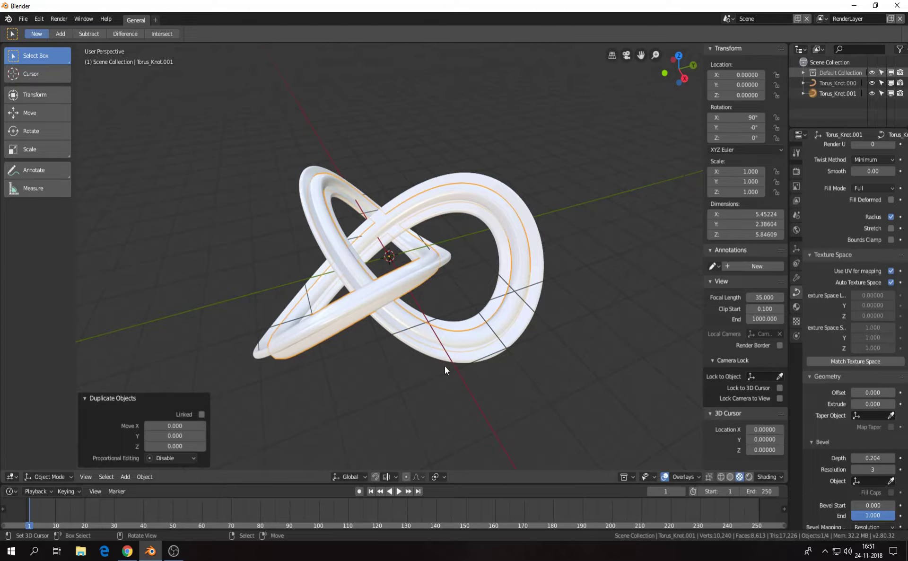
pyautogui.moveTo(445, 366)
pyautogui.mouseDown(button='middle')
pyautogui.moveTo(448, 326)
pyautogui.moveTo(532, 323)
pyautogui.moveTo(538, 338)
pyautogui.moveTo(434, 398)
pyautogui.moveTo(422, 354)
pyautogui.mouseUp(button='middle')
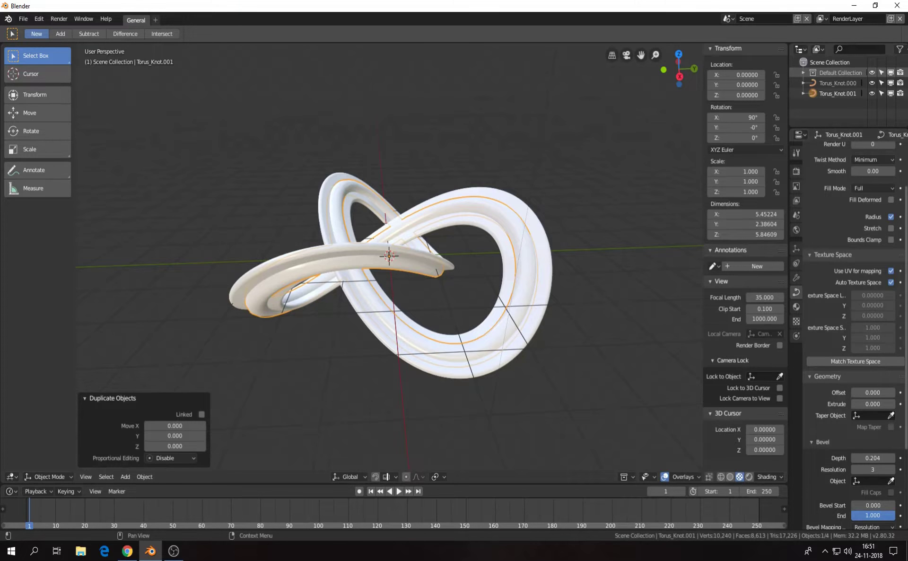
pyautogui.moveTo(419, 302)
pyautogui.mouseDown(button='middle')
pyautogui.moveTo(468, 299)
pyautogui.moveTo(428, 312)
pyautogui.moveTo(478, 315)
pyautogui.mouseUp(button='middle')
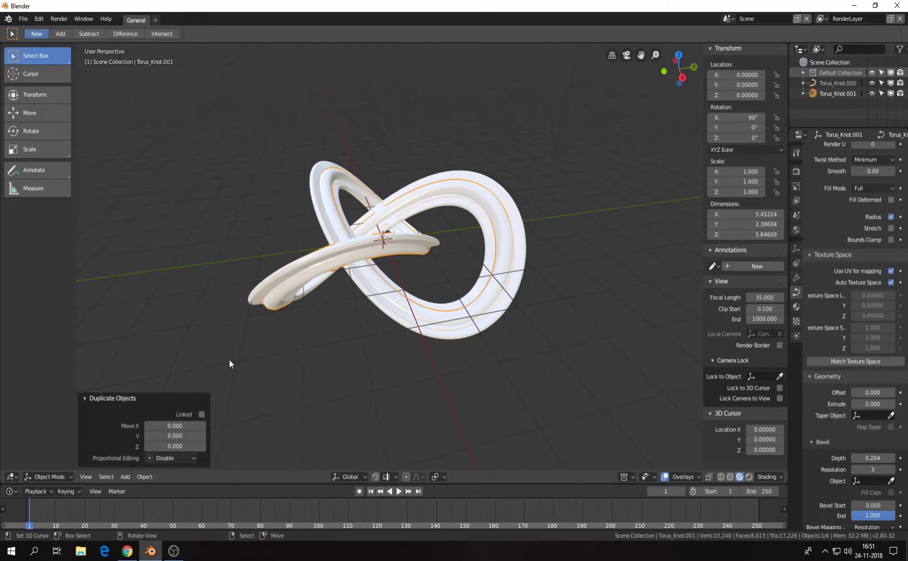
pyautogui.press('Left')
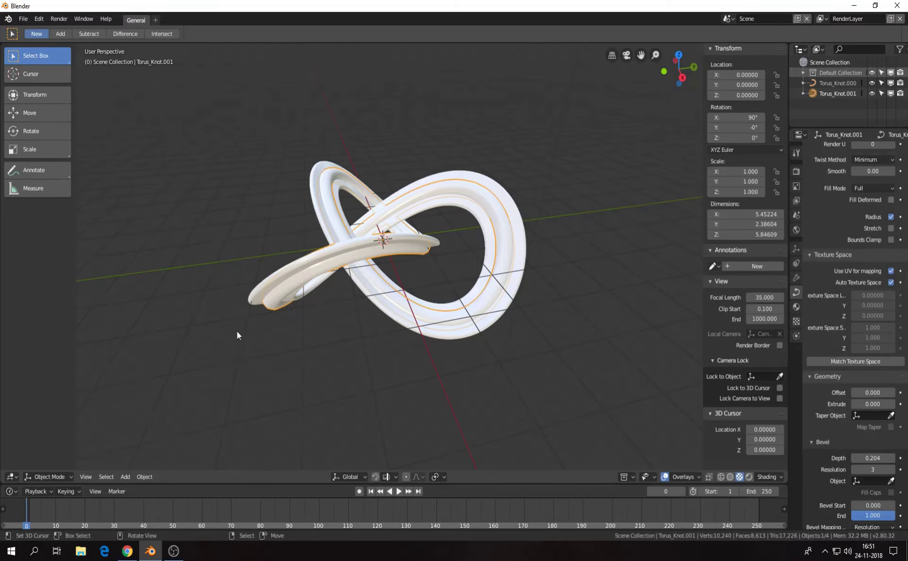
# - Select Torus_Knot.000 and add Basis and Key 1 shape keys
pyautogui.click(317, 193)
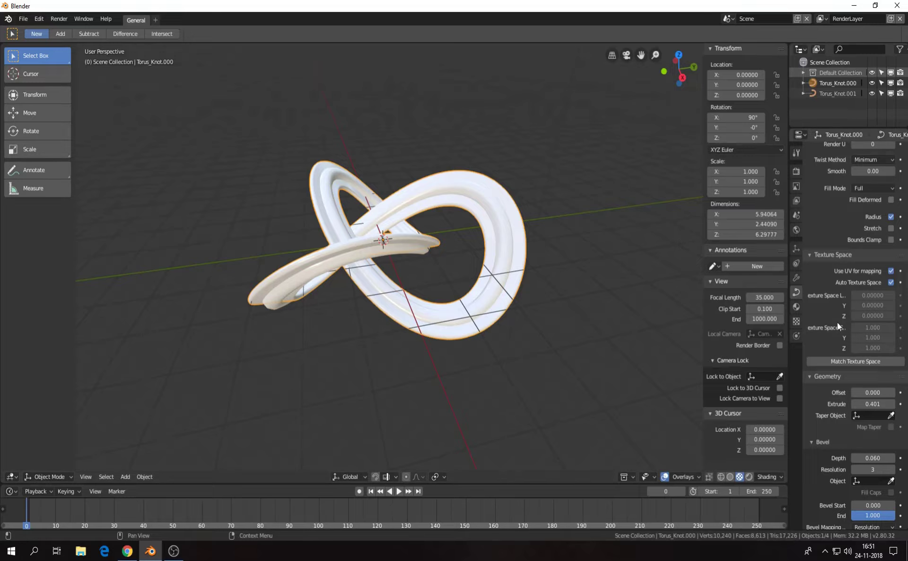
pyautogui.scroll(-4, 854, 316)
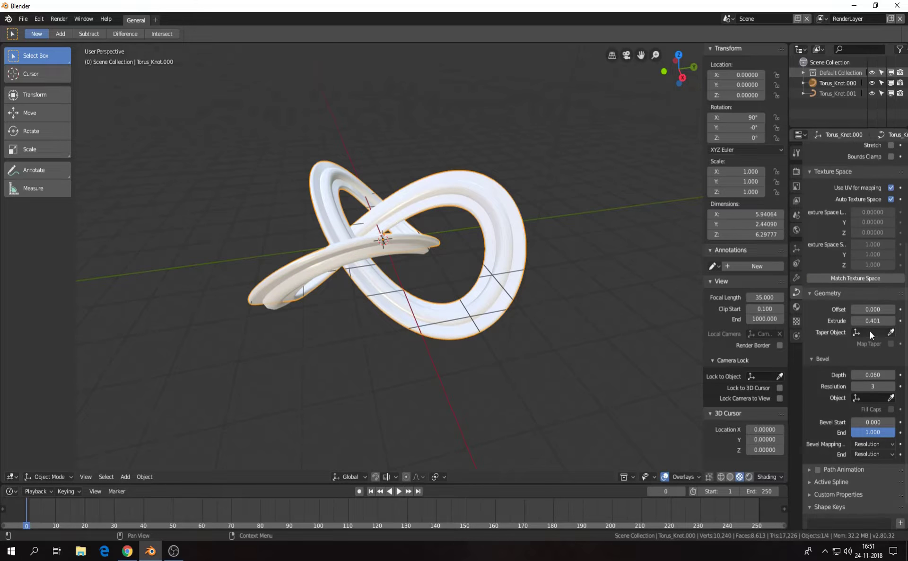
pyautogui.scroll(-2, 870, 331)
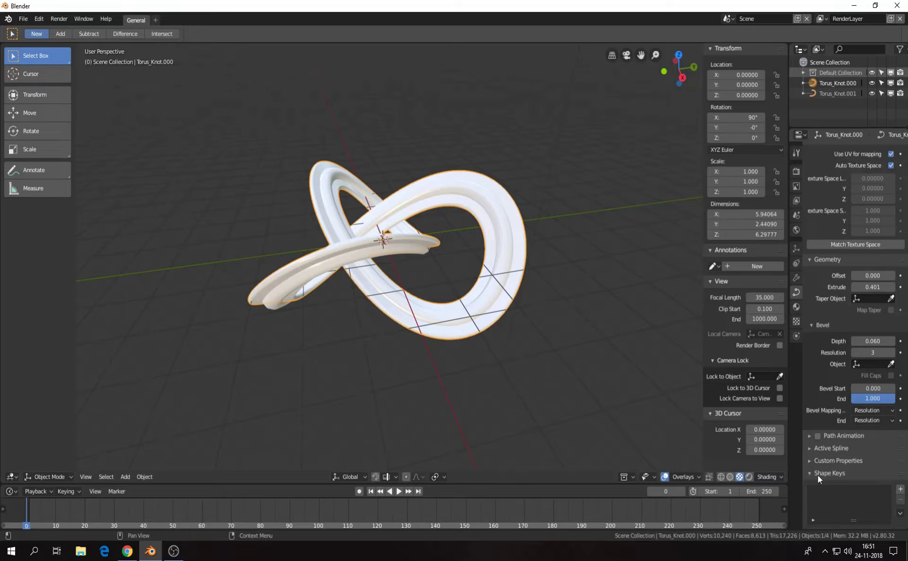
pyautogui.click(900, 491)
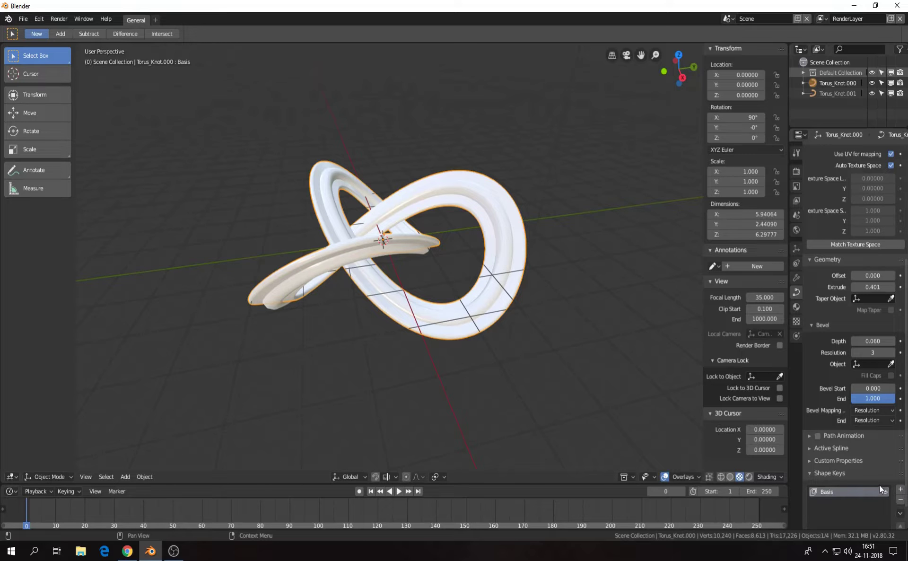
pyautogui.click(901, 491)
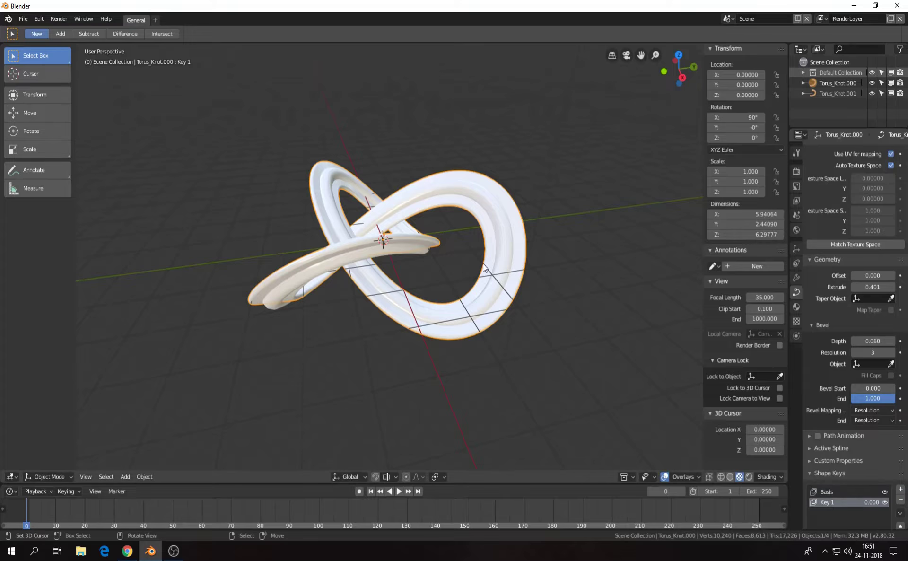
# - In Key 1, set the mean tilt of all curve points to 360°
pyautogui.press('Tab')
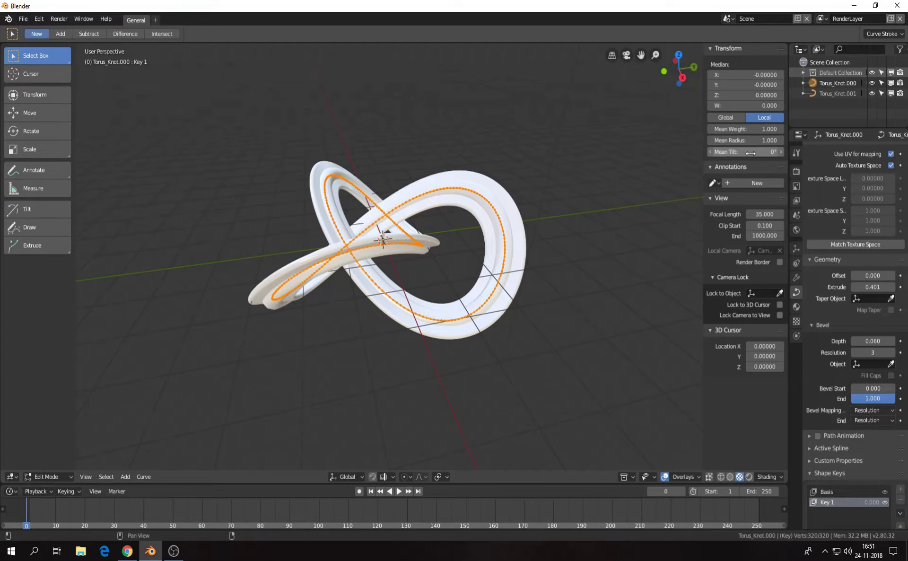
pyautogui.click(749, 152)
pyautogui.write('36')
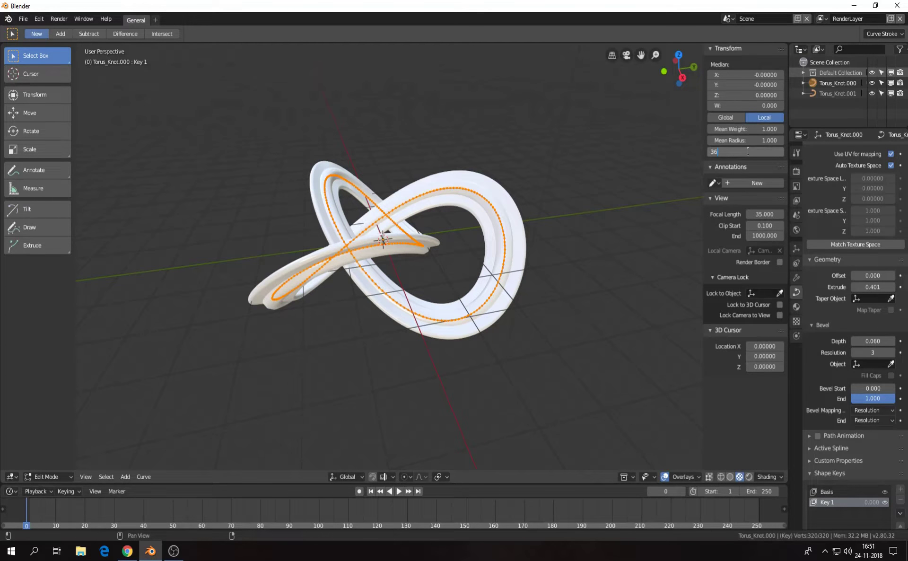
pyautogui.write('0')
pyautogui.press('Return')
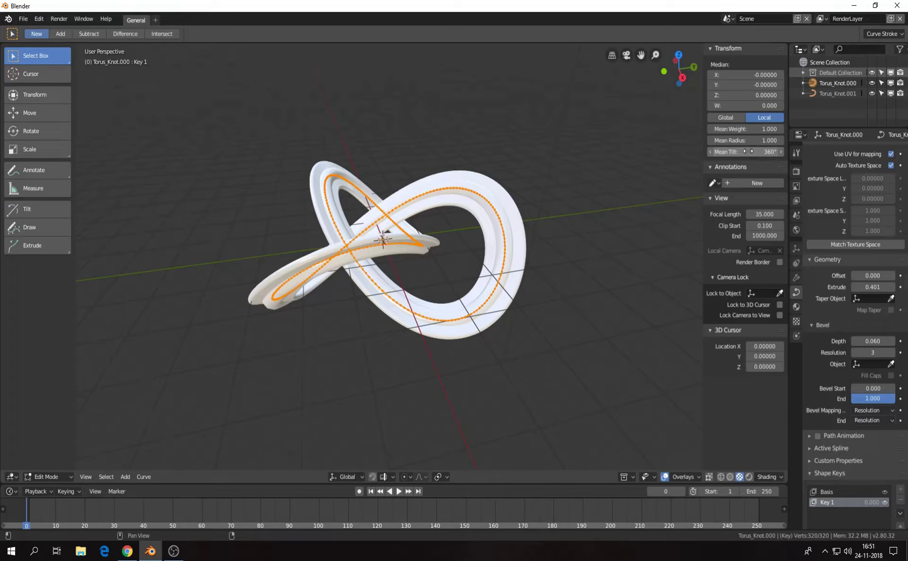
pyautogui.scroll(-4, 851, 345)
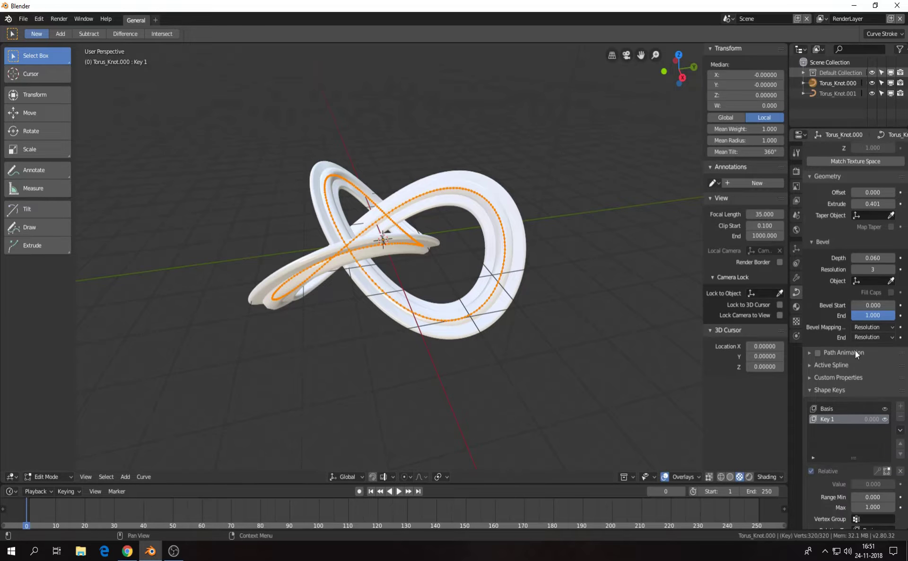
pyautogui.scroll(-1, 861, 439)
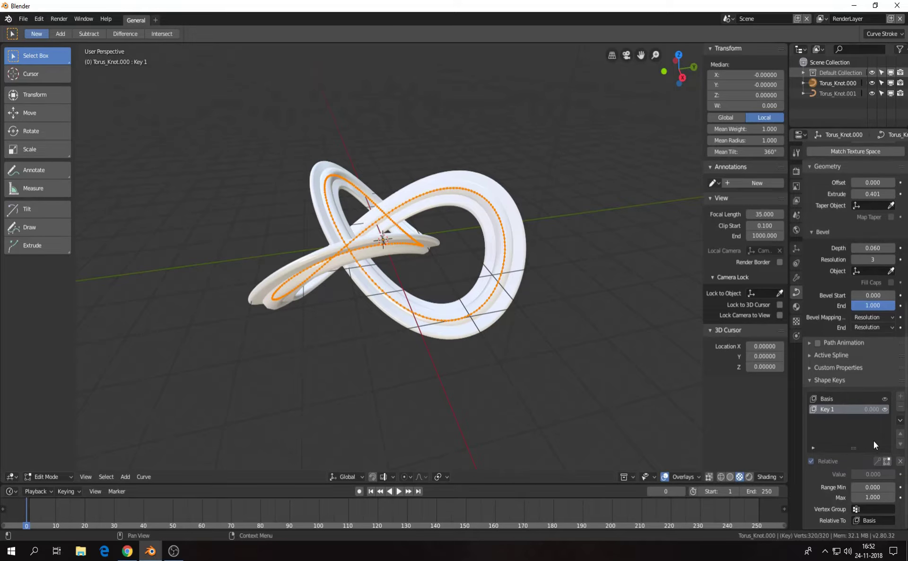
pyautogui.moveTo(861, 476); pyautogui.dragTo(862, 476)
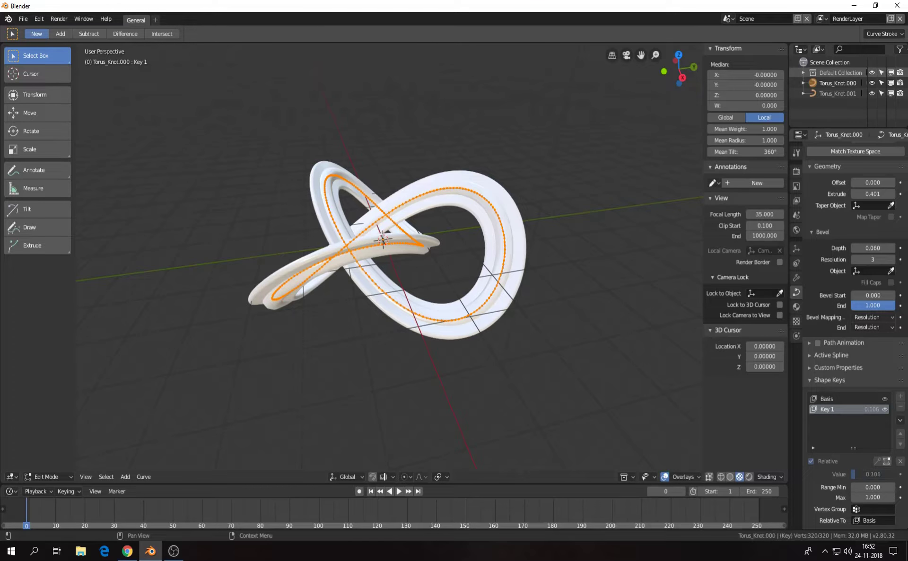
pyautogui.press('Tab')
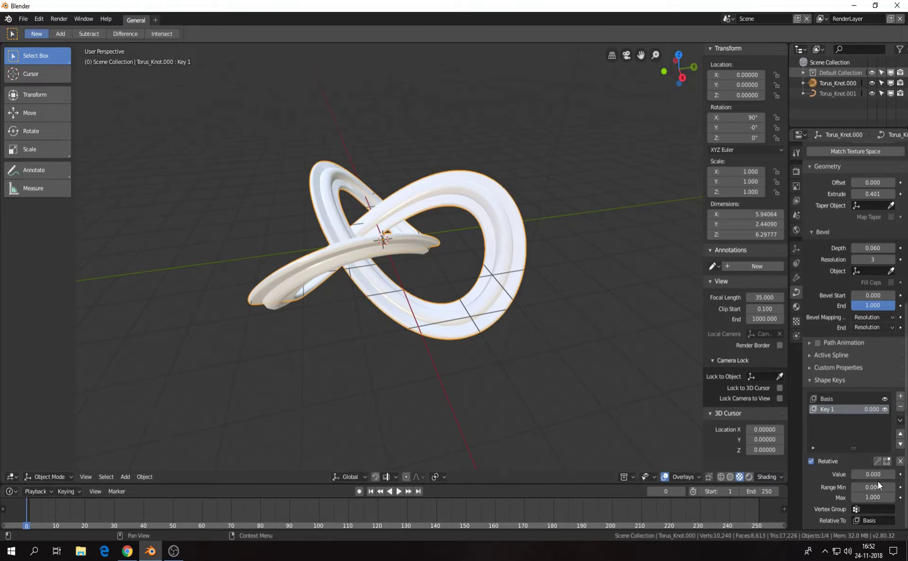
# - Adjust Key 1's value, then heighten the timeline area and split off a Graph Editor above it
pyautogui.moveTo(861, 474)
pyautogui.mouseDown()
pyautogui.moveTo(894, 474)
pyautogui.moveTo(854, 474)
pyautogui.mouseUp()
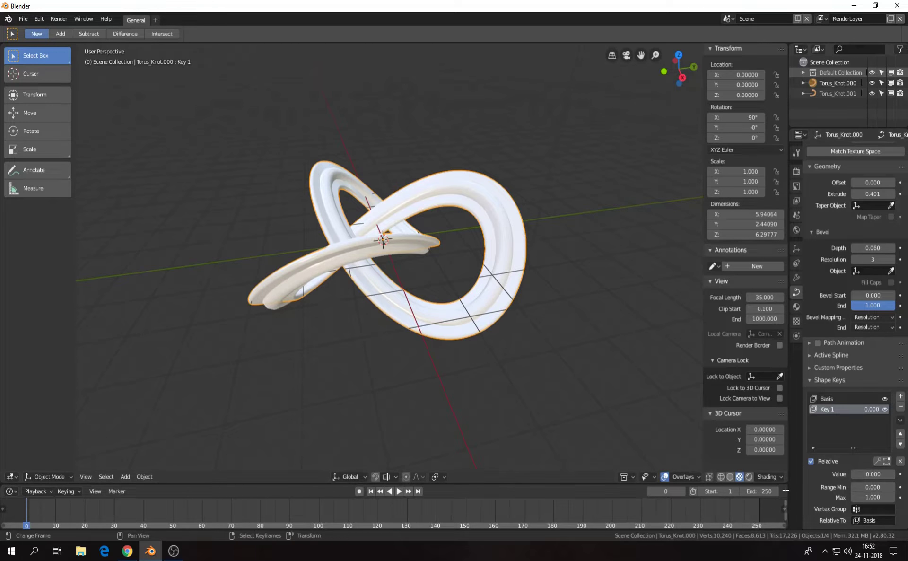
pyautogui.moveTo(786, 484); pyautogui.dragTo(796, 396)
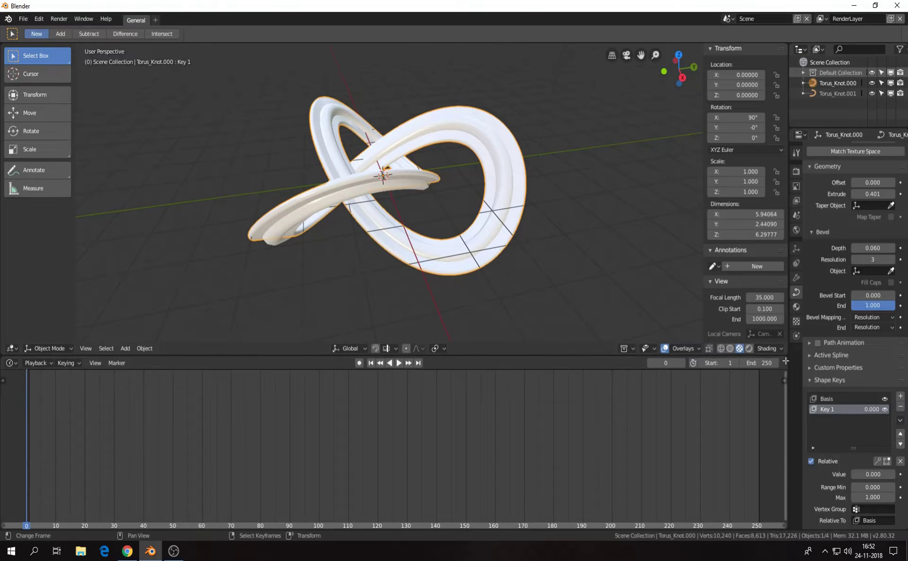
pyautogui.moveTo(784, 355); pyautogui.dragTo(356, 440)
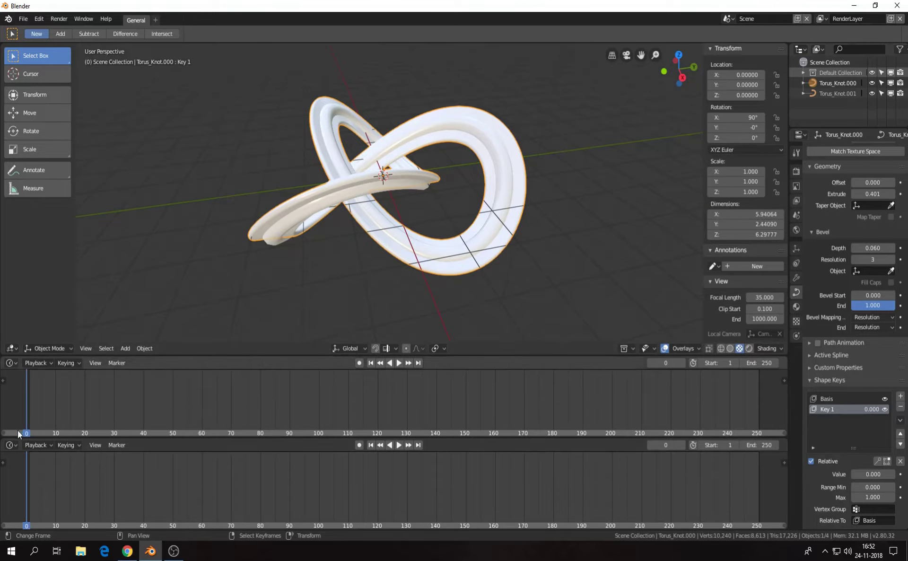
pyautogui.click(10, 362)
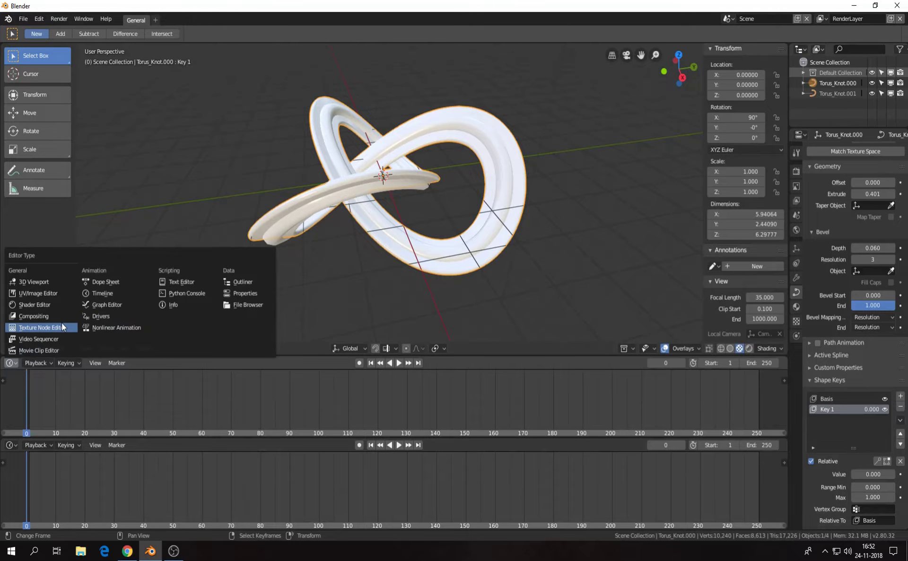
pyautogui.click(110, 304)
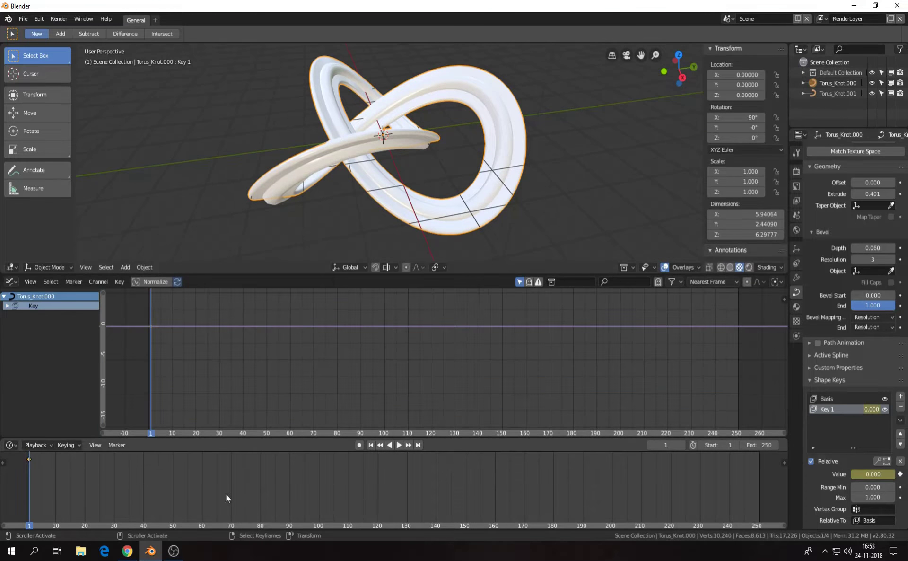
# - Keyframe Key 1's shape value at 1.000 on frame 250
pyautogui.click(759, 479)
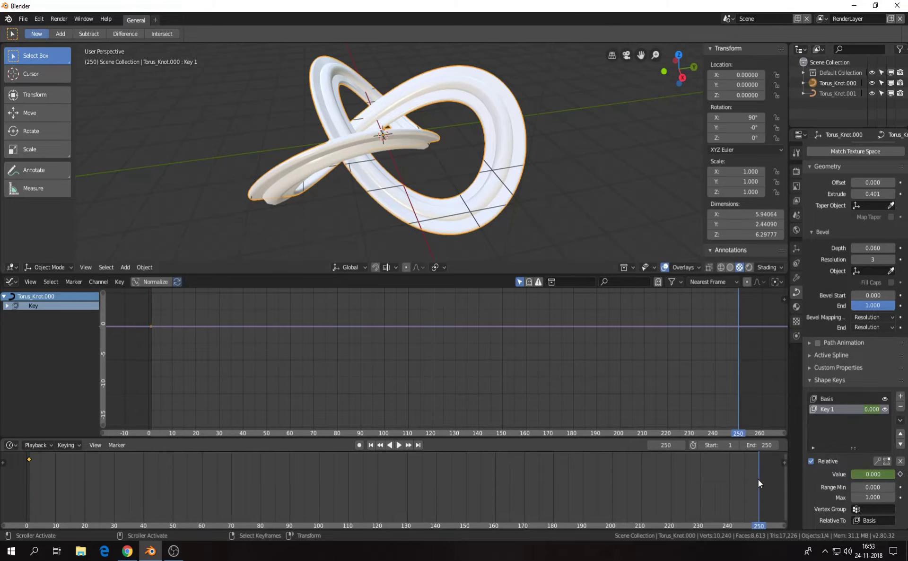
pyautogui.click(872, 473)
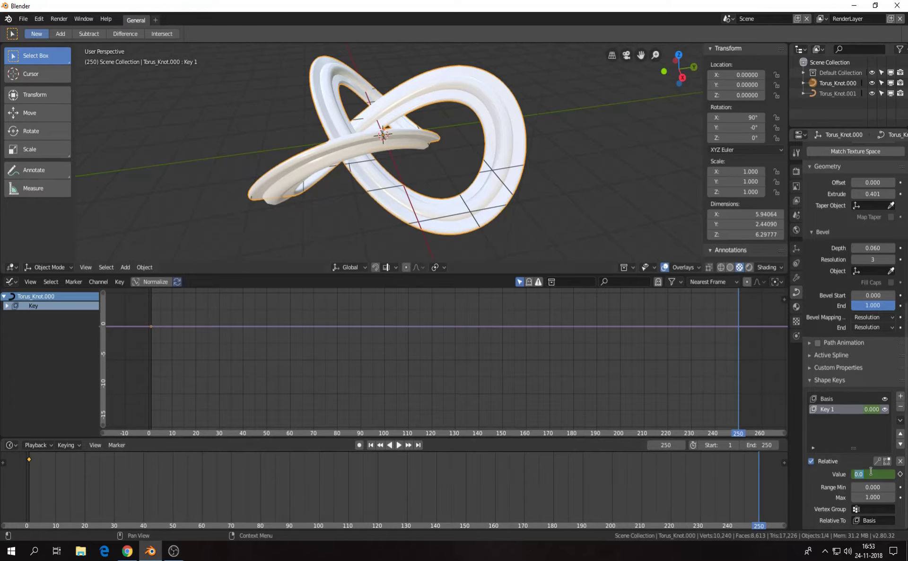
pyautogui.write('3')
pyautogui.write('60')
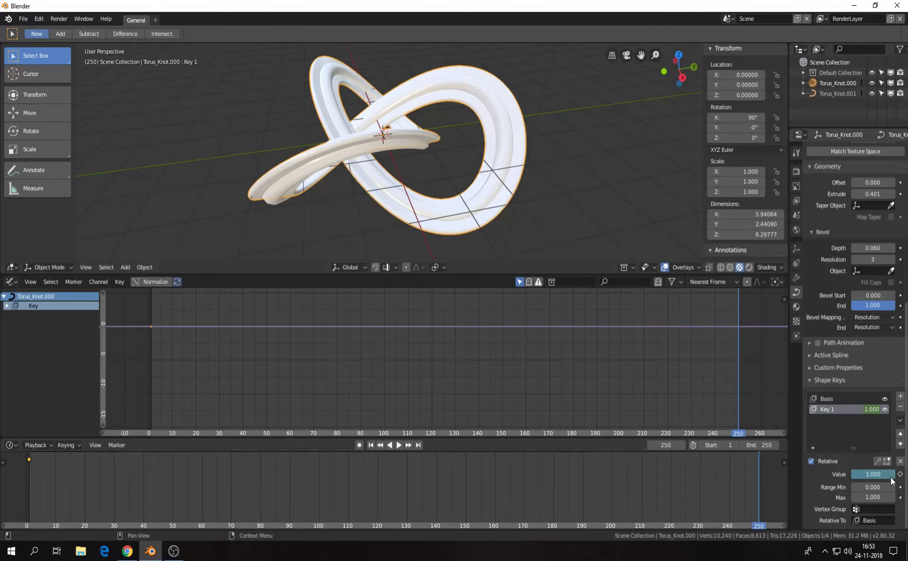
pyautogui.click(900, 474)
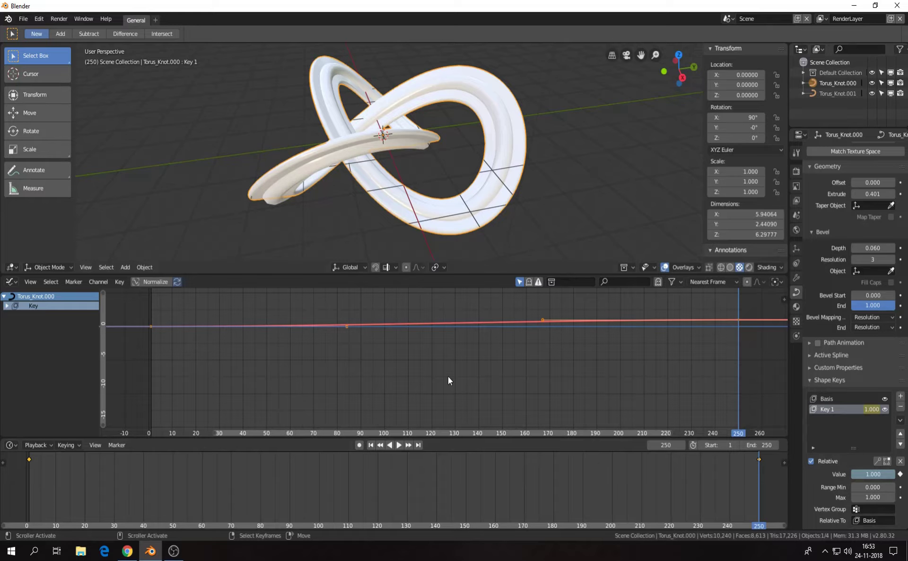
pyautogui.click(115, 285)
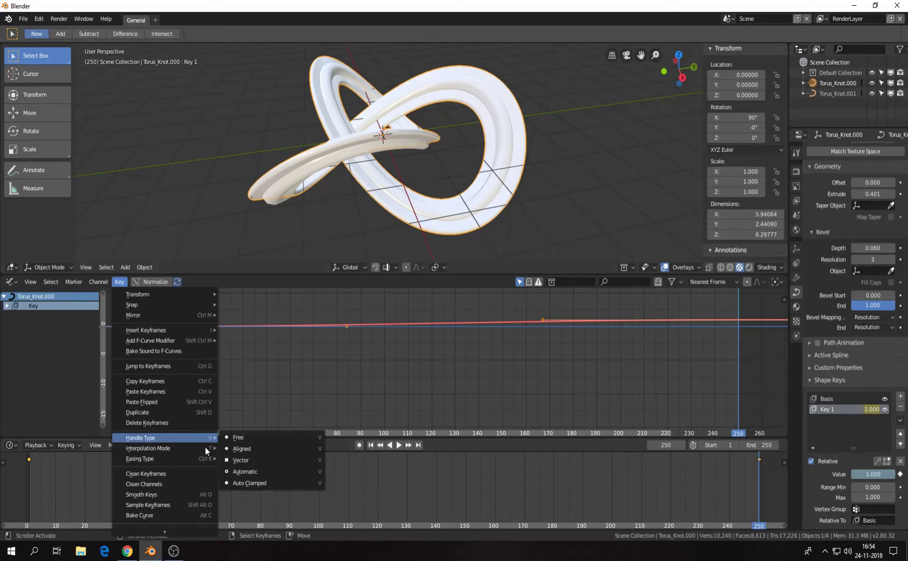
pyautogui.moveTo(148, 449)
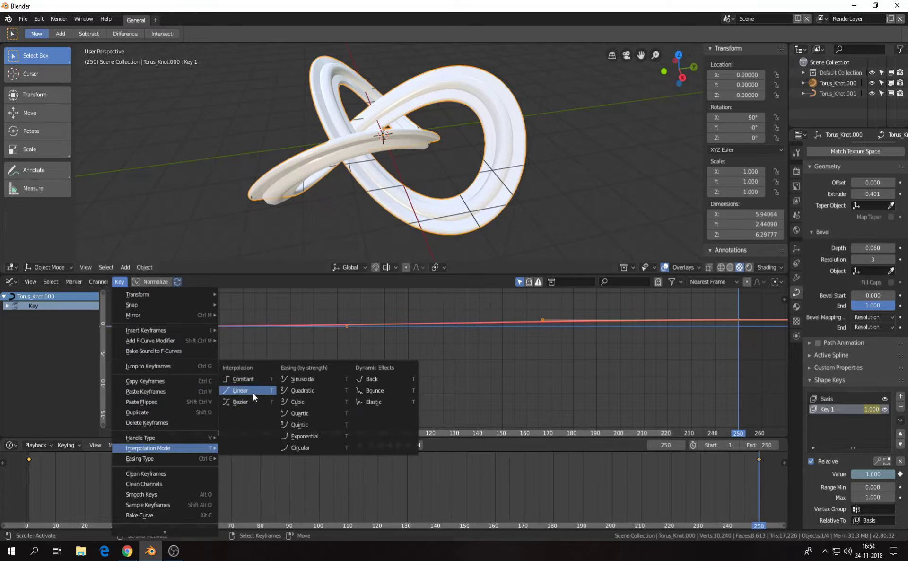
# - Make Key 1's animation Linear, preview playback, and select Torus_Knot.001 at frame 1
pyautogui.click(254, 393)
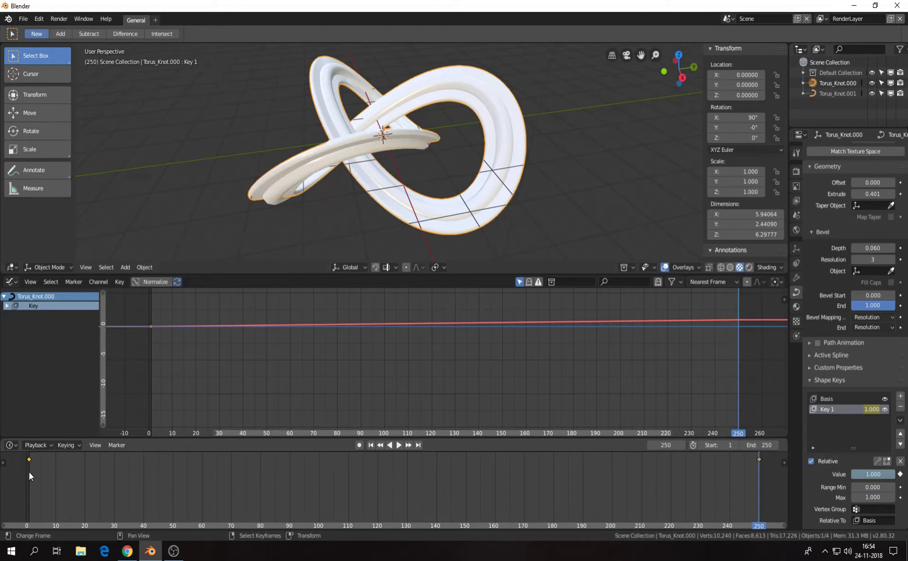
pyautogui.moveTo(29, 472); pyautogui.dragTo(351, 491)
pyautogui.press('space')
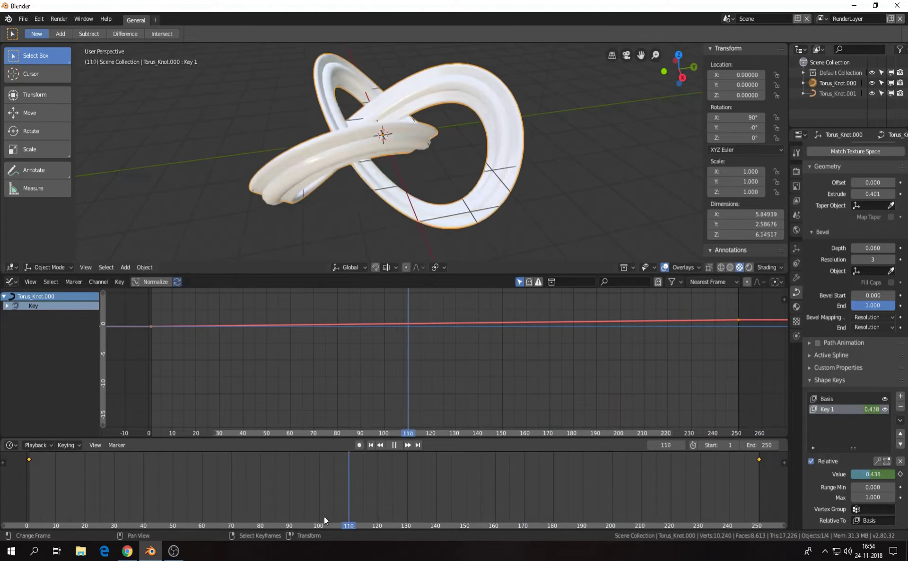
pyautogui.moveTo(325, 516); pyautogui.dragTo(29, 487)
pyautogui.press('space')
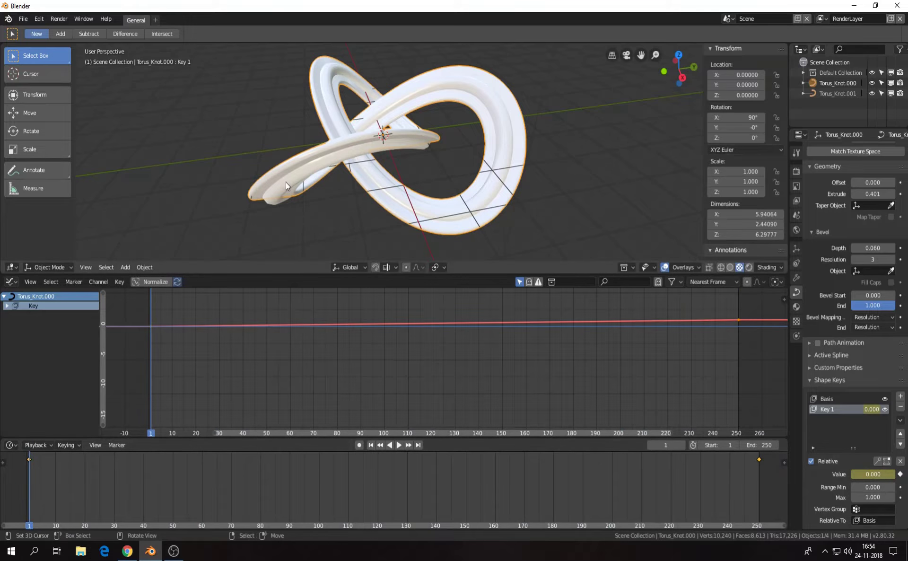
pyautogui.click(286, 182)
pyautogui.click(288, 189)
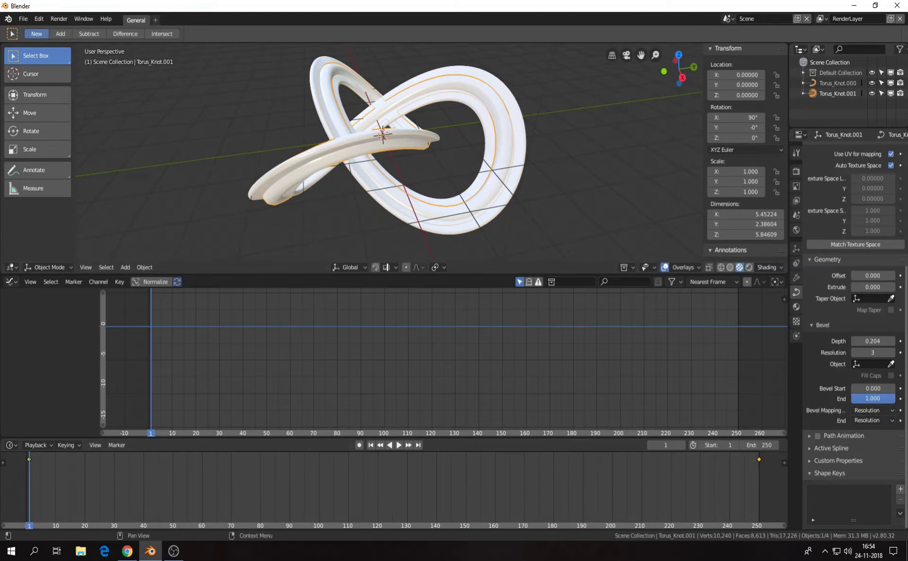
# - Keyframe Bevel Start, then try setting it to 1 at frame 250 and cancel
pyautogui.click(900, 388)
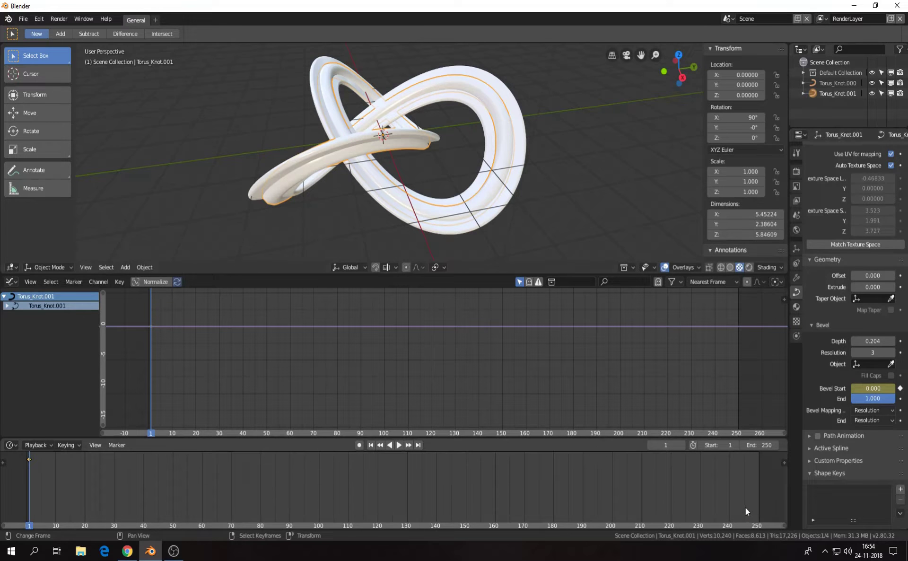
pyautogui.click(760, 498)
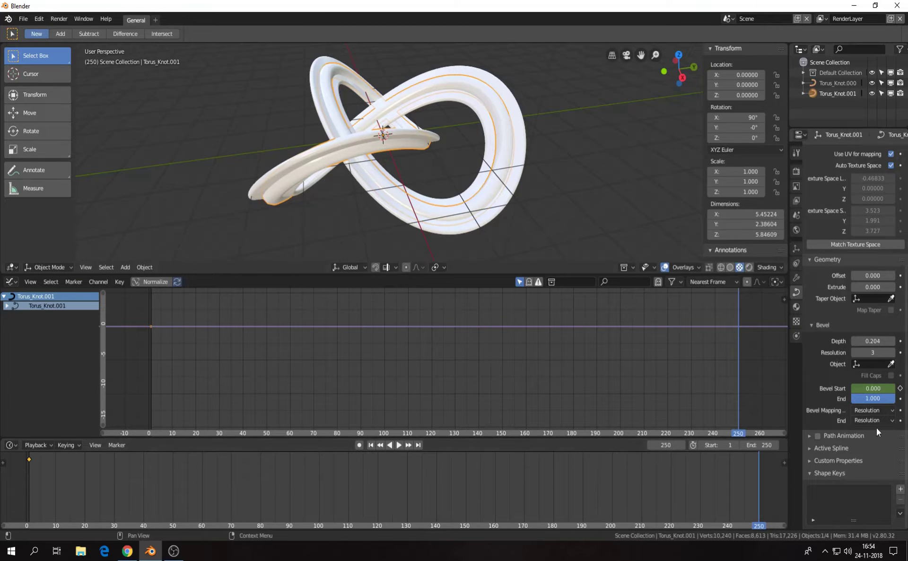
pyautogui.click(871, 389)
pyautogui.write('1')
pyautogui.press('Escape')
# - Back on frame 1, remove the Bevel Start keyframe and add Basis and Key 1 shape keys
pyautogui.hotkey('shift', 'Left')
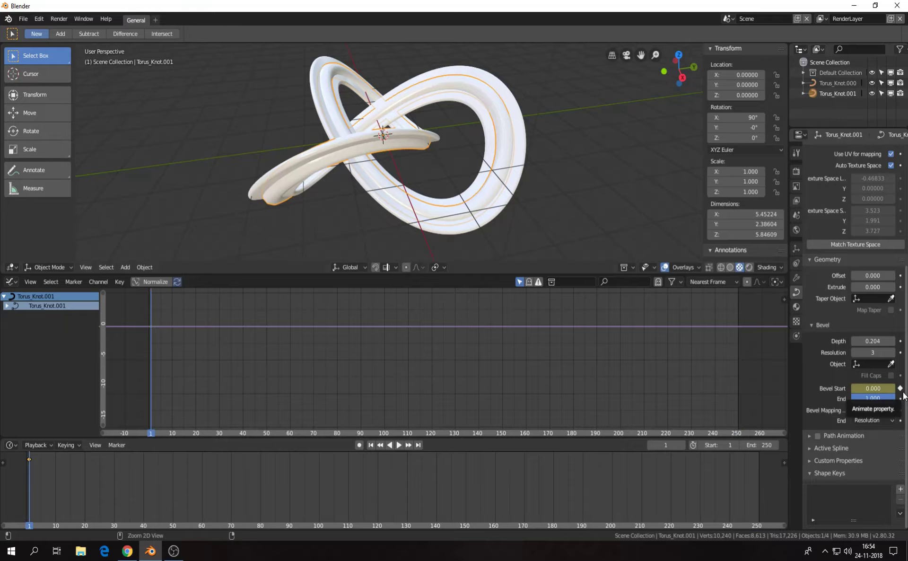
pyautogui.click(901, 389)
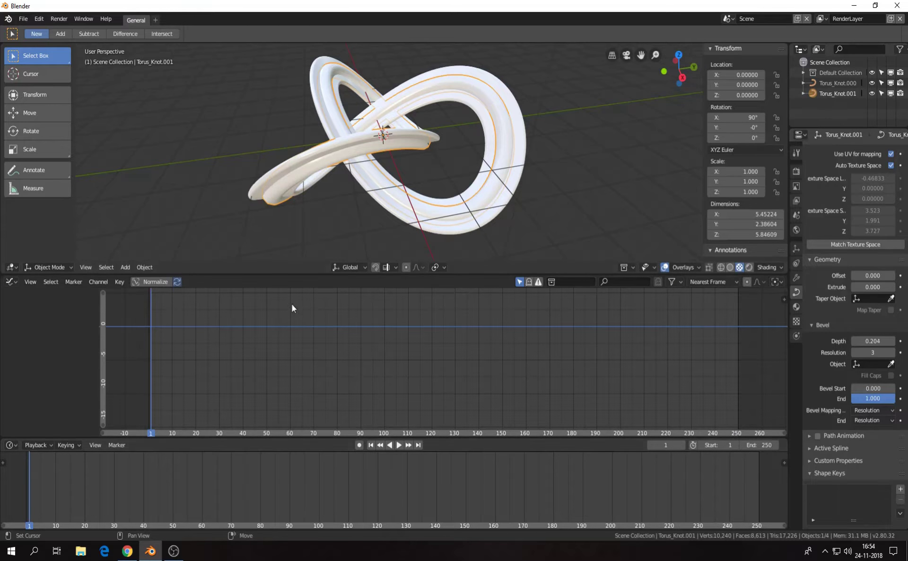
pyautogui.click(900, 490)
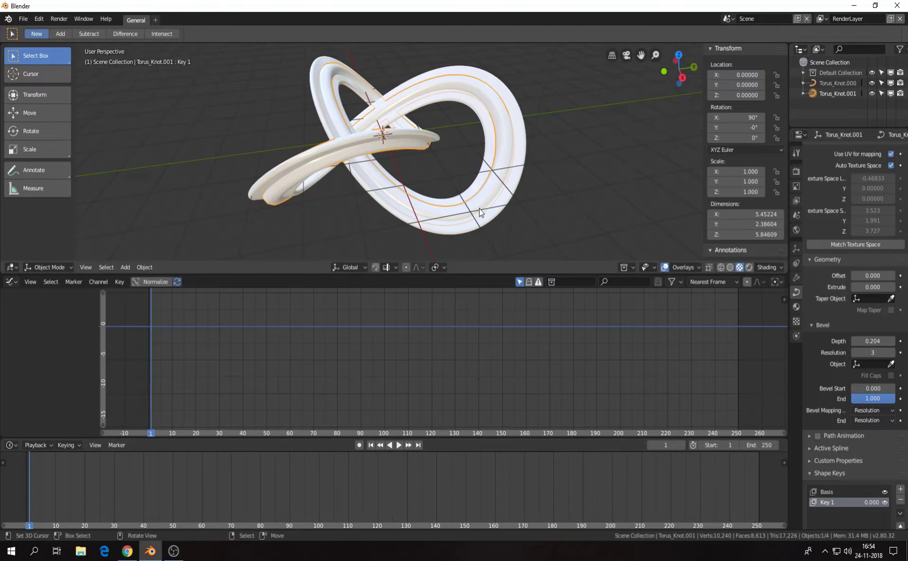
# - In edit mode, set the Mean Tilt of all curve points to 90 degrees
pyautogui.press('Tab')
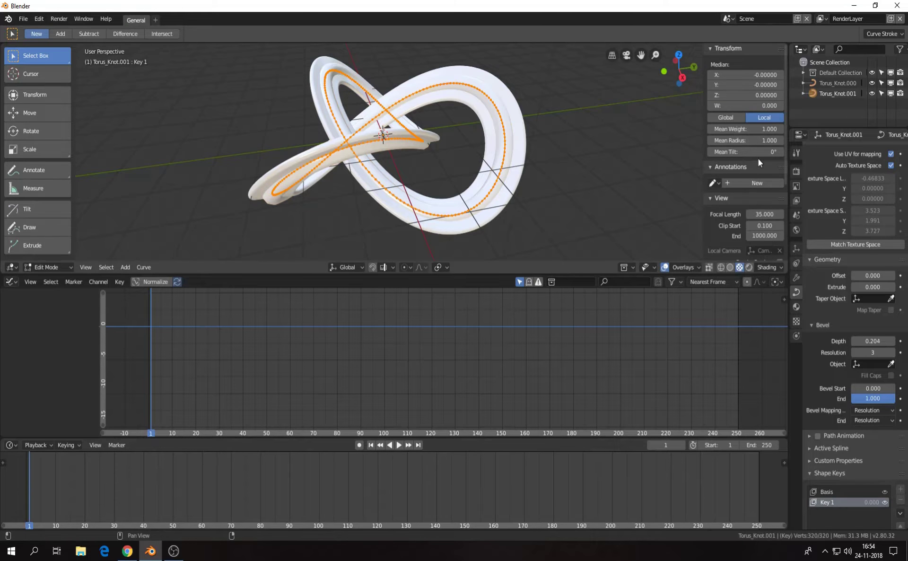
pyautogui.click(755, 152)
pyautogui.write('90')
pyautogui.press('Return')
pyautogui.press('Tab')
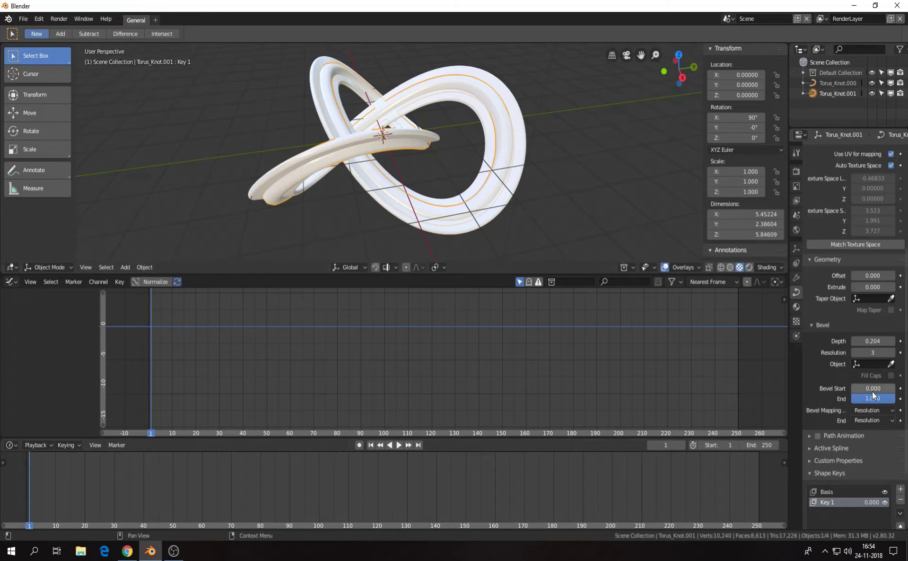
# - Preview the twist by raising Key 1's value to 1, then return it to 0
pyautogui.scroll(-1, 871, 490)
pyautogui.scroll(-2, 871, 491)
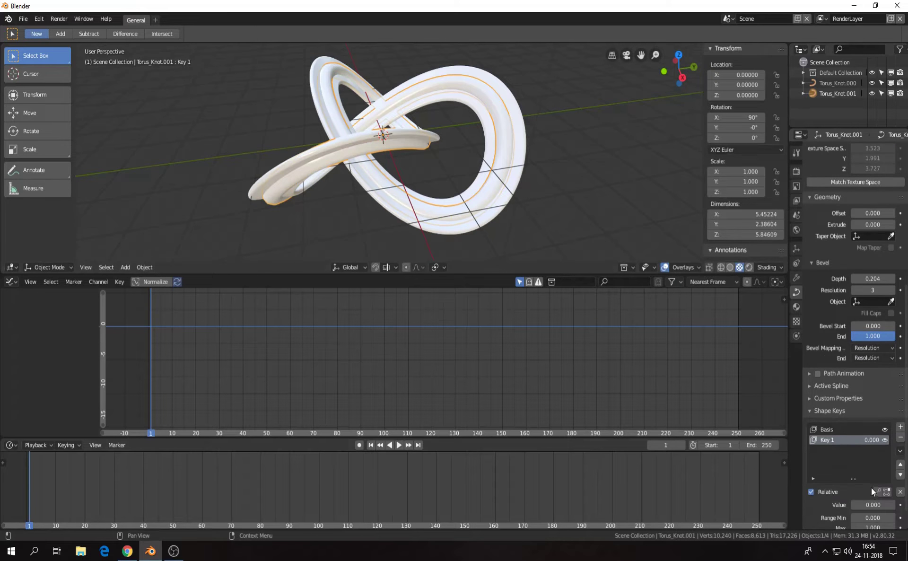
pyautogui.moveTo(853, 507); pyautogui.dragTo(894, 507)
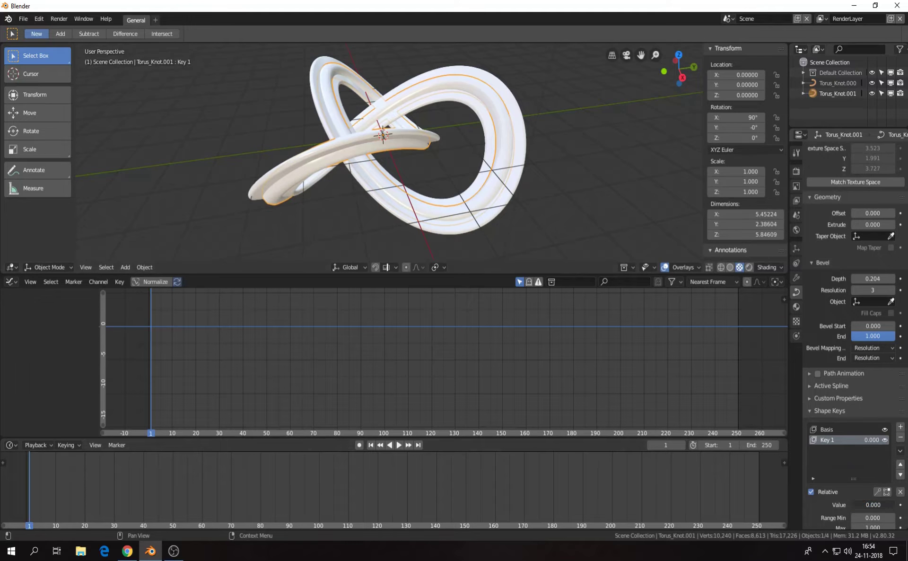
pyautogui.moveTo(894, 505); pyautogui.dragTo(853, 505)
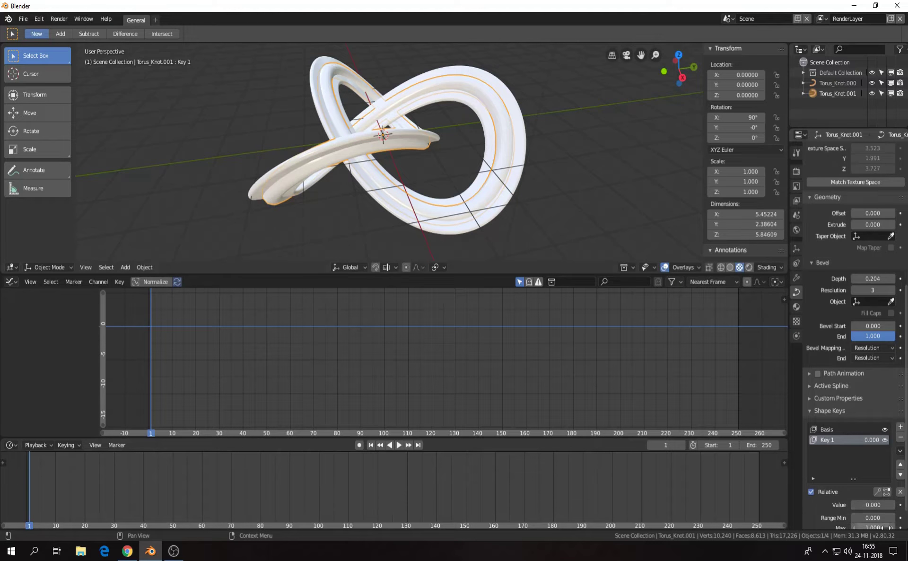
# - Keyframe Key 1 at 0 on frame 1 and 1.000 on frame 250, with linear interpolation
pyautogui.press('i')
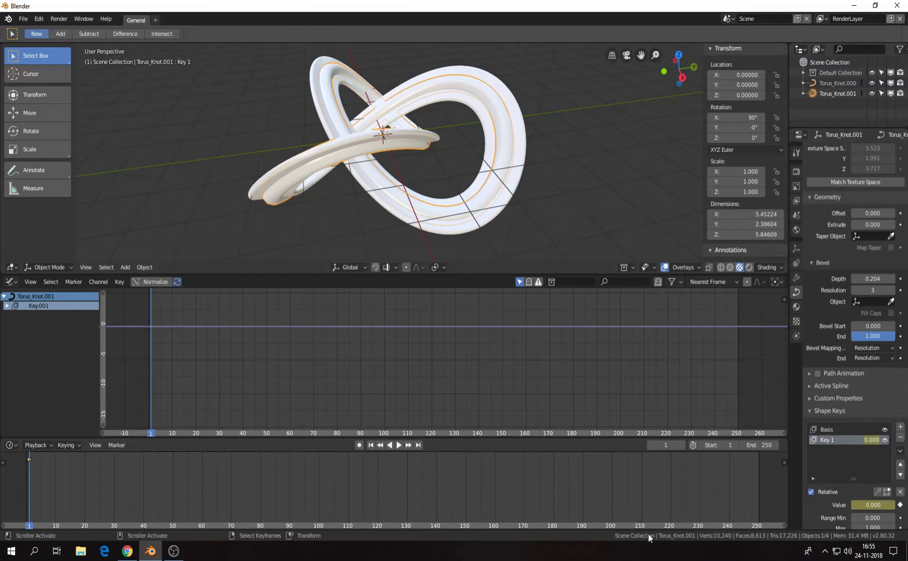
pyautogui.press('space')
pyautogui.click(759, 495)
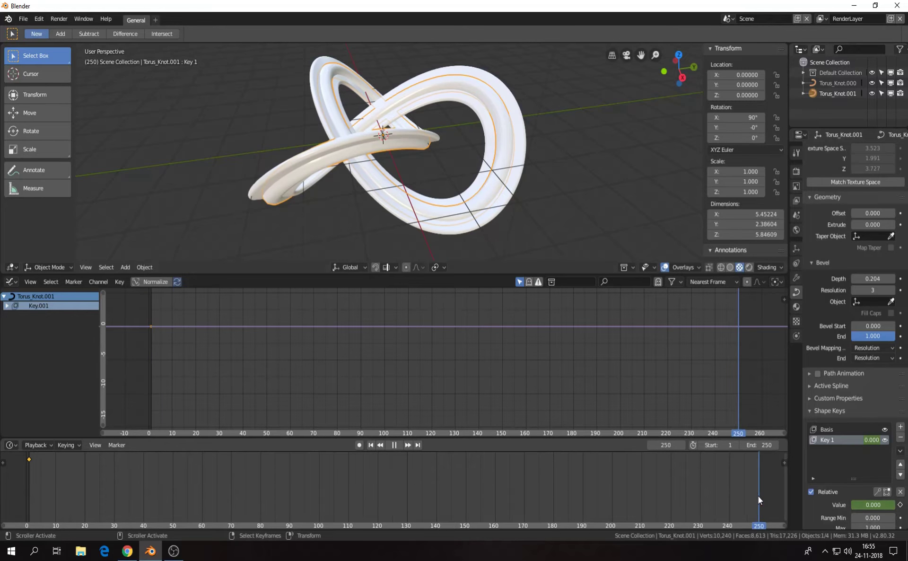
pyautogui.press('space')
pyautogui.moveTo(864, 506); pyautogui.dragTo(876, 505)
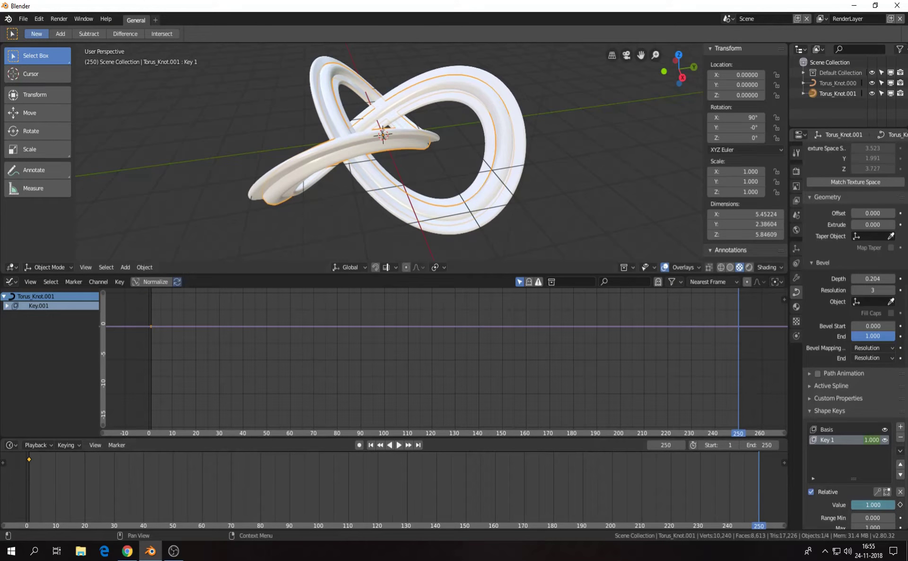
pyautogui.press('i')
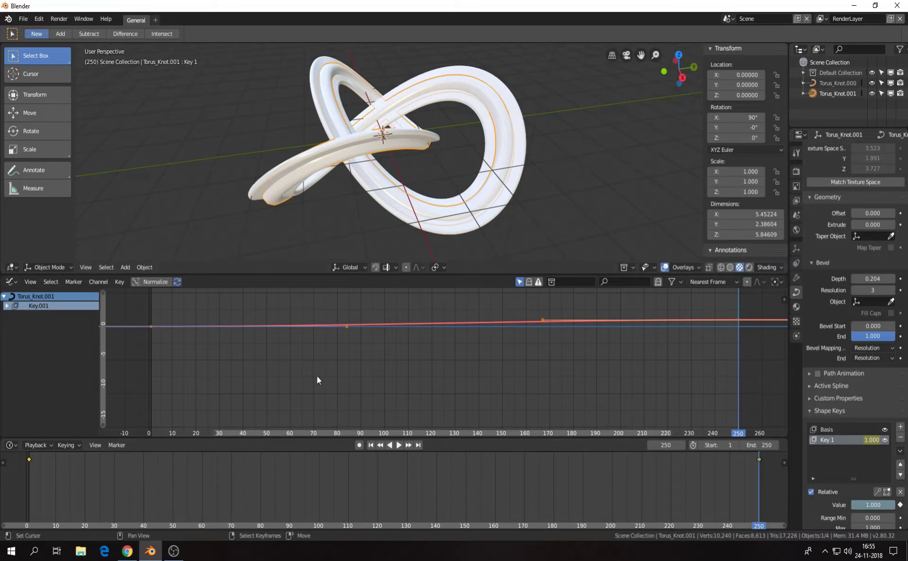
pyautogui.click(120, 282)
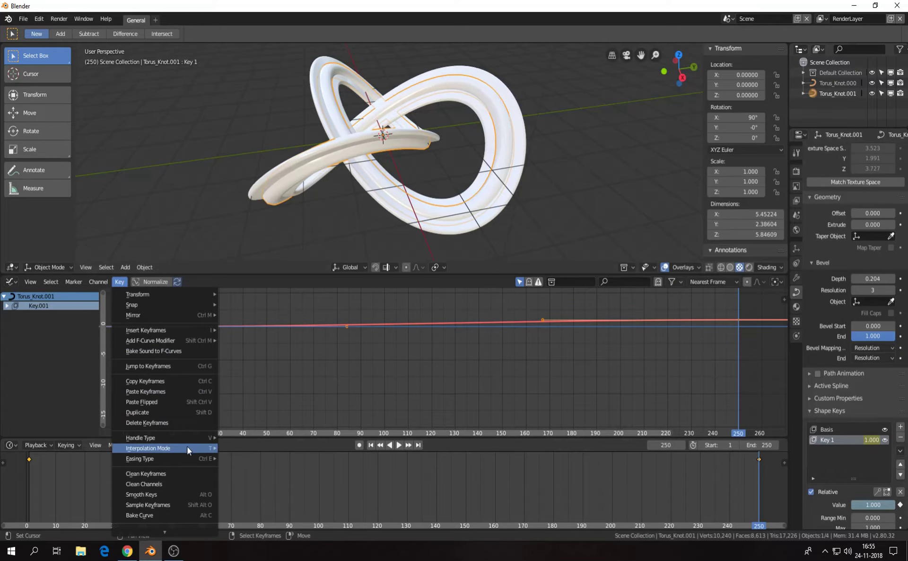
pyautogui.moveTo(149, 449)
pyautogui.click(251, 389)
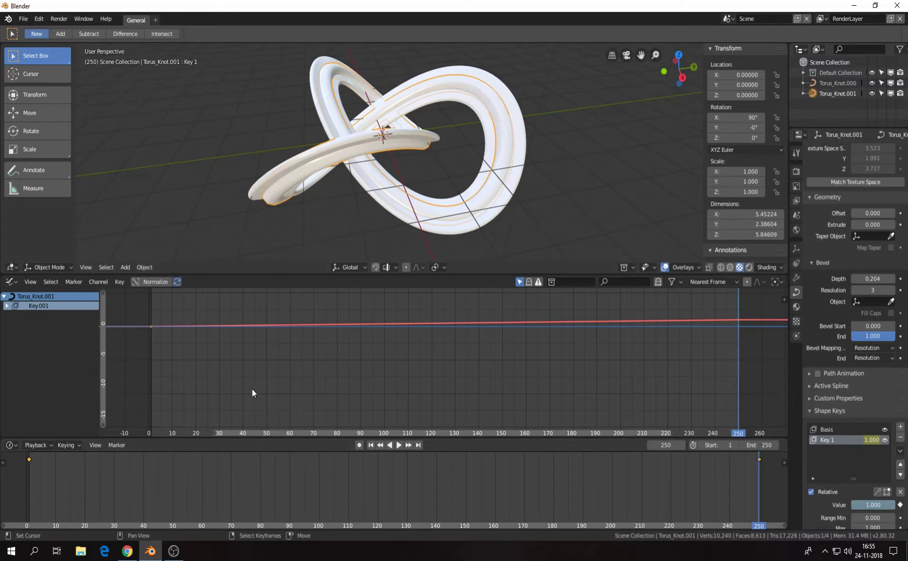
# - Play the animation in reverse, scrub back, and stop playback on frame 1
pyautogui.hotkey('shift', 'ctrl', 'space')
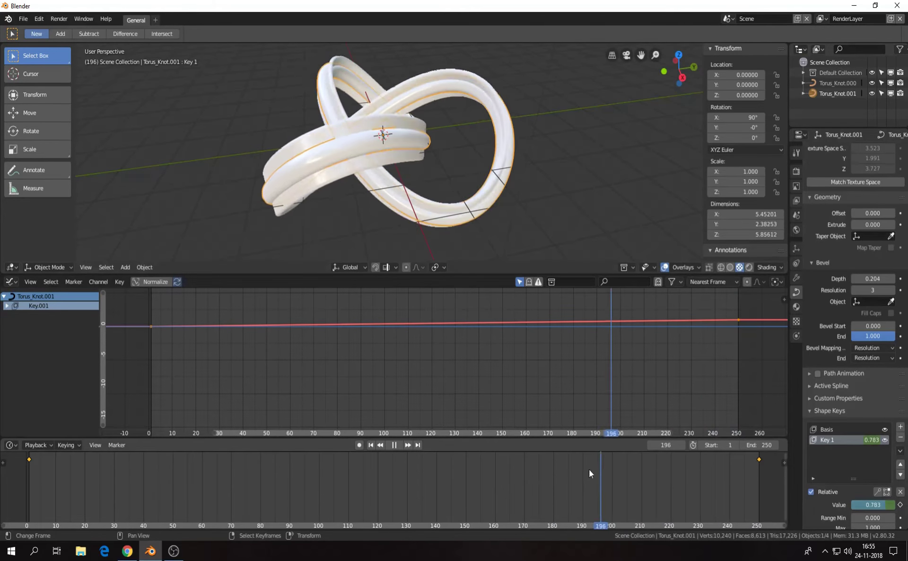
pyautogui.moveTo(322, 525); pyautogui.dragTo(27, 514)
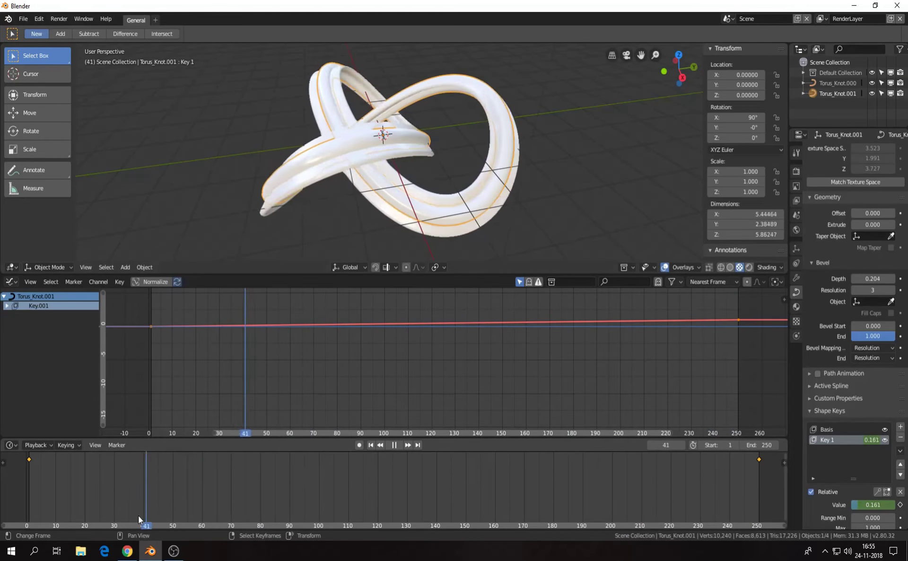
pyautogui.moveTo(766, 513); pyautogui.dragTo(24, 506)
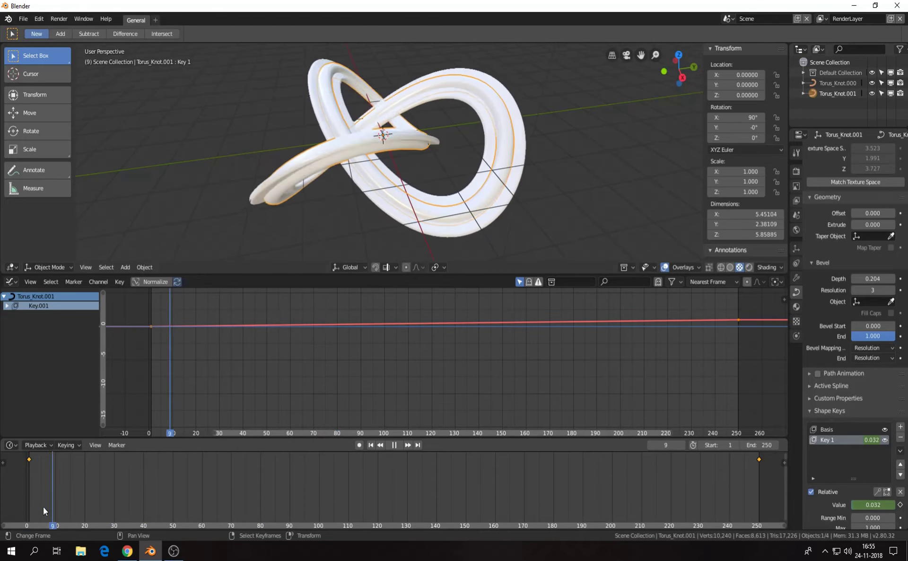
pyautogui.click(29, 504)
pyautogui.press('space')
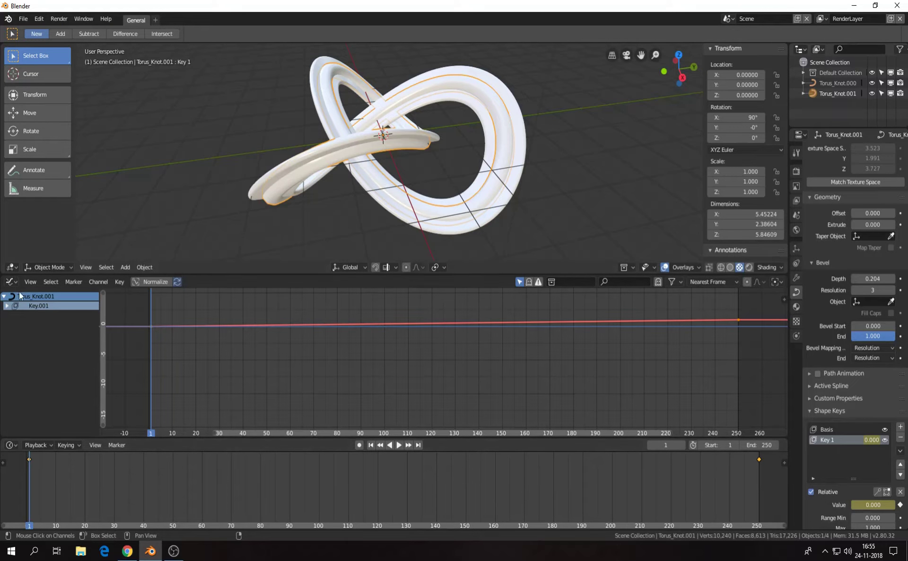
pyautogui.click(9, 282)
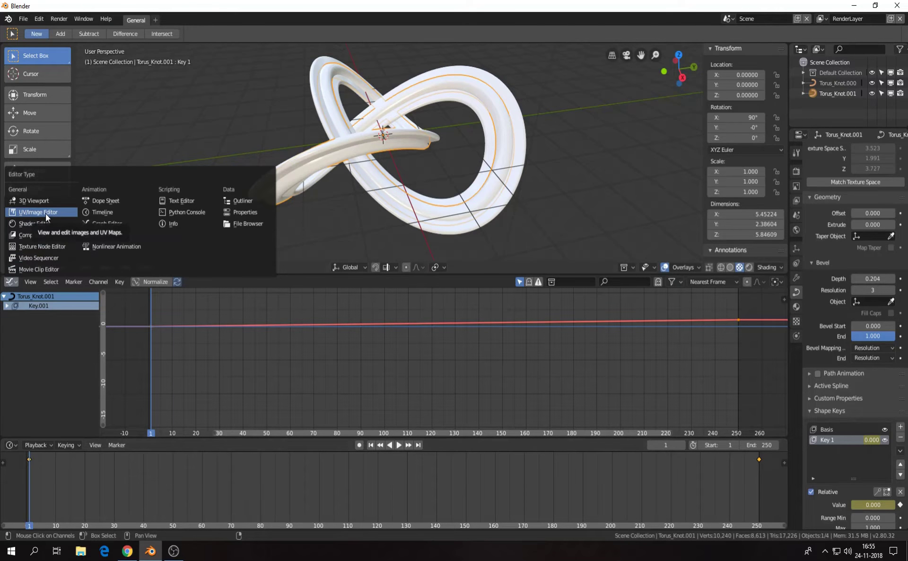
# - Turn the lower area into the Shader Editor, create Material.001, and spread out its nodes
pyautogui.click(46, 214)
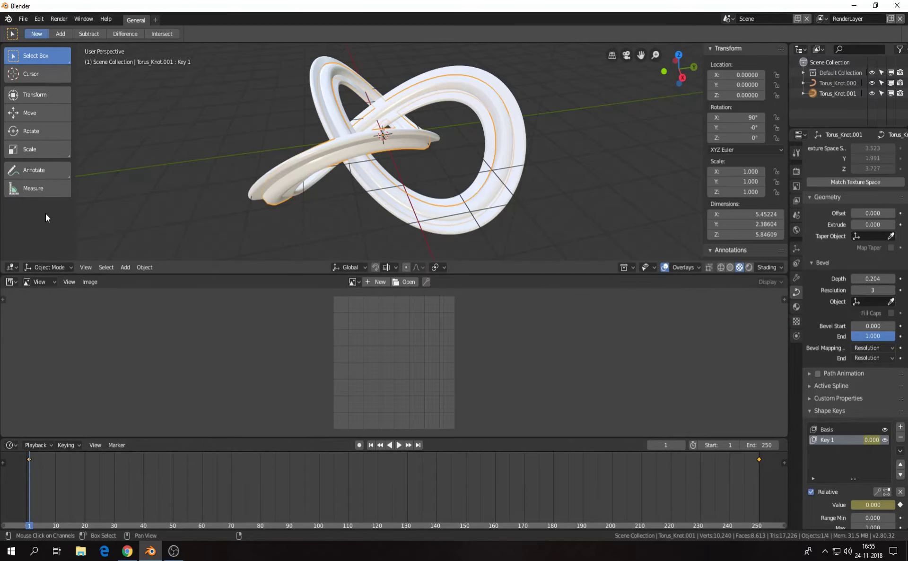
pyautogui.click(9, 282)
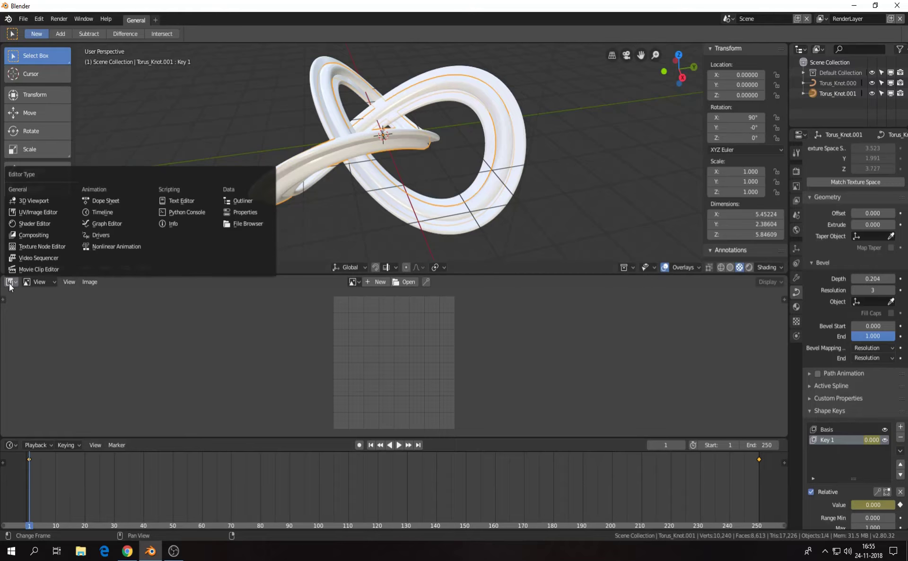
pyautogui.click(57, 223)
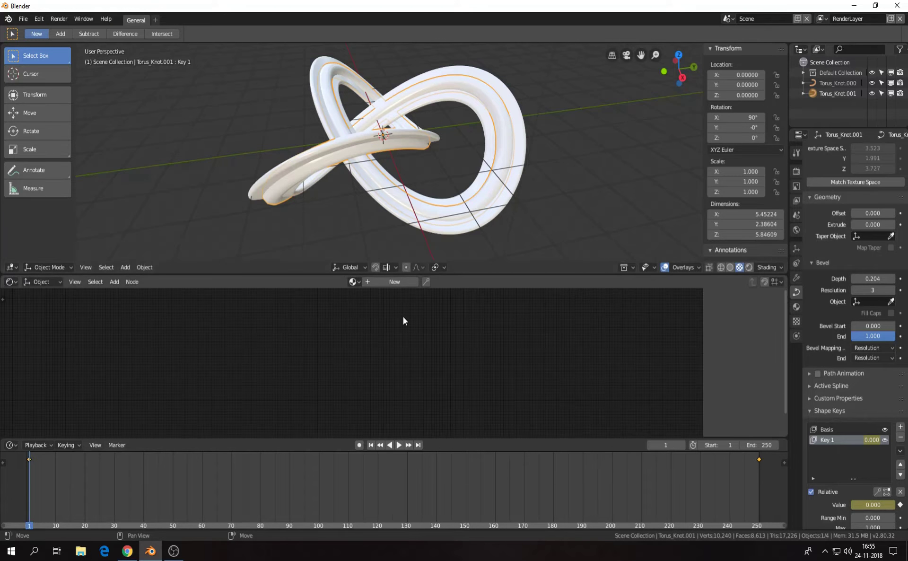
pyautogui.click(390, 283)
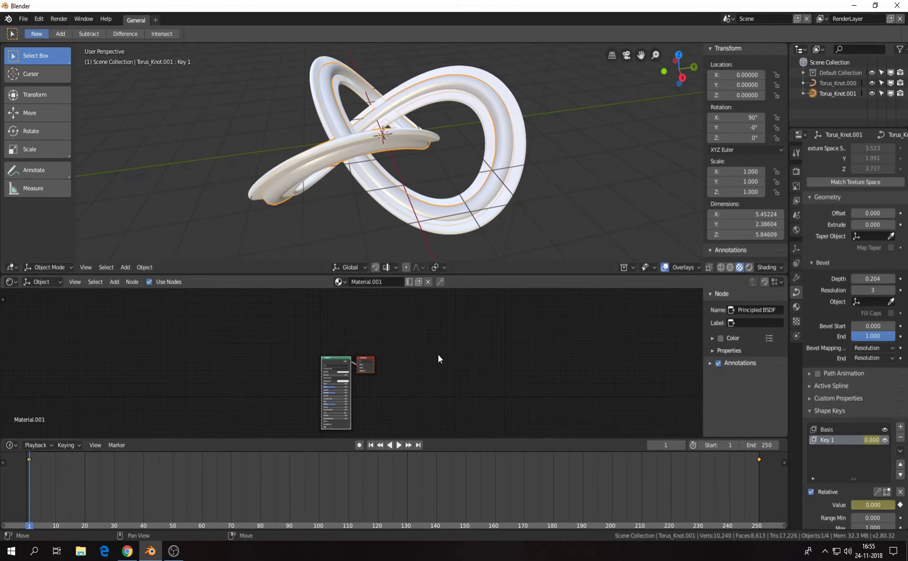
pyautogui.scroll(1, 430, 378)
pyautogui.scroll(1, 427, 377)
pyautogui.scroll(2, 428, 369)
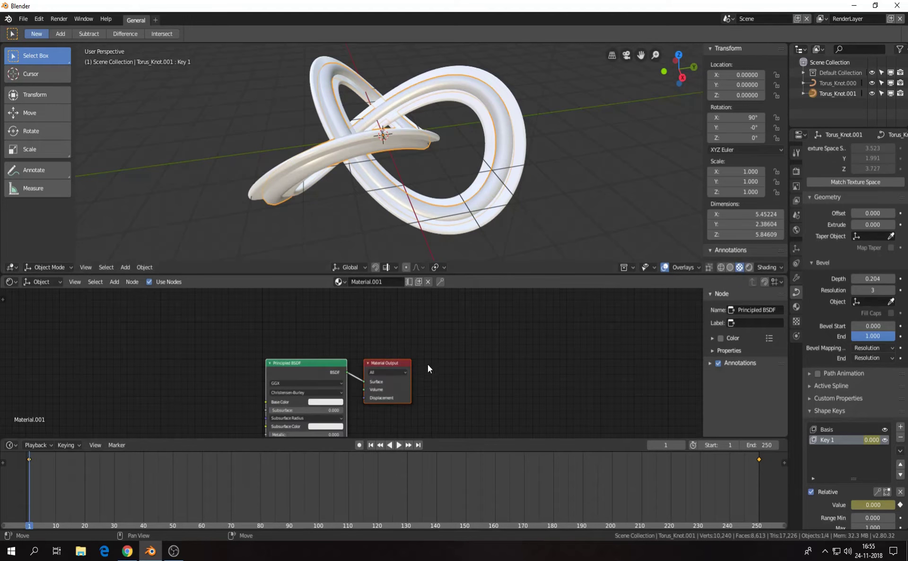
pyautogui.moveTo(392, 364); pyautogui.dragTo(511, 367)
pyautogui.moveTo(328, 364); pyautogui.dragTo(378, 346)
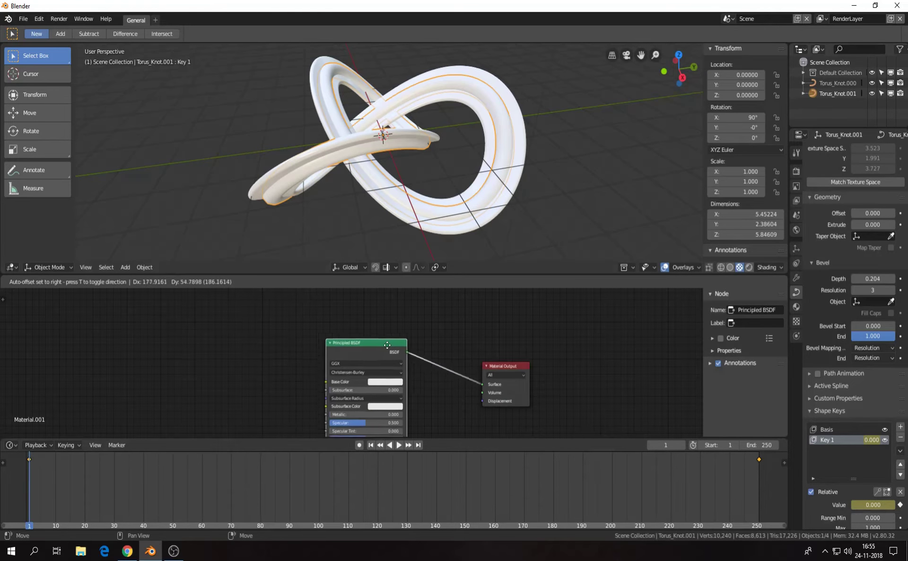
# - Add an Image Texture node and link its Color to the Principled BSDF Base Color
pyautogui.hotkey('shift', 'a')
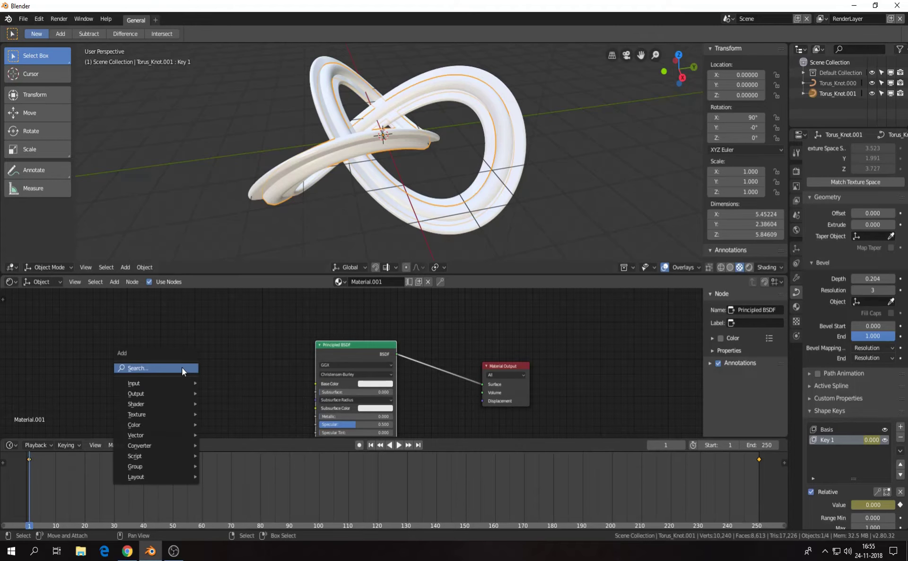
pyautogui.click(182, 367)
pyautogui.write('ima')
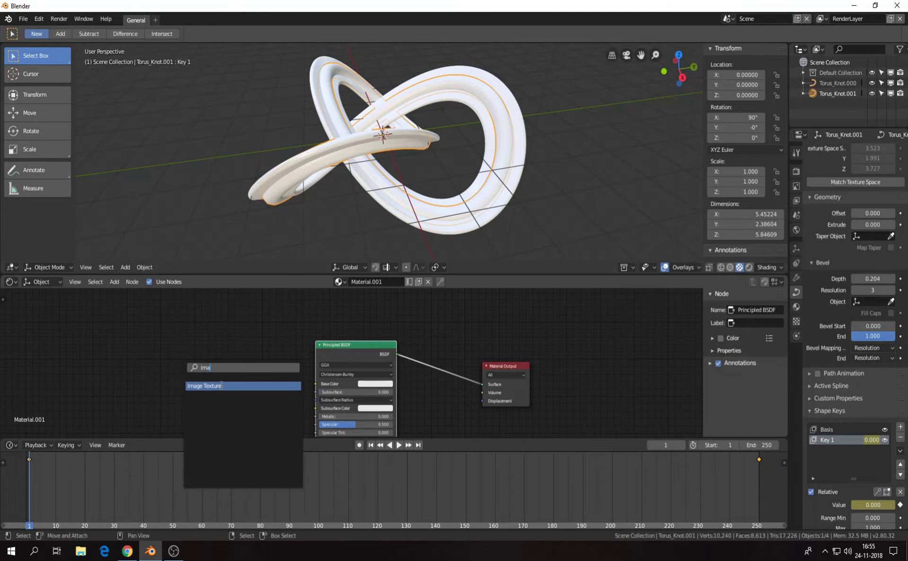
pyautogui.click(222, 386)
pyautogui.click(303, 383)
pyautogui.moveTo(303, 383); pyautogui.dragTo(298, 347, button='middle')
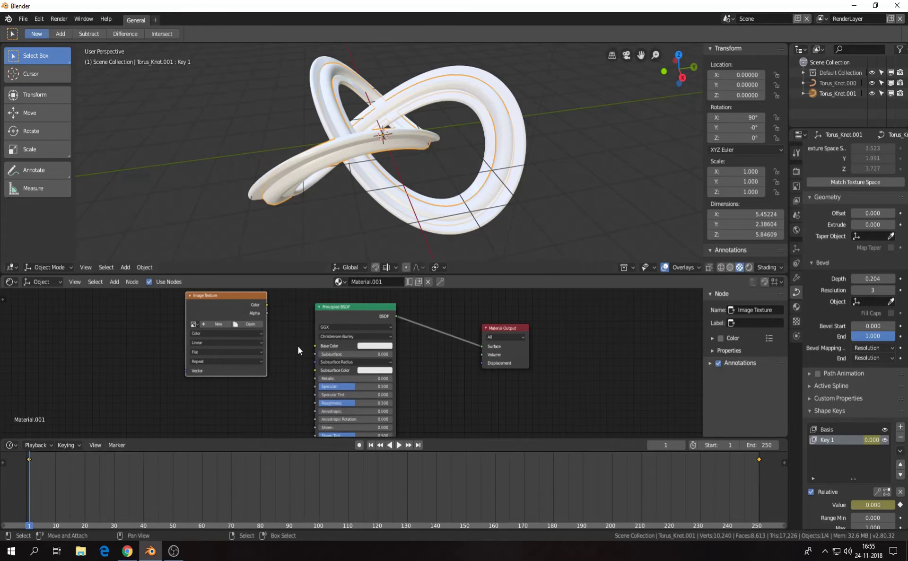
pyautogui.moveTo(268, 304); pyautogui.dragTo(316, 346)
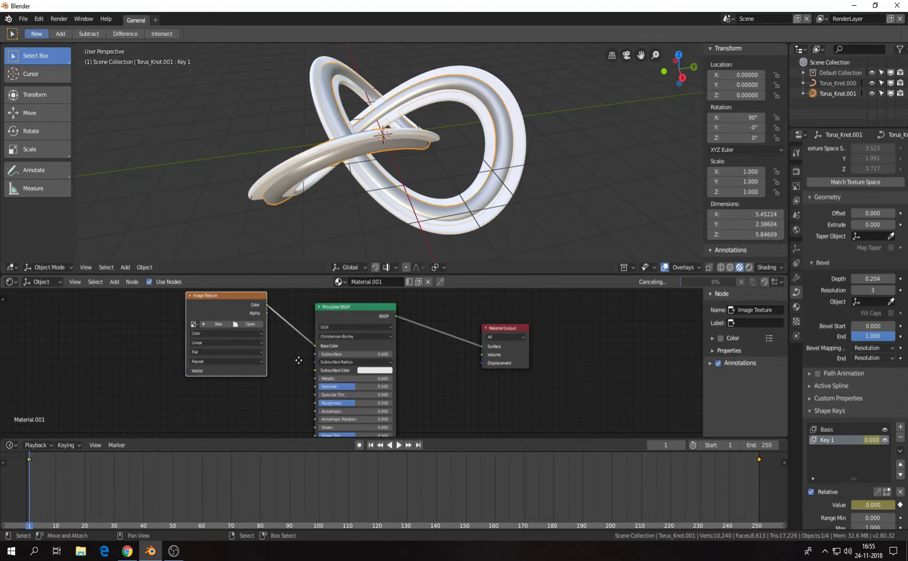
pyautogui.moveTo(286, 354)
pyautogui.mouseDown(button='middle')
pyautogui.moveTo(380, 398)
pyautogui.moveTo(371, 394)
pyautogui.mouseUp(button='middle')
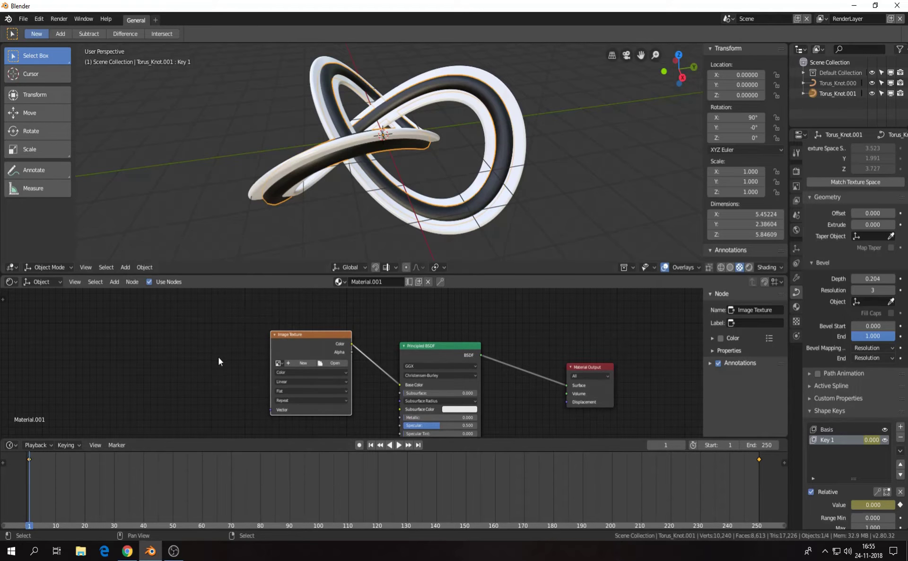
# - Cut the Image Texture link and set Base Color to yellow
pyautogui.moveTo(399, 385); pyautogui.dragTo(328, 353)
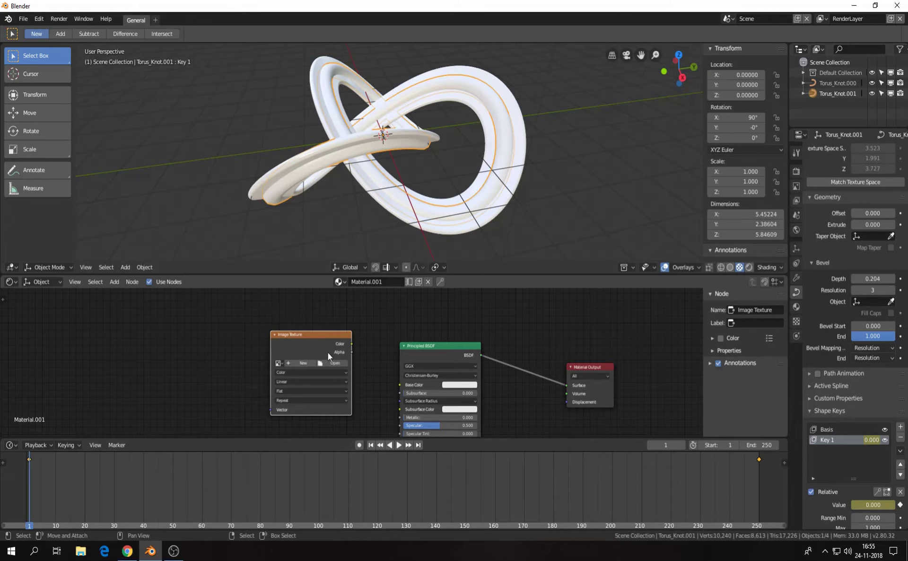
pyautogui.click(467, 385)
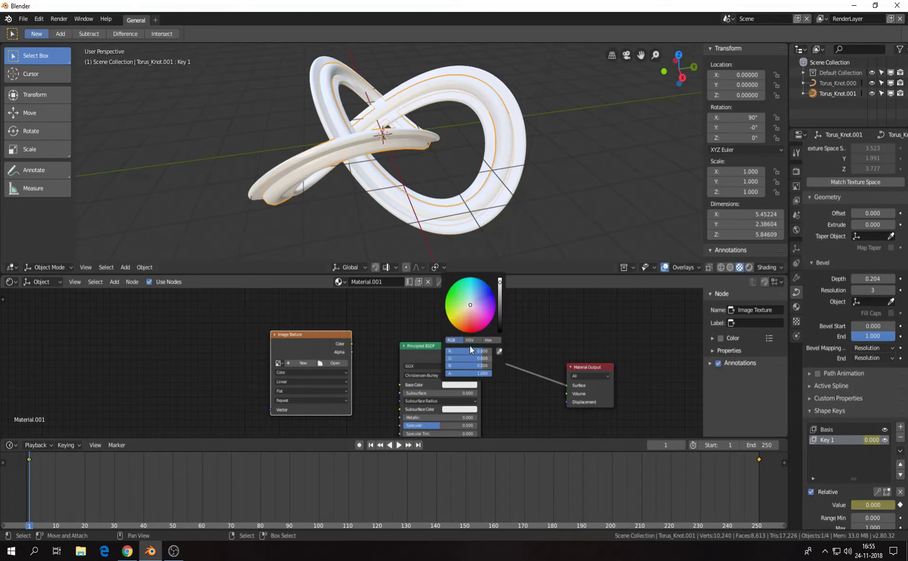
pyautogui.moveTo(472, 306); pyautogui.dragTo(464, 312)
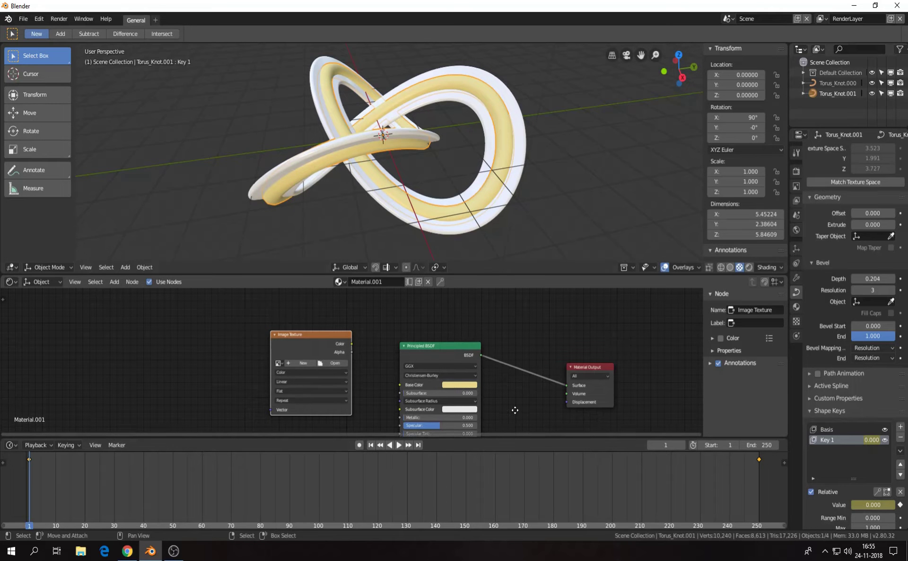
# - Set Metallic to 1.000 and Roughness to about 0.033
pyautogui.keyDown('shift'); pyautogui.scroll(-2, 473, 395); pyautogui.keyUp('shift')
pyautogui.moveTo(402, 377); pyautogui.dragTo(474, 377)
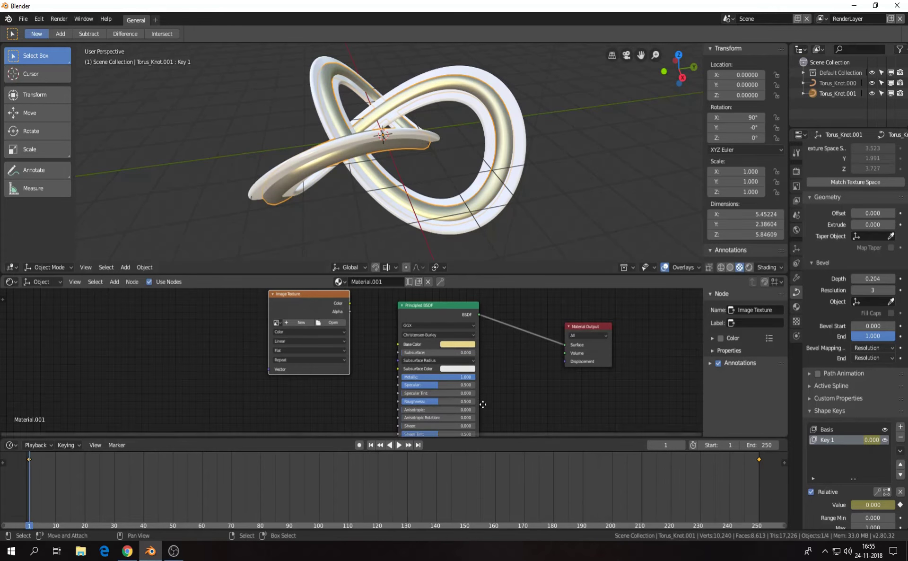
pyautogui.keyDown('shift'); pyautogui.scroll(-3, 473, 369); pyautogui.keyUp('shift')
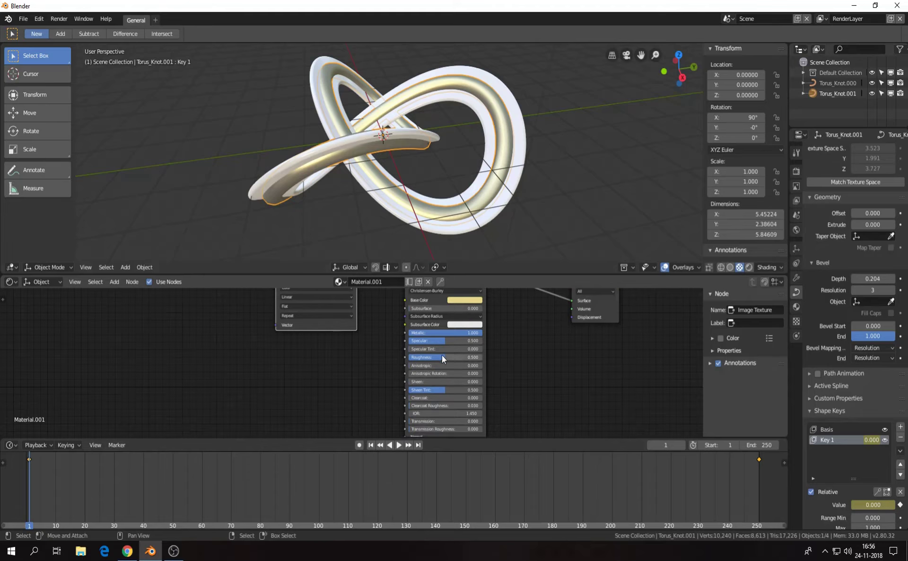
pyautogui.moveTo(441, 357)
pyautogui.mouseDown()
pyautogui.moveTo(412, 358)
pyautogui.moveTo(429, 357)
pyautogui.mouseUp()
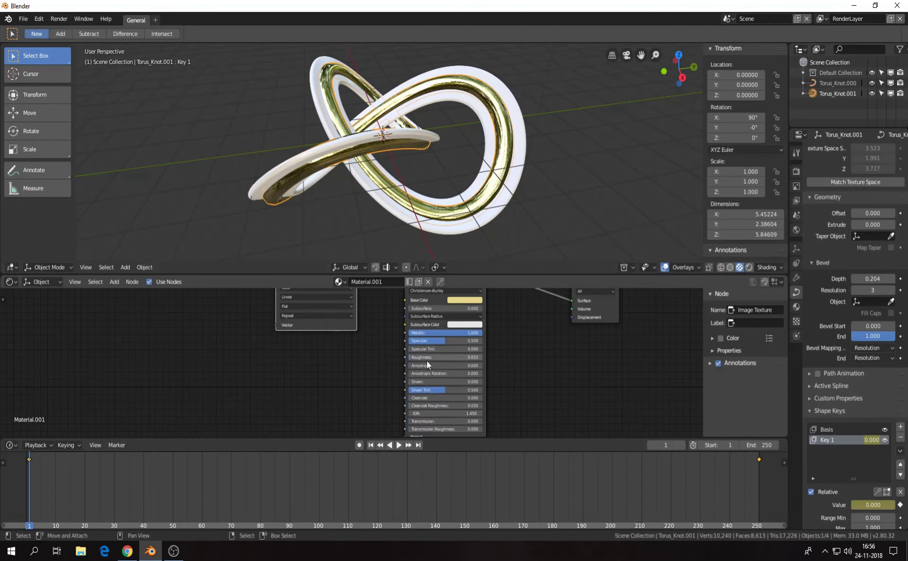
pyautogui.moveTo(457, 333); pyautogui.dragTo(478, 377, button='middle')
pyautogui.moveTo(365, 333); pyautogui.dragTo(350, 369, button='middle')
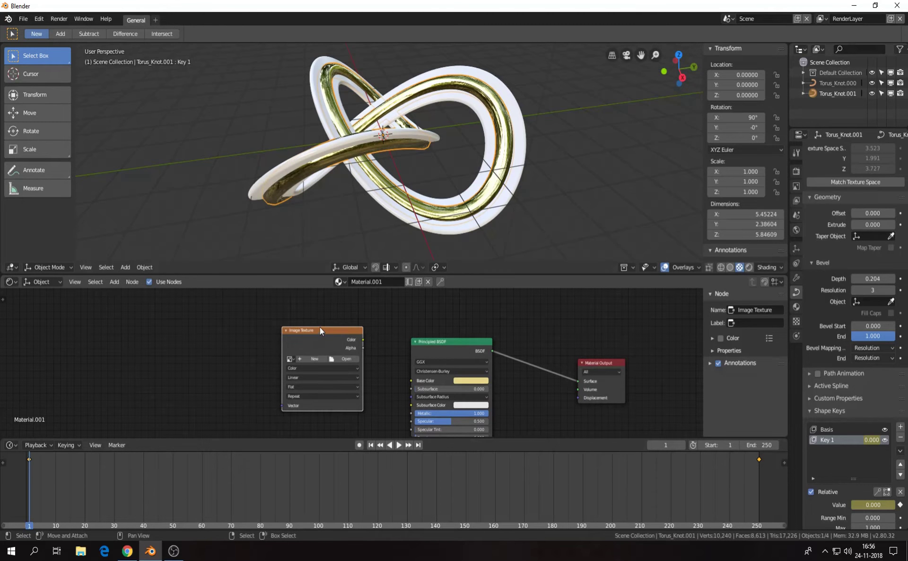
# - Delete the unused Image Texture node, then select Torus_Knot.000 and create Material.002
pyautogui.press('x')
pyautogui.rightClick(383, 216)
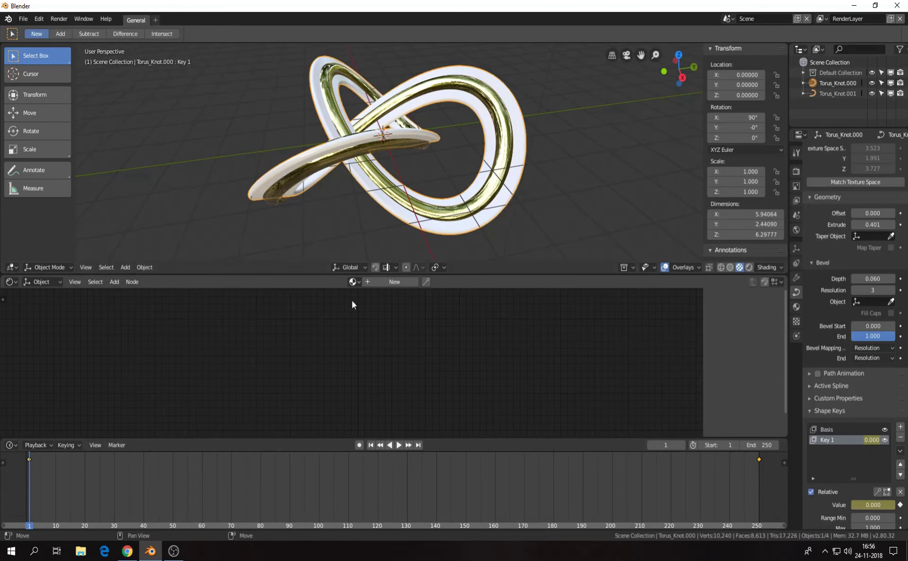
pyautogui.click(385, 282)
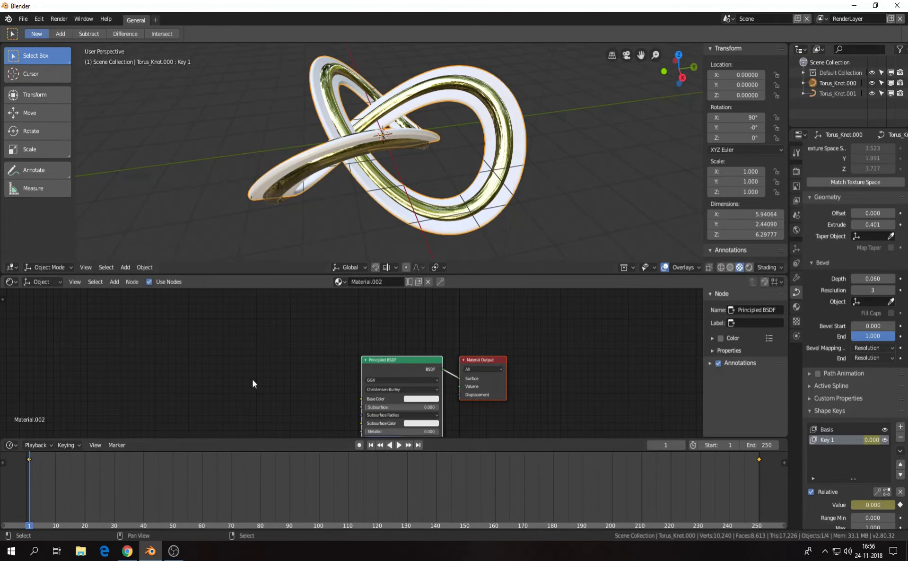
# - Add an Image Texture node and link its Color into the Principled BSDF Base Color
pyautogui.hotkey('shift', 'a')
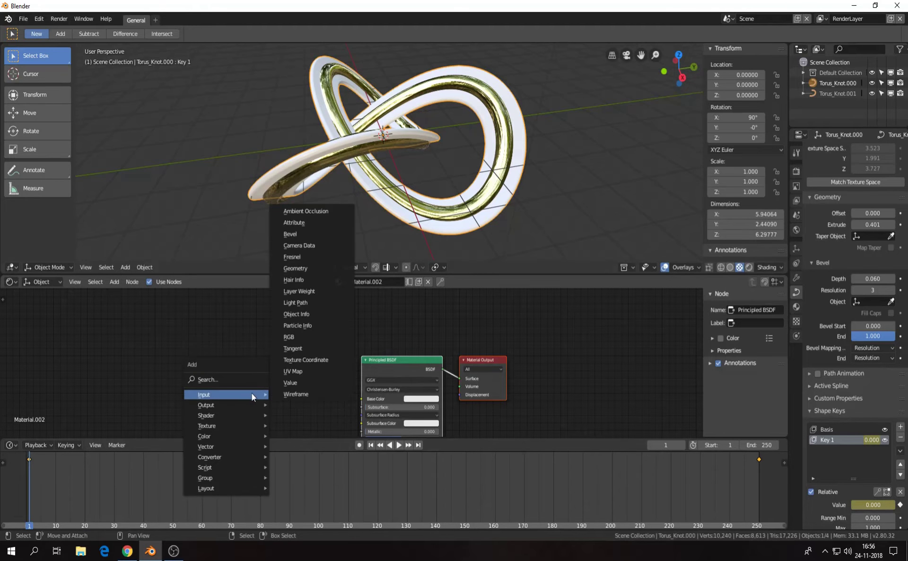
pyautogui.click(245, 379)
pyautogui.write('image')
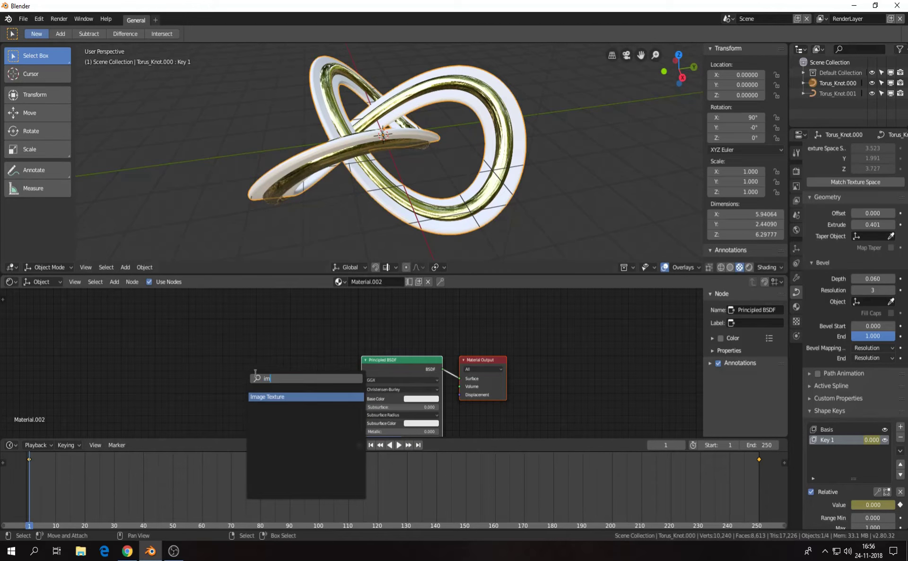
pyautogui.press('Return')
pyautogui.click(230, 327)
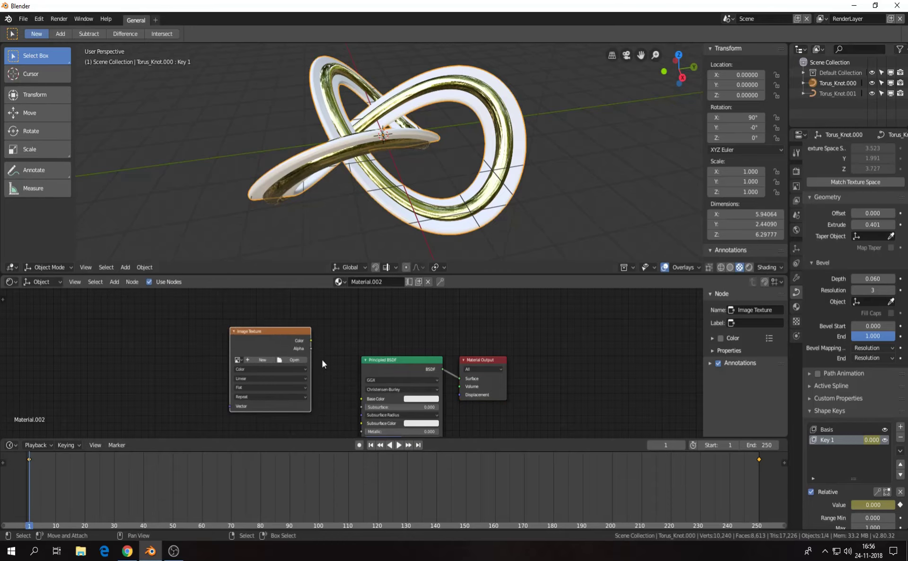
pyautogui.moveTo(311, 341); pyautogui.dragTo(361, 399)
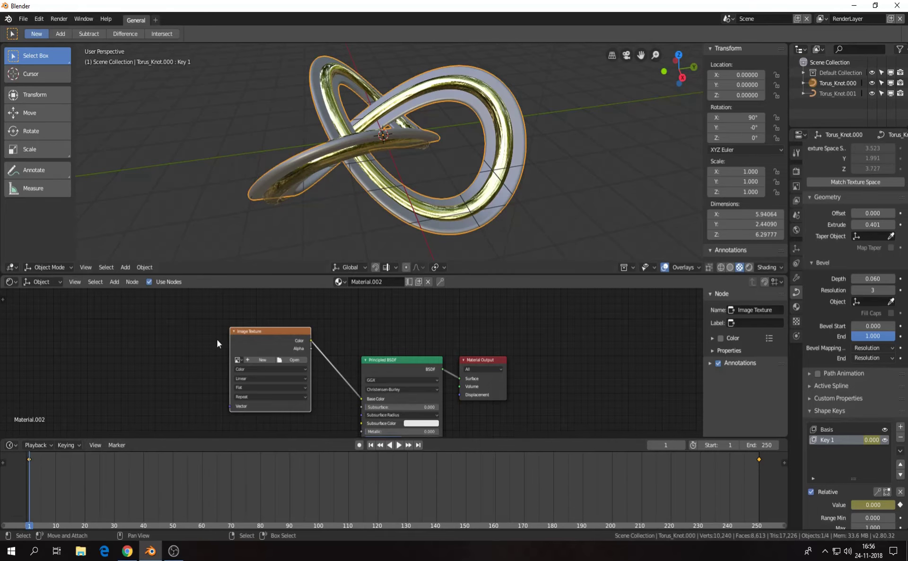
pyautogui.moveTo(217, 340); pyautogui.dragTo(278, 346, button='middle')
pyautogui.hotkey('shift', 'a')
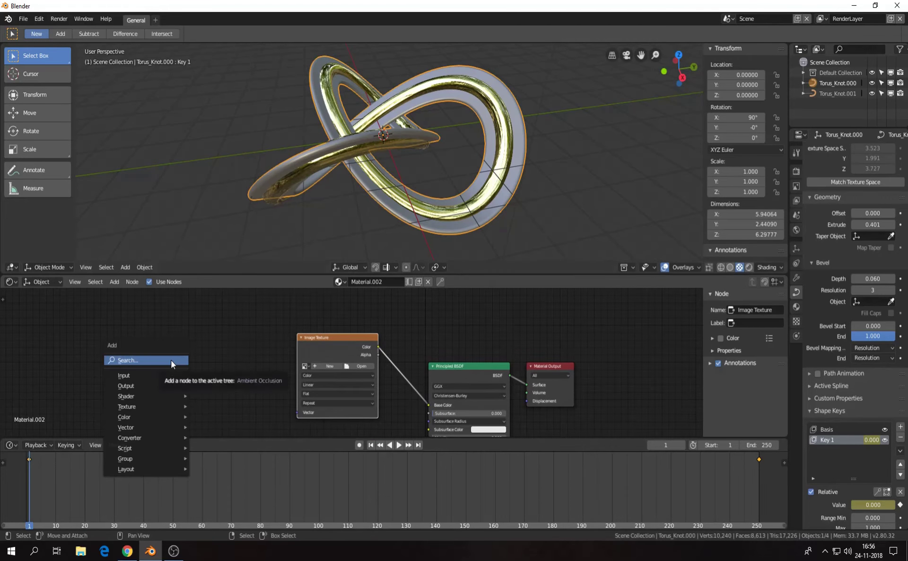
# - Add a Mapping node feeding the Image Texture's Vector input
pyautogui.click(171, 359)
pyautogui.write('ma')
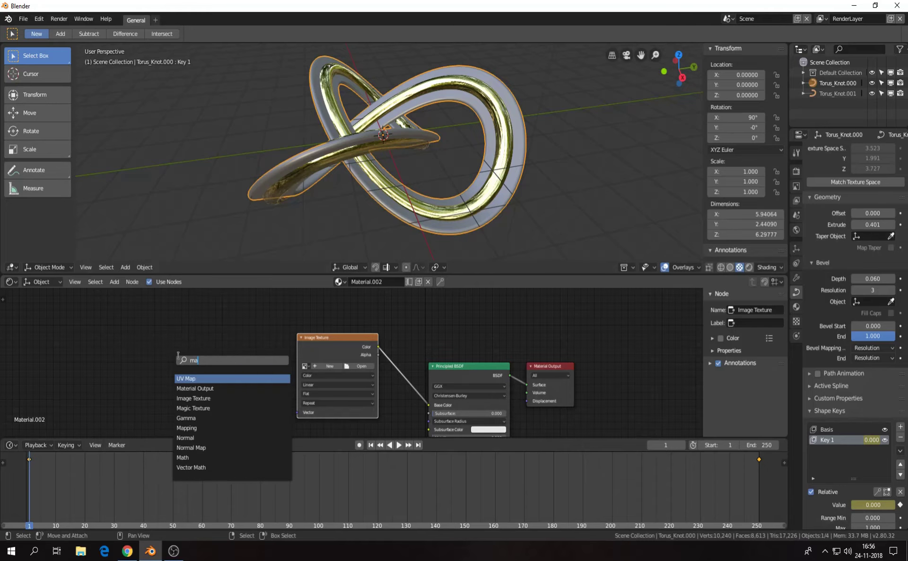
pyautogui.click(229, 428)
pyautogui.click(128, 293)
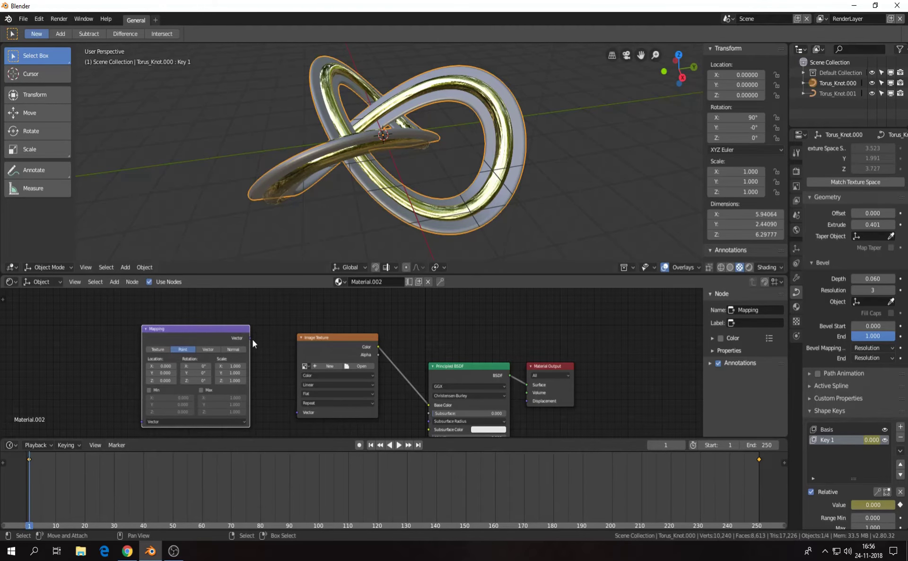
pyautogui.moveTo(253, 339); pyautogui.dragTo(297, 414)
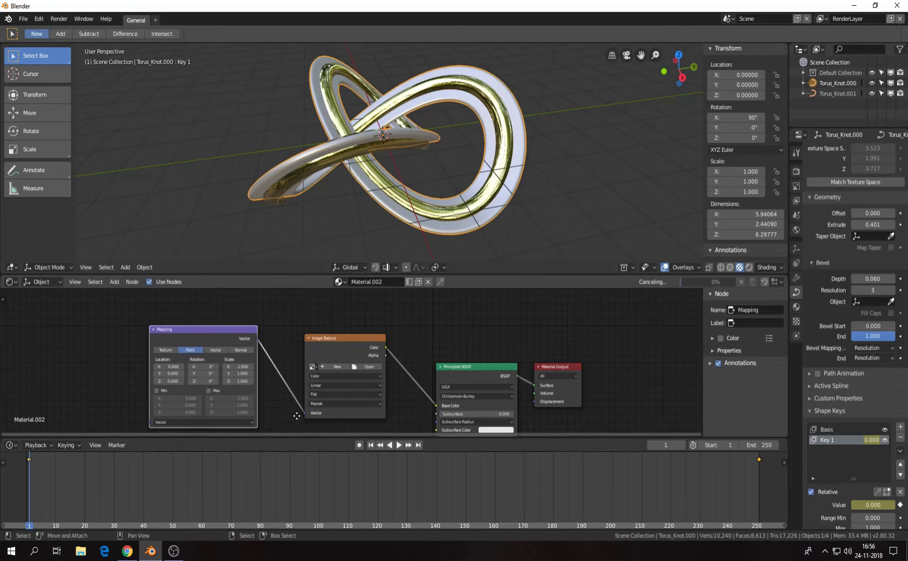
# - Add a Texture Coordinate node and connect its UV output to the Mapping node's Vector
pyautogui.hotkey('shift', 'a')
pyautogui.click(134, 372)
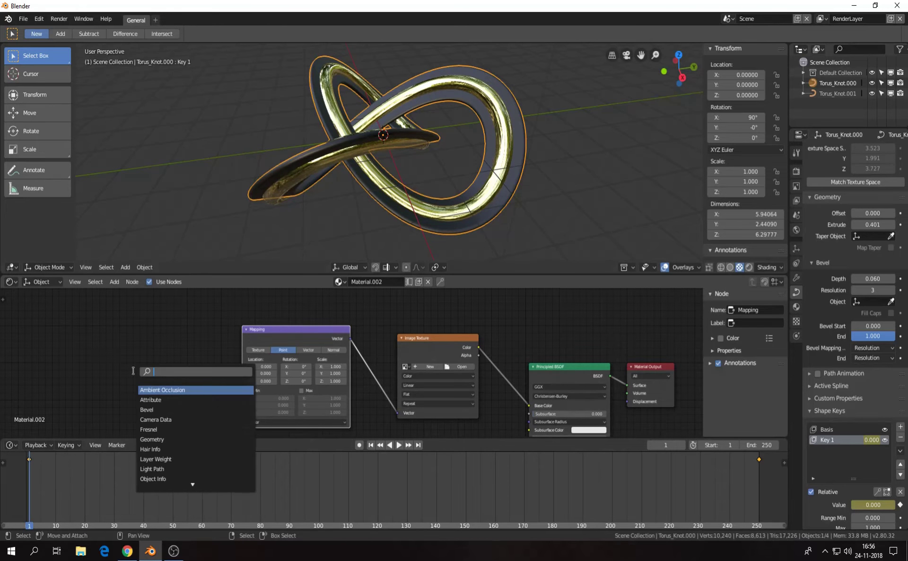
pyautogui.write('tex')
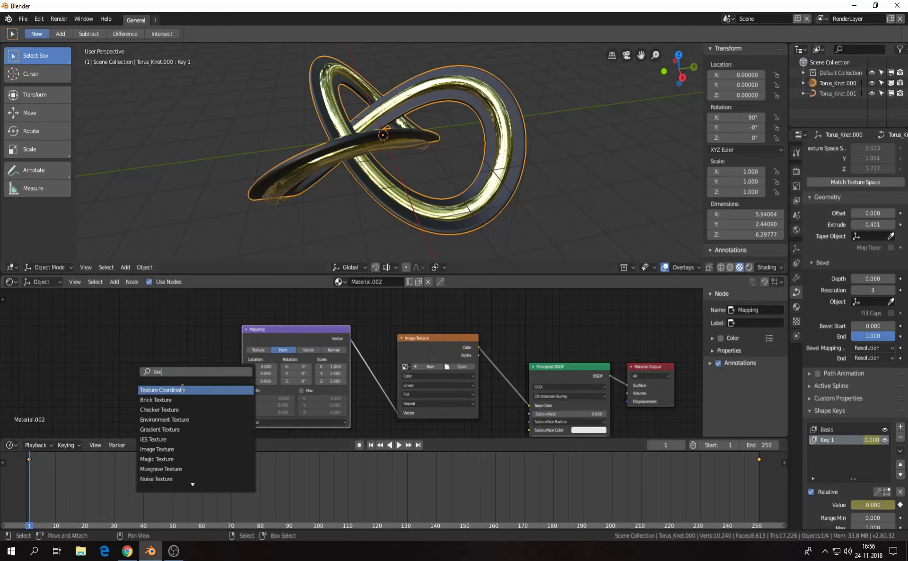
pyautogui.click(183, 389)
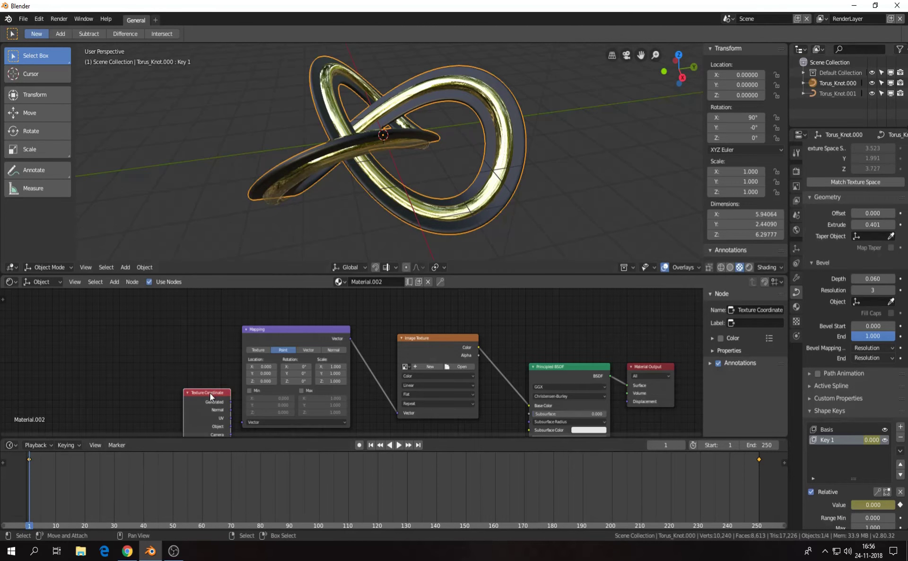
pyautogui.click(124, 311)
pyautogui.moveTo(145, 344); pyautogui.dragTo(242, 422)
pyautogui.moveTo(397, 378); pyautogui.dragTo(343, 371, button='middle')
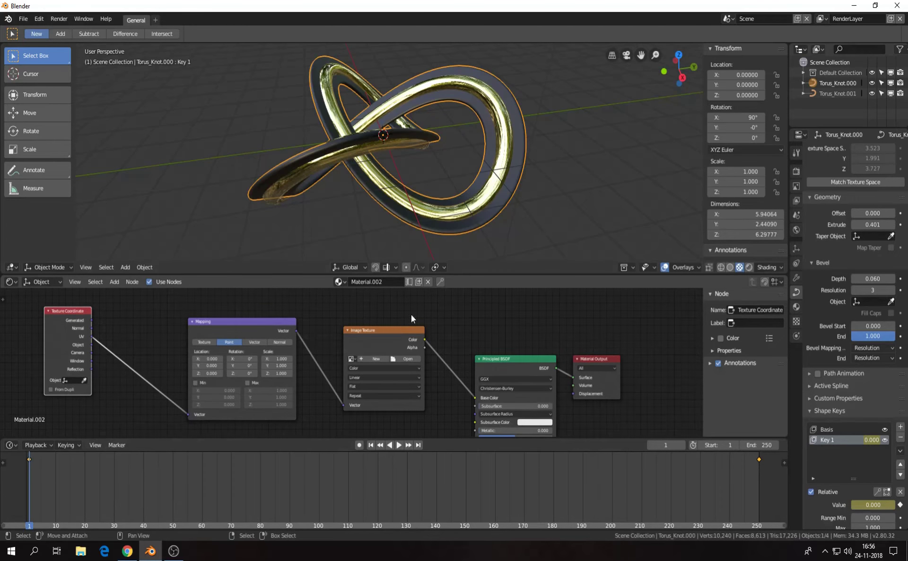
pyautogui.moveTo(473, 208); pyautogui.dragTo(456, 184, button='middle')
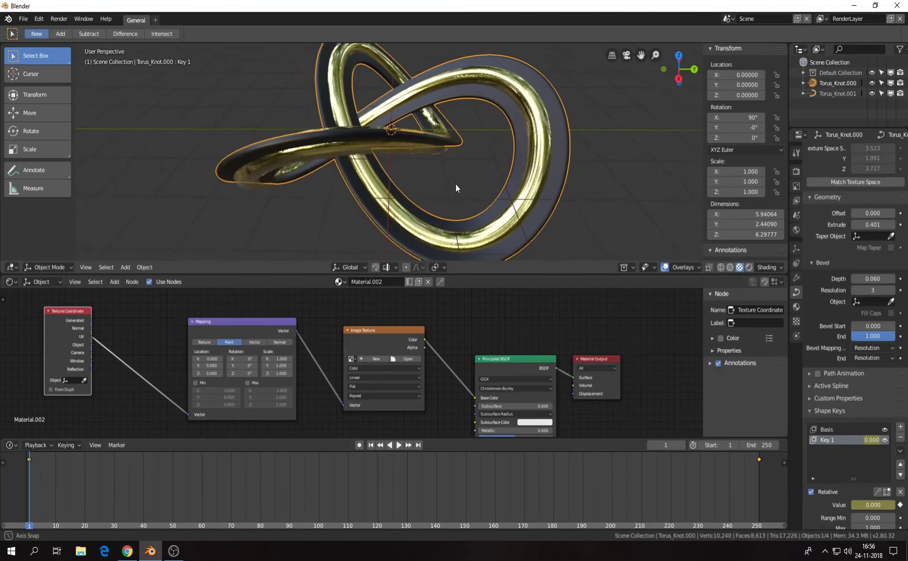
pyautogui.scroll(3, 458, 181)
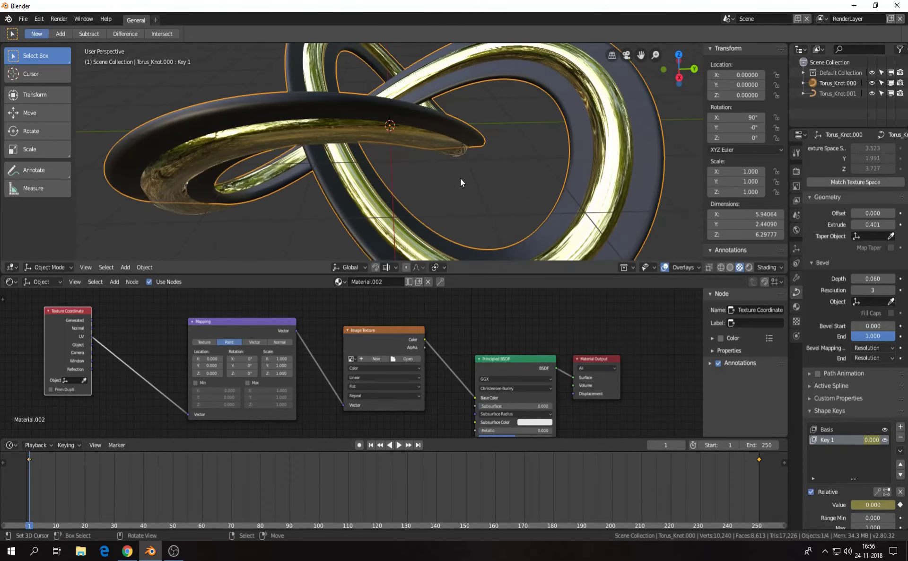
# - Load Desktop/download.jpg into the Image Texture node
pyautogui.click(409, 359)
pyautogui.click(28, 236)
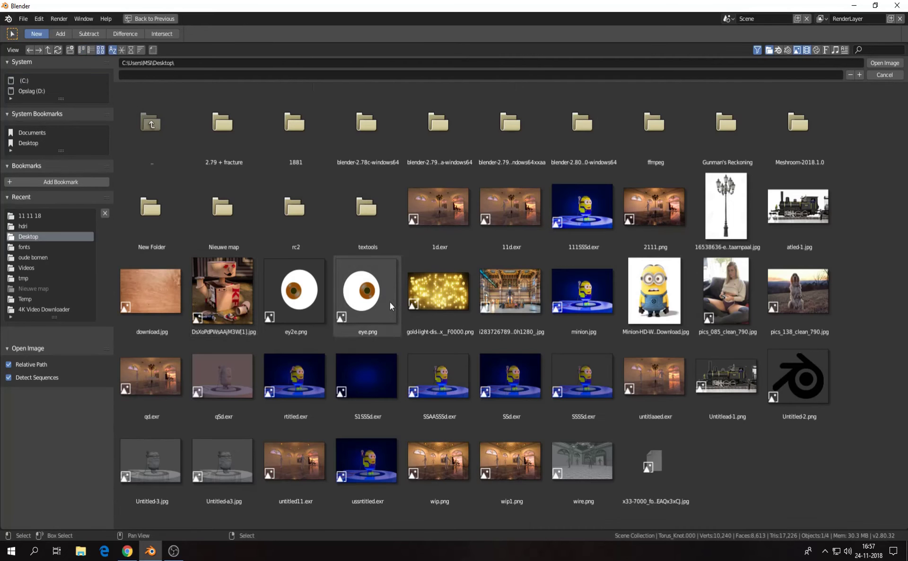
pyautogui.click(151, 296)
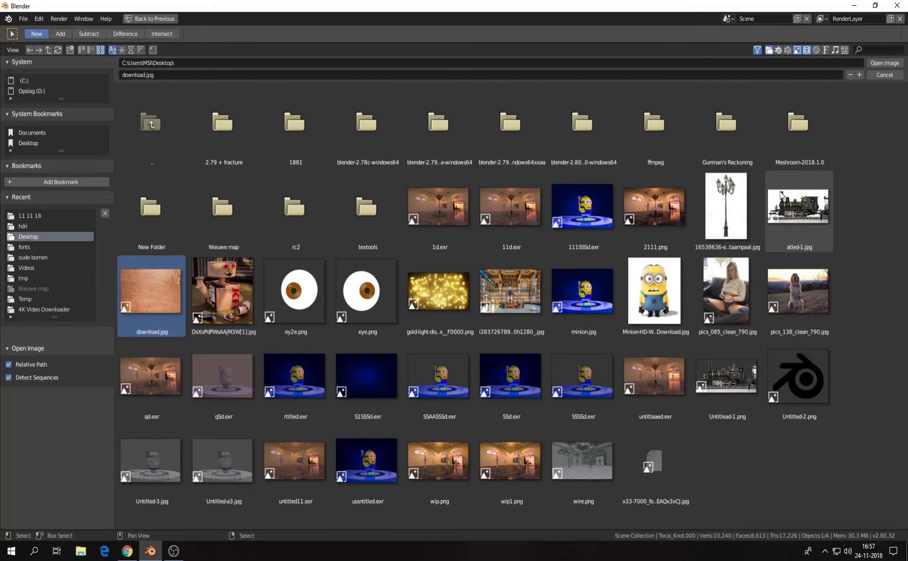
pyautogui.click(885, 62)
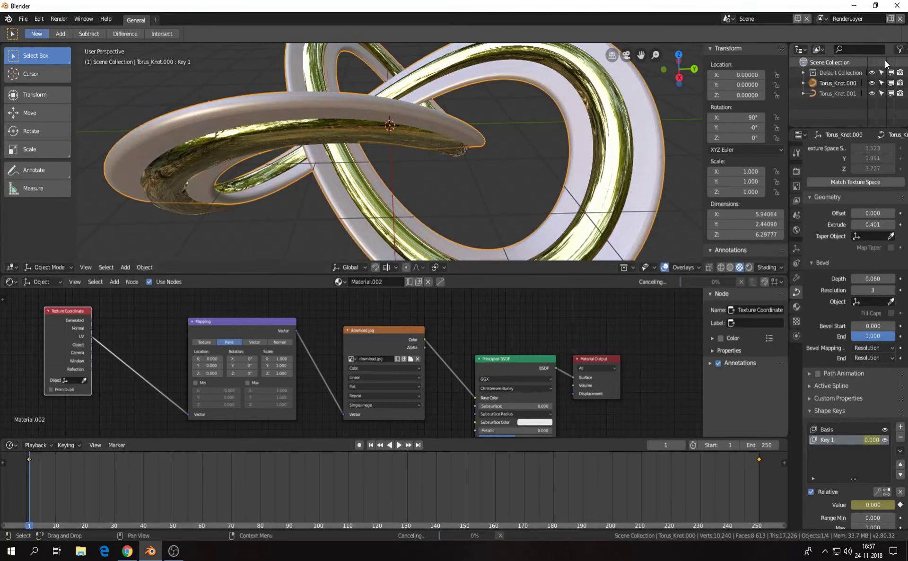
pyautogui.moveTo(519, 172)
pyautogui.mouseDown(button='middle')
pyautogui.moveTo(512, 161)
pyautogui.moveTo(551, 202)
pyautogui.moveTo(516, 165)
pyautogui.moveTo(504, 184)
pyautogui.moveTo(506, 115)
pyautogui.mouseUp(button='middle')
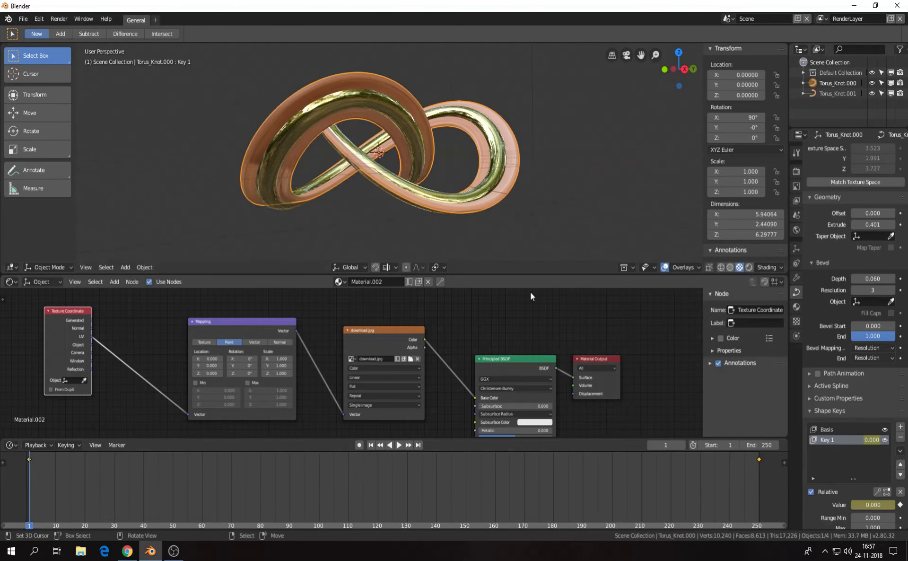
# - Move the Material Output, Principled BSDF and download.jpg nodes apart
pyautogui.moveTo(575, 359); pyautogui.dragTo(621, 337)
pyautogui.moveTo(529, 355); pyautogui.dragTo(564, 347)
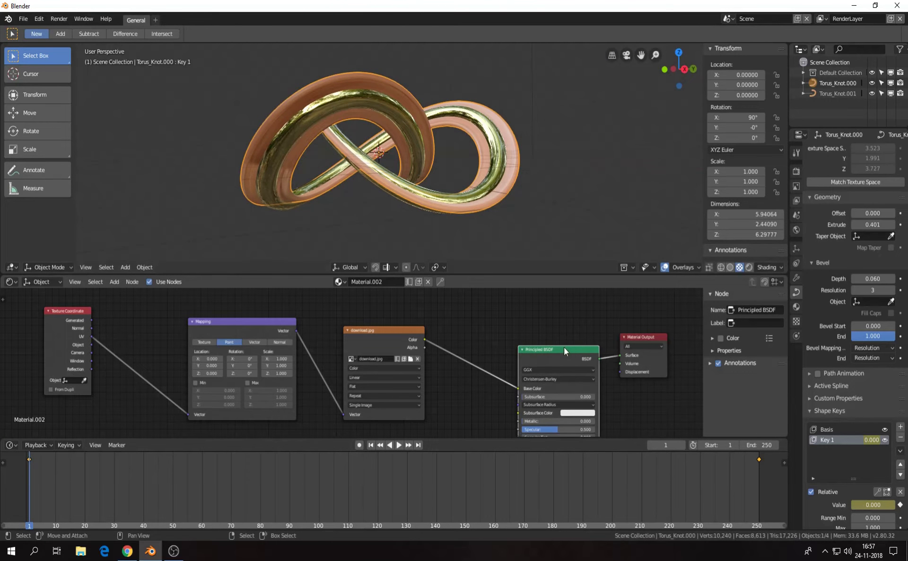
pyautogui.moveTo(411, 331); pyautogui.dragTo(416, 341)
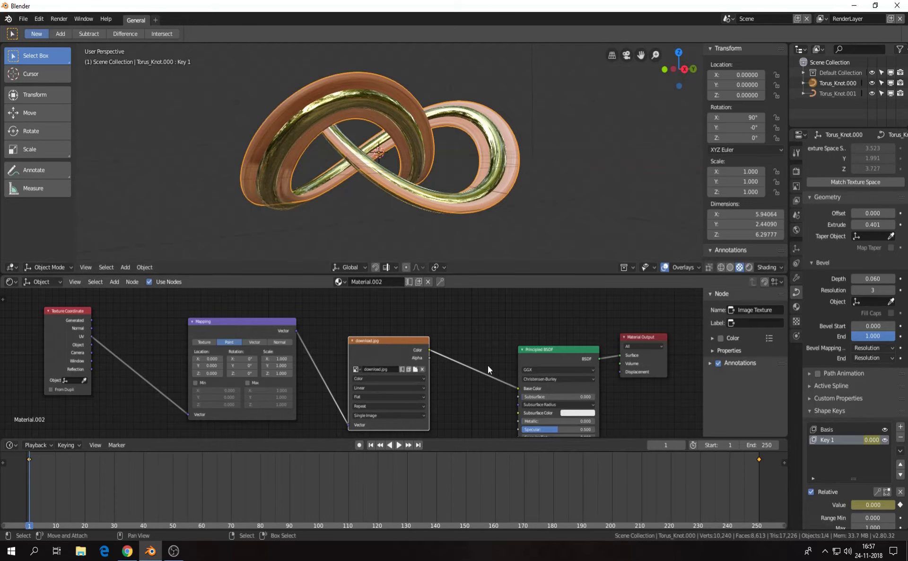
pyautogui.hotkey('shift', 'a')
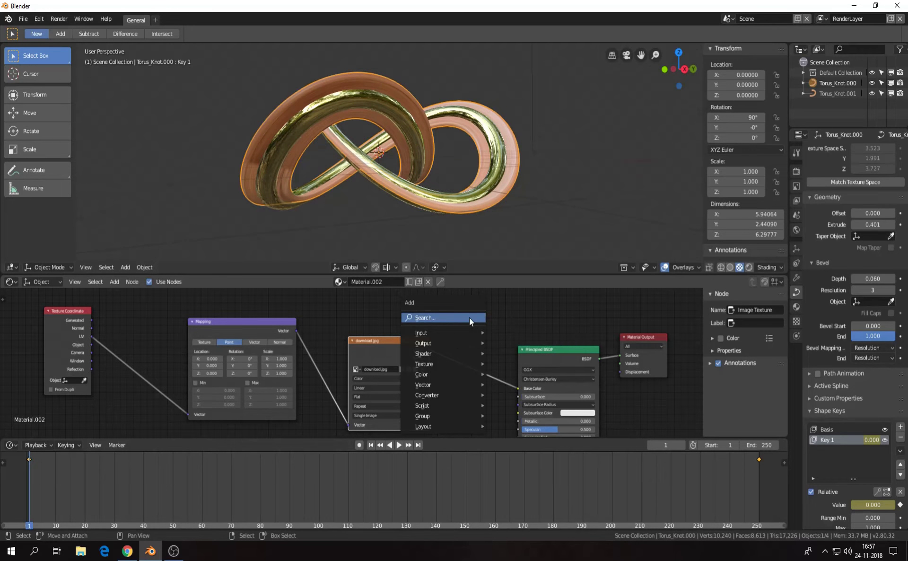
# - Insert an RGB Curves node on the link between download.jpg and the Principled BSDF
pyautogui.click(470, 317)
pyautogui.write('cu')
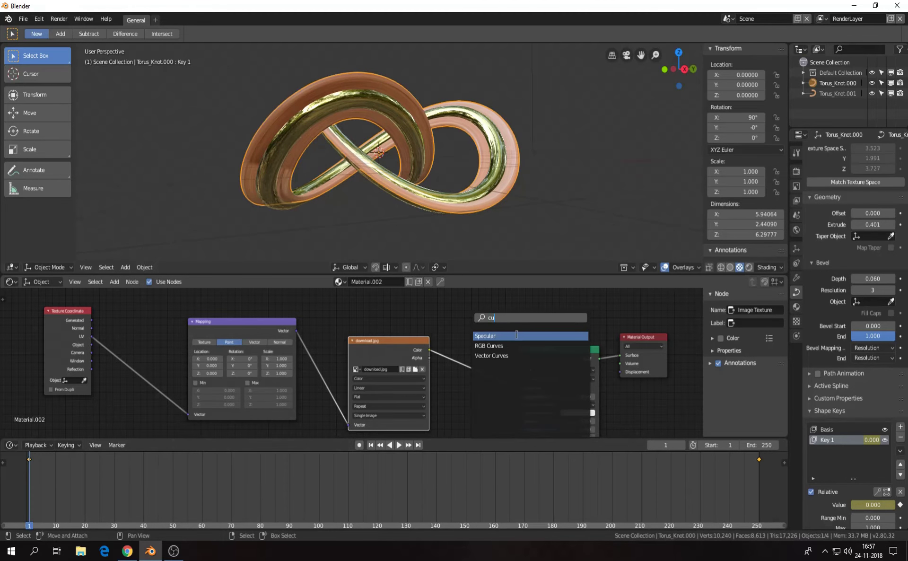
pyautogui.click(510, 346)
pyautogui.click(502, 328)
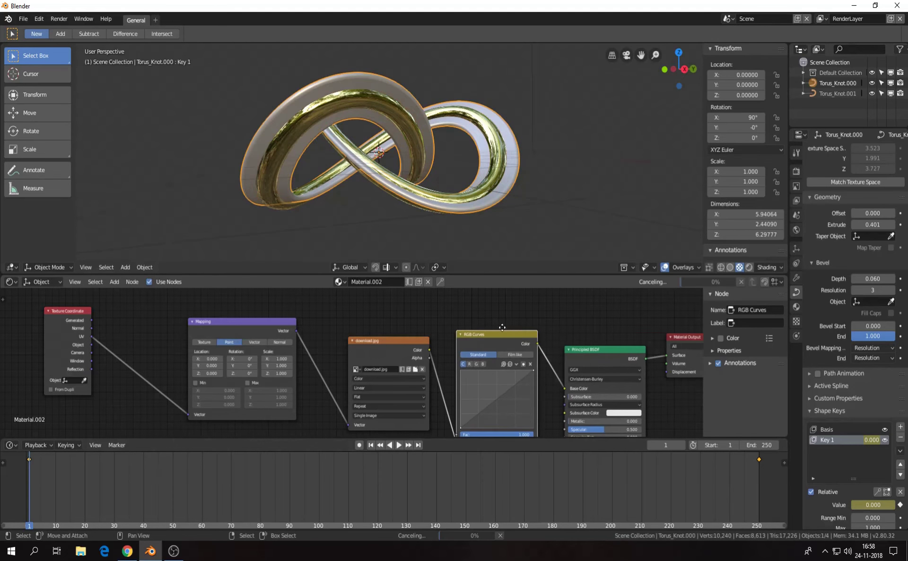
pyautogui.moveTo(502, 328); pyautogui.dragTo(449, 309, button='middle')
pyautogui.moveTo(453, 231); pyautogui.dragTo(448, 196, button='middle')
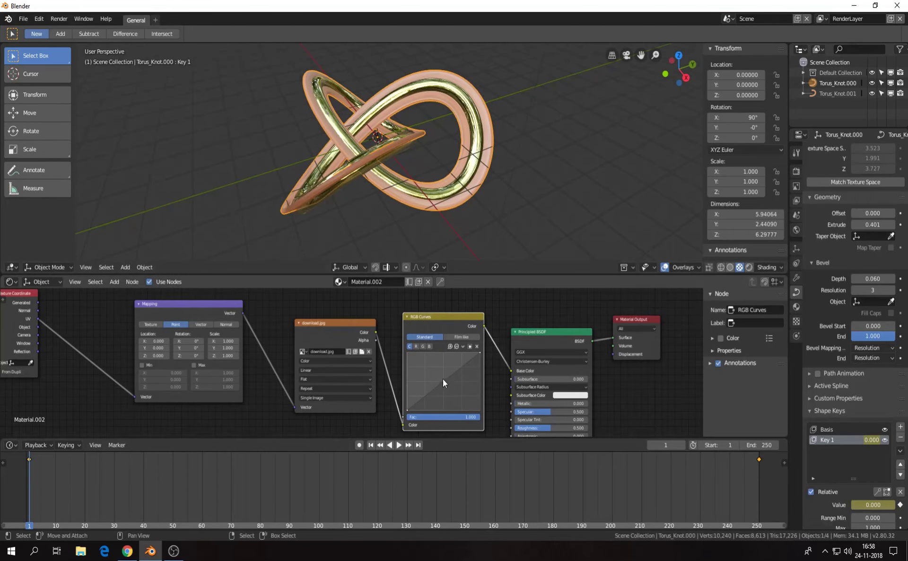
# - Drag the RGB curve's middle point down to darken the ribbon texture
pyautogui.moveTo(443, 379); pyautogui.dragTo(458, 393)
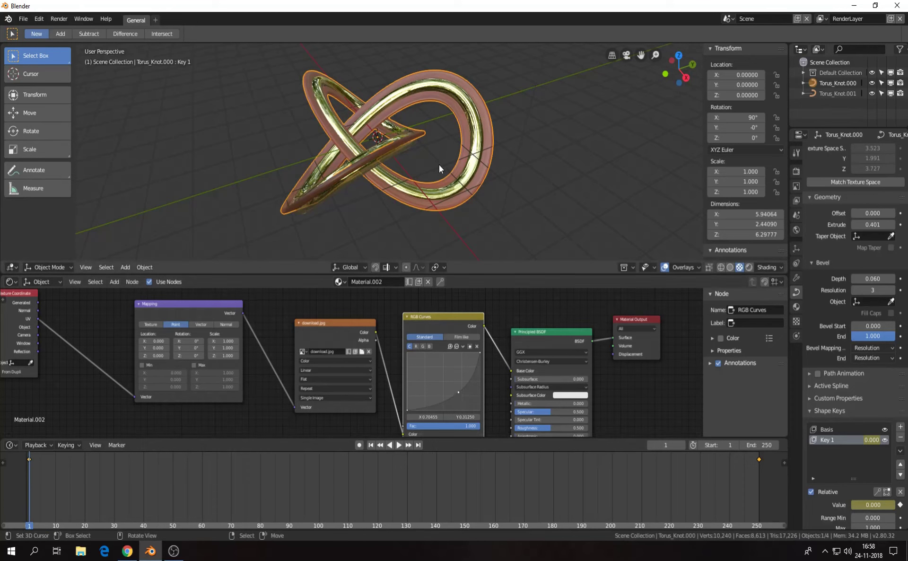
pyautogui.scroll(2, 430, 154)
pyautogui.moveTo(428, 152)
pyautogui.mouseDown(button='middle')
pyautogui.moveTo(513, 169)
pyautogui.moveTo(418, 146)
pyautogui.moveTo(445, 118)
pyautogui.moveTo(479, 141)
pyautogui.moveTo(499, 189)
pyautogui.moveTo(356, 184)
pyautogui.moveTo(427, 145)
pyautogui.moveTo(418, 150)
pyautogui.moveTo(435, 179)
pyautogui.moveTo(406, 154)
pyautogui.mouseUp(button='middle')
pyautogui.scroll(2, 436, 157)
pyautogui.scroll(-2, 444, 118)
pyautogui.scroll(-1, 418, 150)
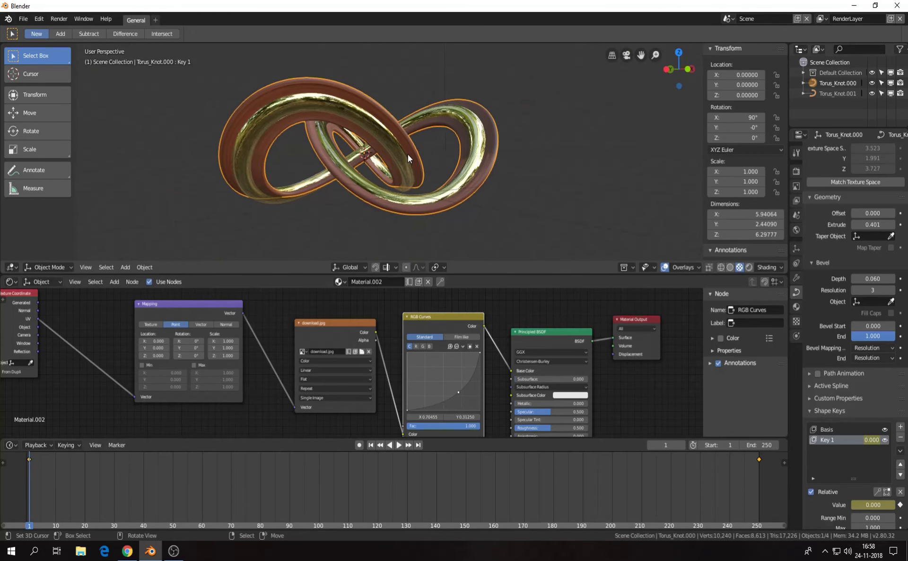
# - Look through the camera, lock it to the view, orbit to reframe the knots, then unlock it
pyautogui.hotkey('shift', 'a')
pyautogui.press('KP_0')
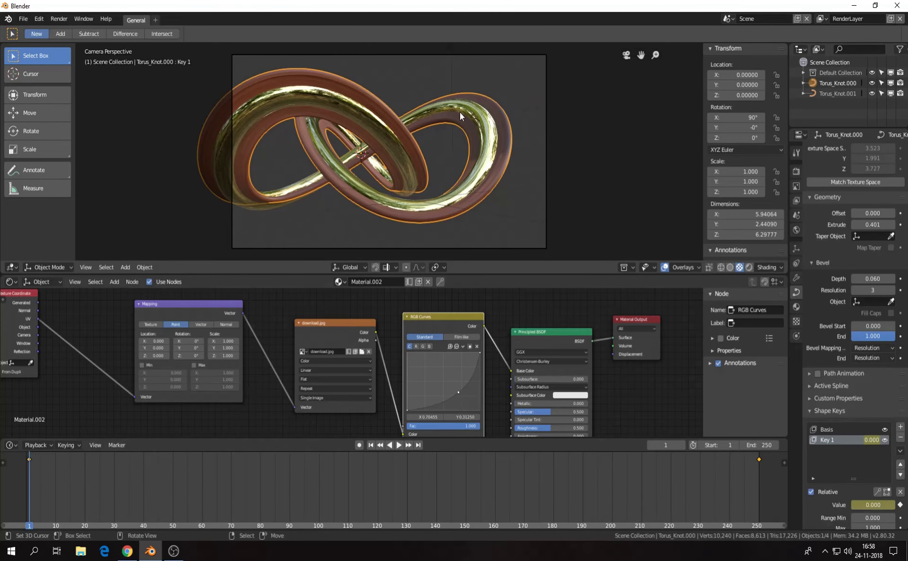
pyautogui.scroll(-3, 743, 191)
pyautogui.scroll(-3, 742, 191)
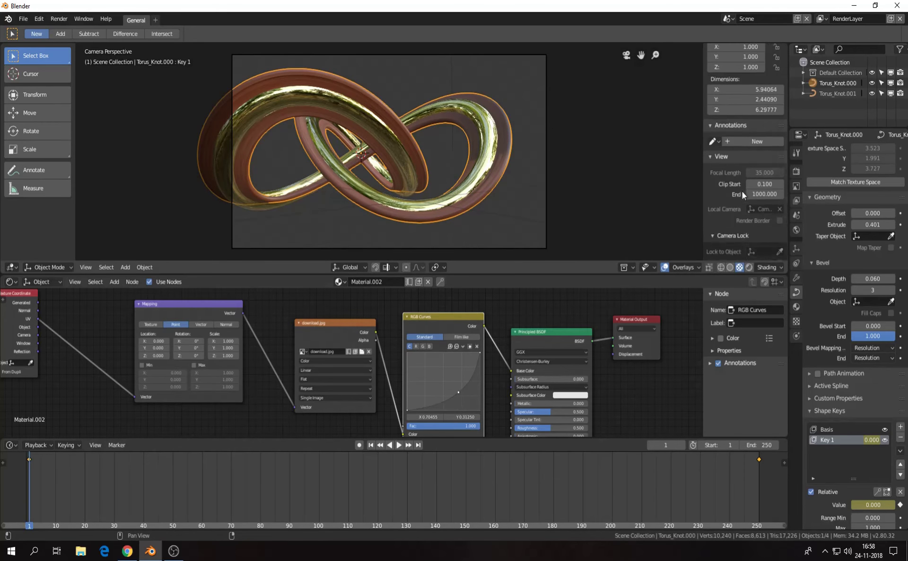
pyautogui.scroll(-2, 757, 218)
pyautogui.click(780, 232)
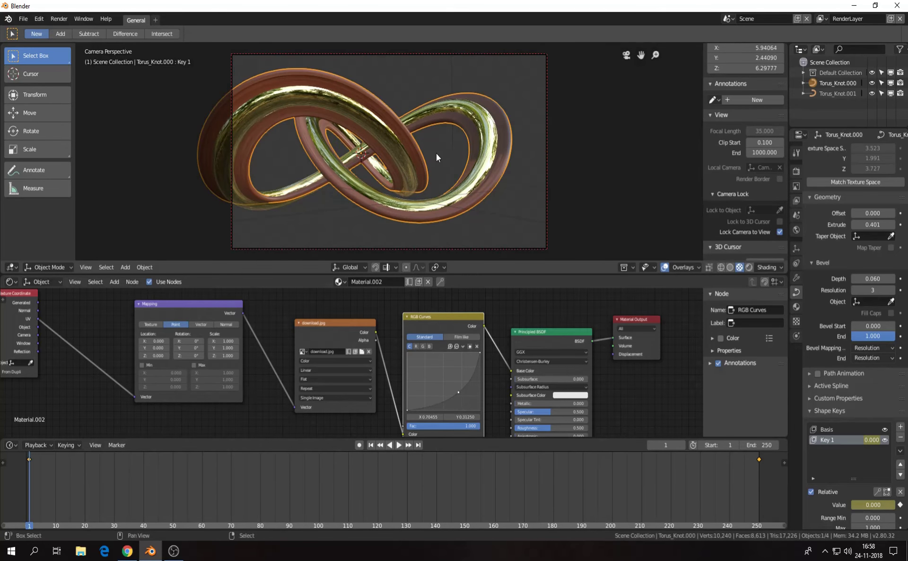
pyautogui.moveTo(436, 153)
pyautogui.mouseDown(button='middle')
pyautogui.moveTo(436, 166)
pyautogui.moveTo(396, 196)
pyautogui.moveTo(444, 164)
pyautogui.moveTo(477, 174)
pyautogui.moveTo(456, 183)
pyautogui.moveTo(501, 181)
pyautogui.moveTo(492, 186)
pyautogui.moveTo(493, 178)
pyautogui.mouseUp(button='middle')
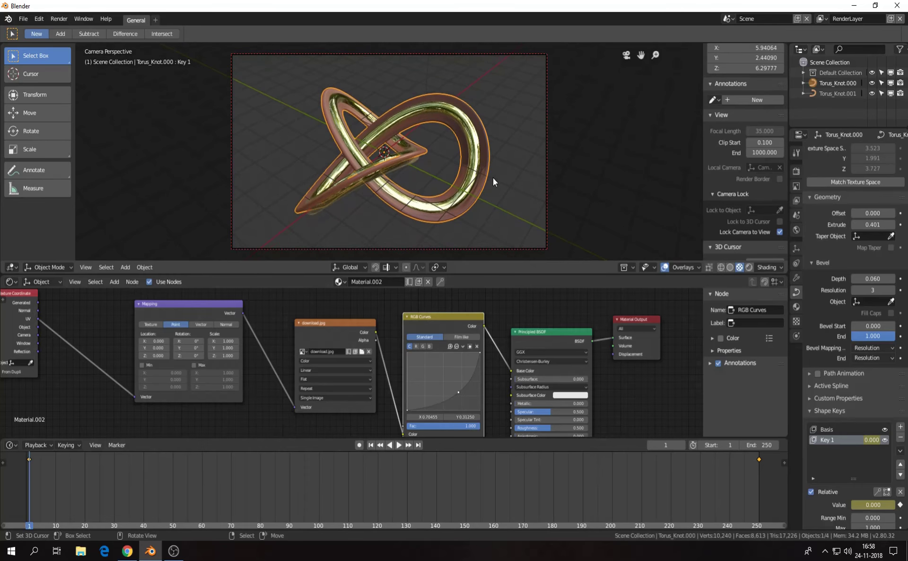
pyautogui.click(780, 232)
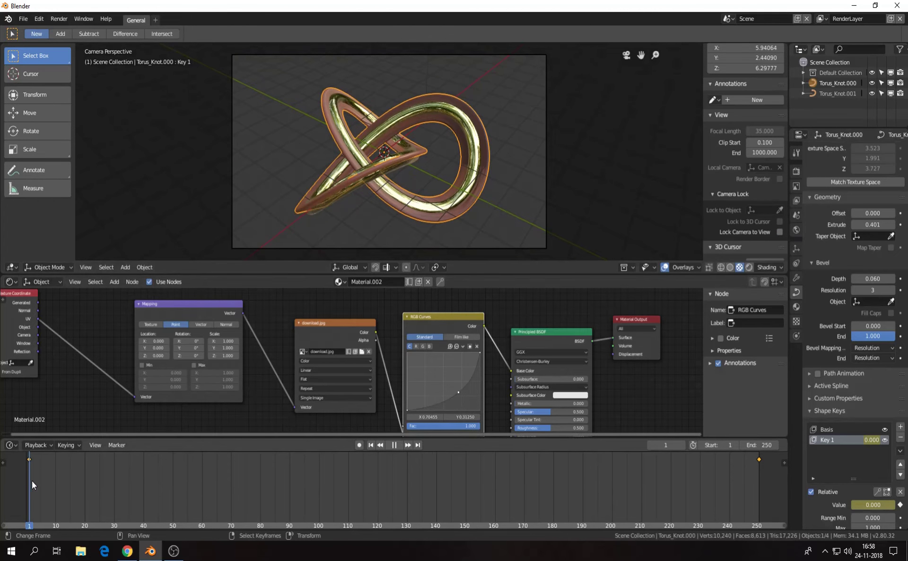
# - Scrub the timeline to frame 52 to preview the knot's twist, and show the Active Tool settings
pyautogui.moveTo(32, 481)
pyautogui.mouseDown()
pyautogui.moveTo(342, 525)
pyautogui.moveTo(395, 458)
pyautogui.moveTo(764, 517)
pyautogui.moveTo(454, 465)
pyautogui.moveTo(256, 503)
pyautogui.moveTo(7, 470)
pyautogui.moveTo(180, 462)
pyautogui.moveTo(433, 507)
pyautogui.moveTo(576, 461)
pyautogui.moveTo(732, 475)
pyautogui.moveTo(632, 464)
pyautogui.moveTo(296, 510)
pyautogui.moveTo(4, 473)
pyautogui.moveTo(181, 479)
pyautogui.mouseUp()
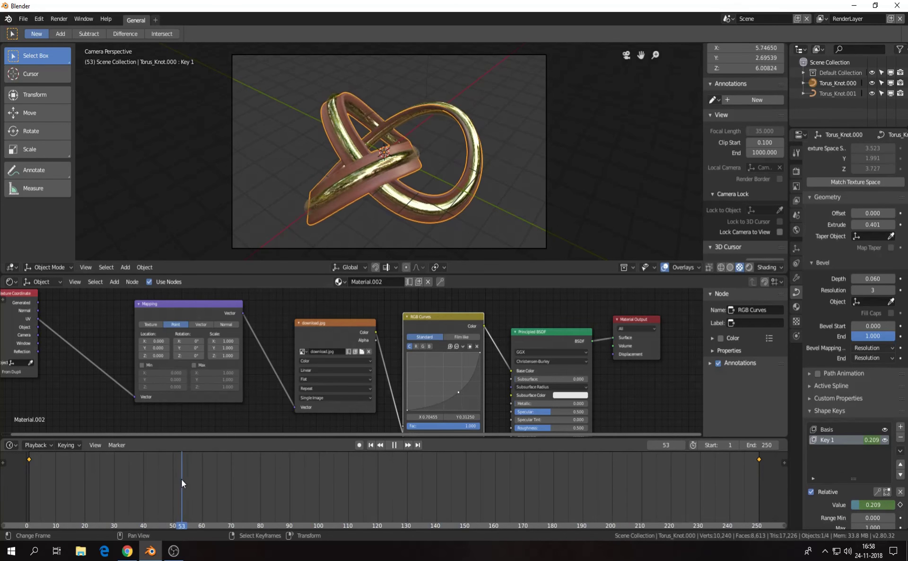
pyautogui.click(797, 153)
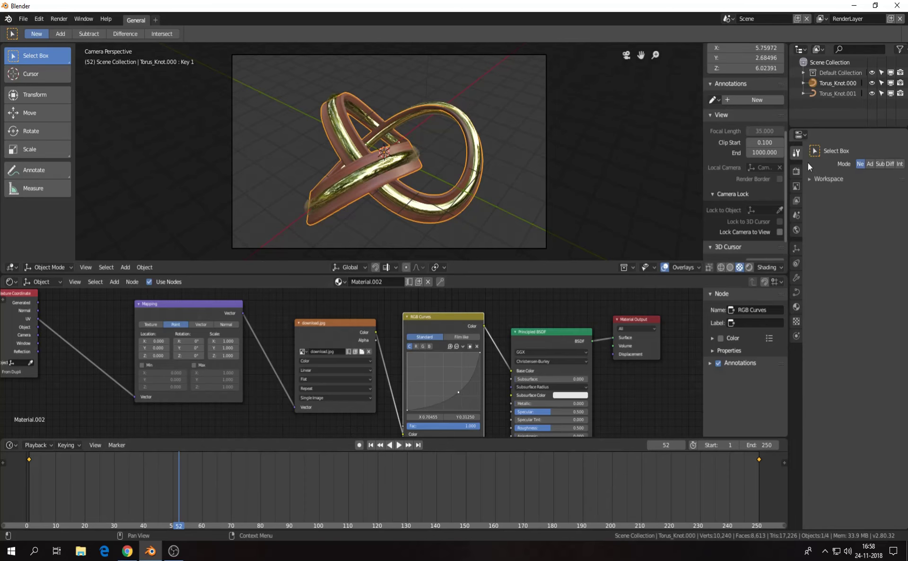
# - Set Render Film Alpha from Sky to Transparent and check it with an F12 test render
pyautogui.click(797, 172)
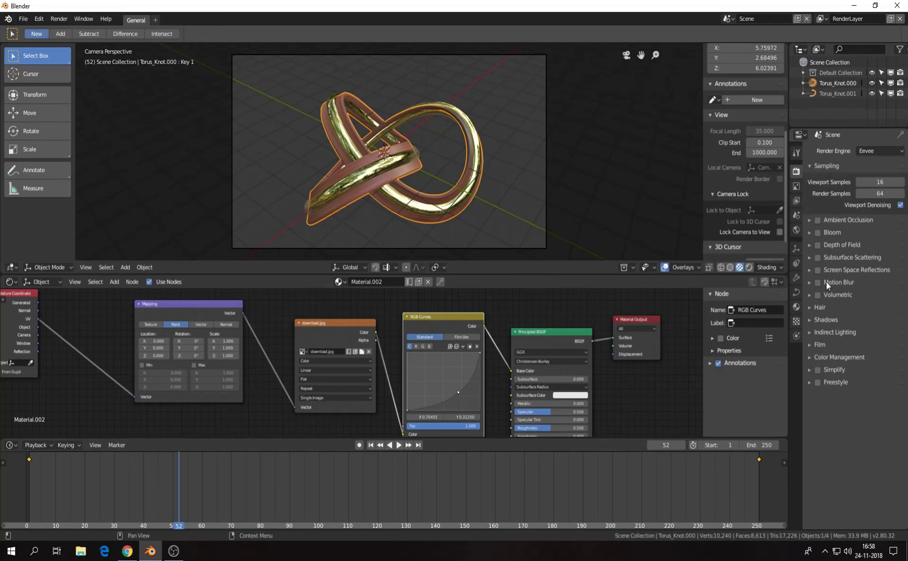
pyautogui.click(810, 345)
pyautogui.click(892, 386)
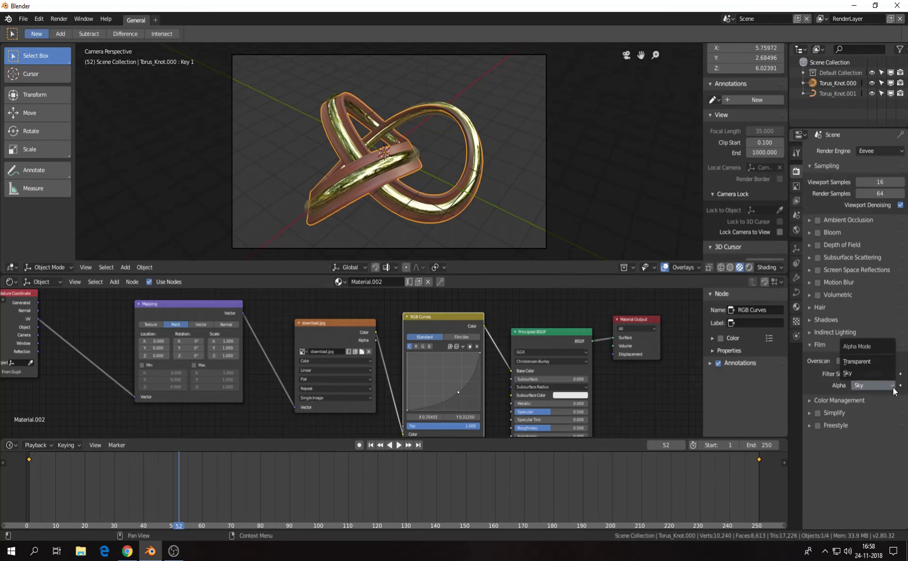
pyautogui.click(882, 361)
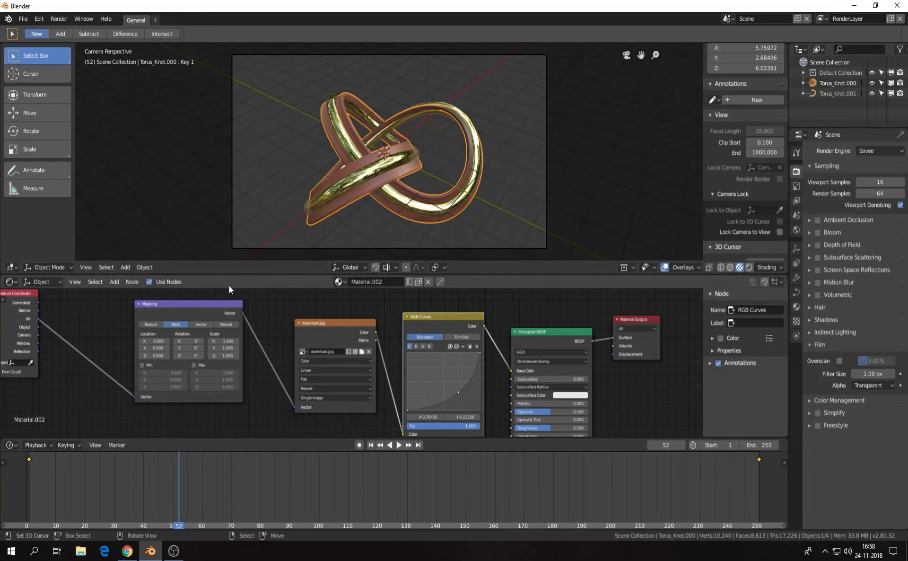
pyautogui.press('F12')
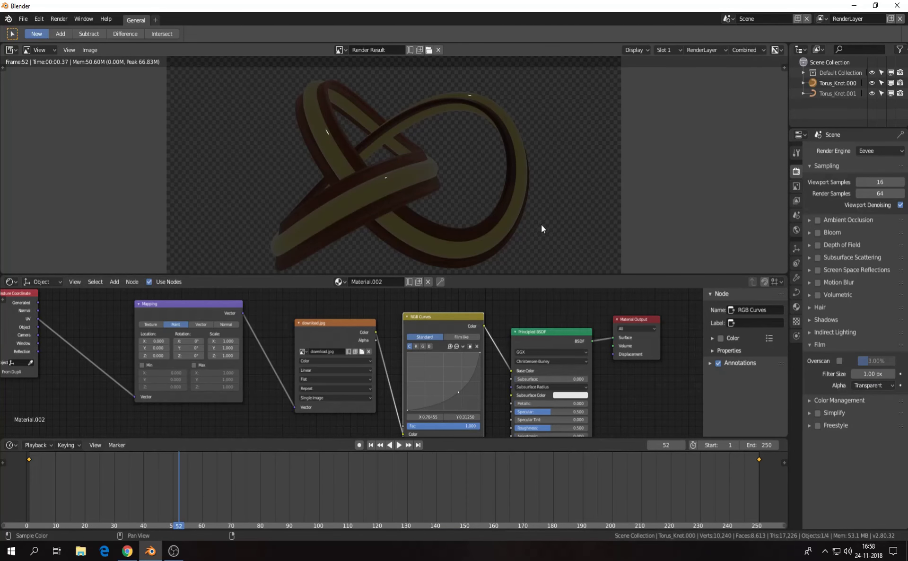
pyautogui.press('Escape')
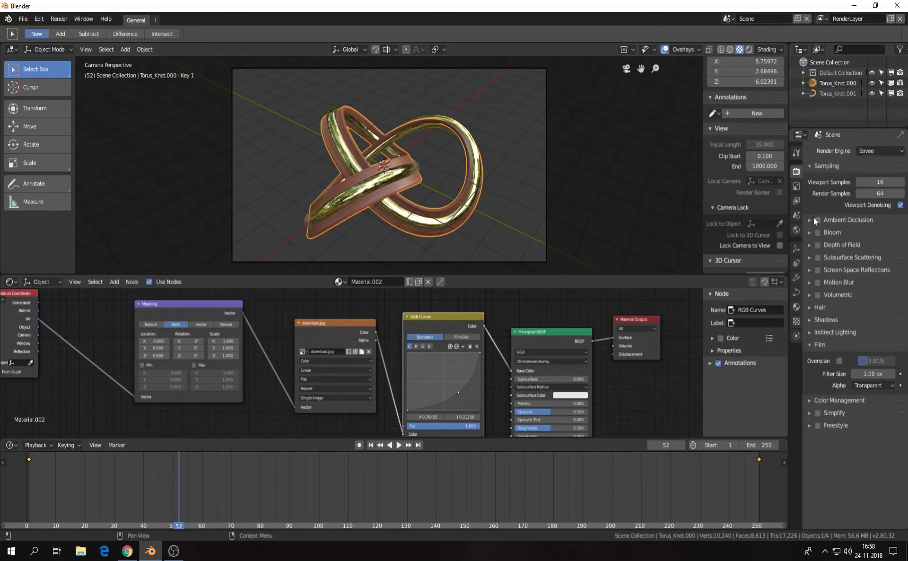
# - Enable World nodes and set the background Color to an Environment Texture, then browse for its image
pyautogui.click(794, 187)
pyautogui.click(797, 200)
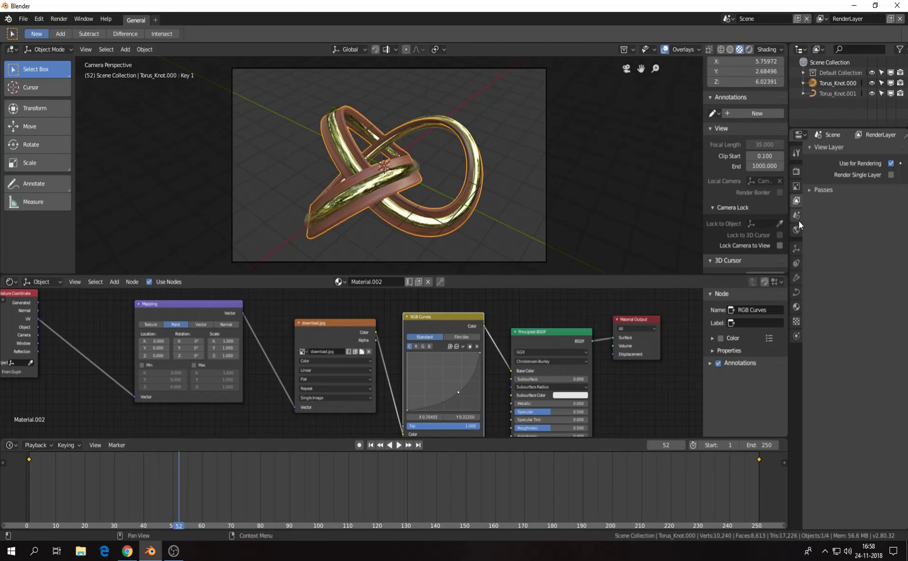
pyautogui.click(797, 215)
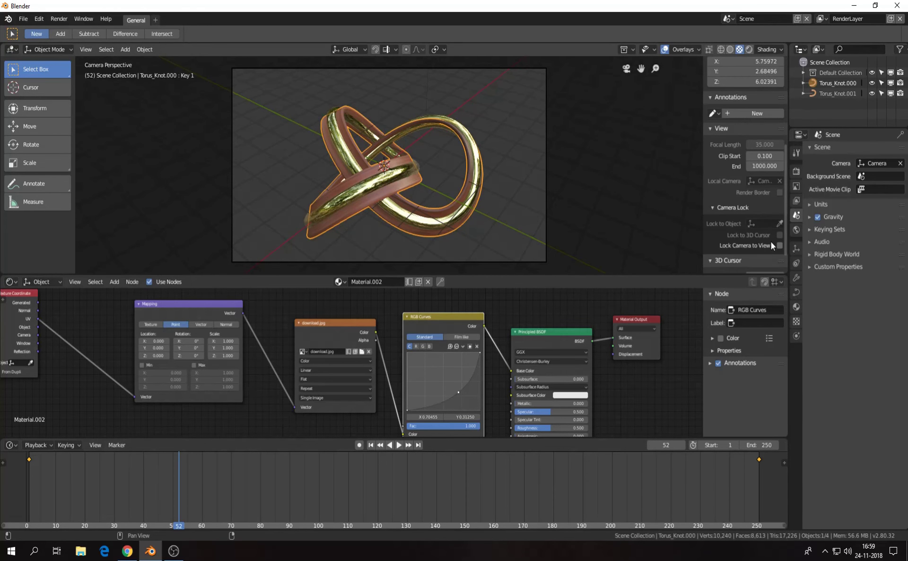
pyautogui.click(797, 230)
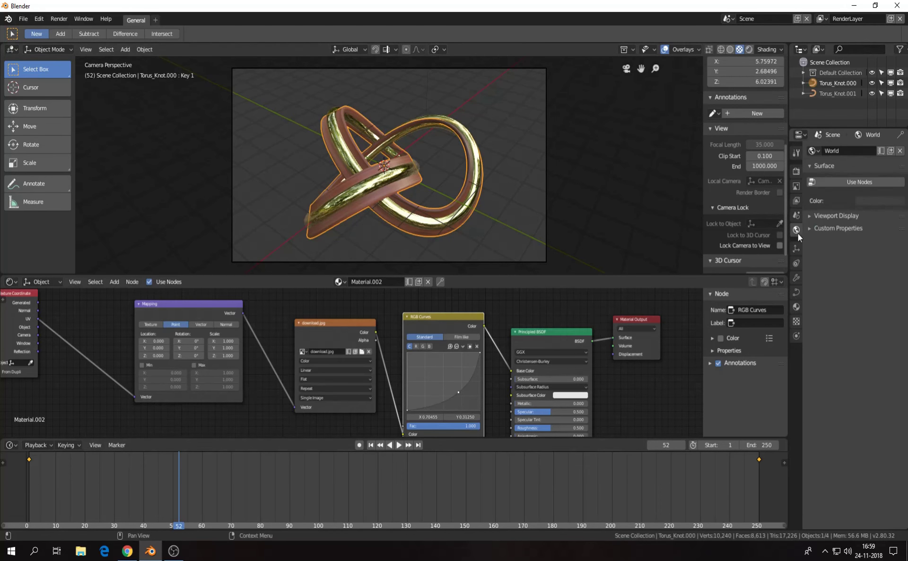
pyautogui.click(875, 182)
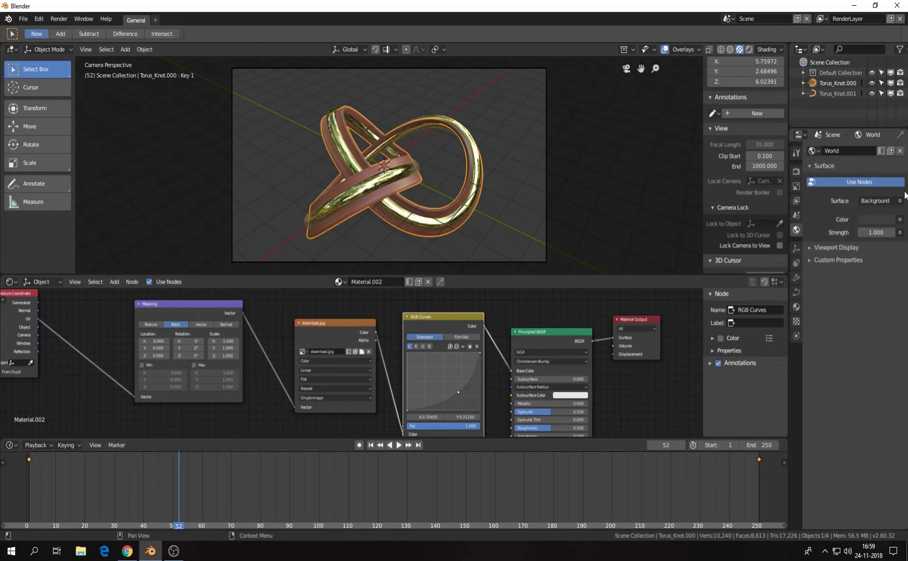
pyautogui.click(900, 201)
pyautogui.click(901, 219)
pyautogui.click(738, 104)
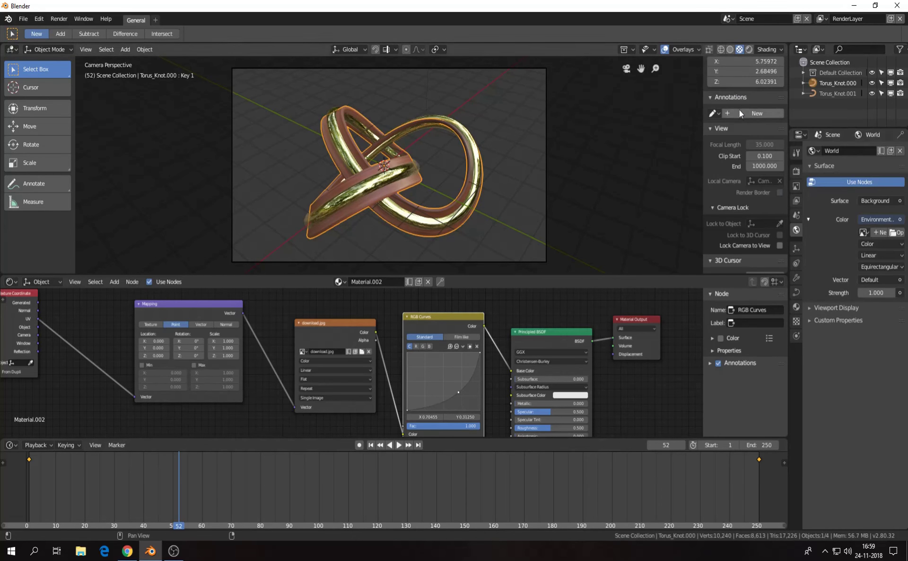
pyautogui.click(897, 233)
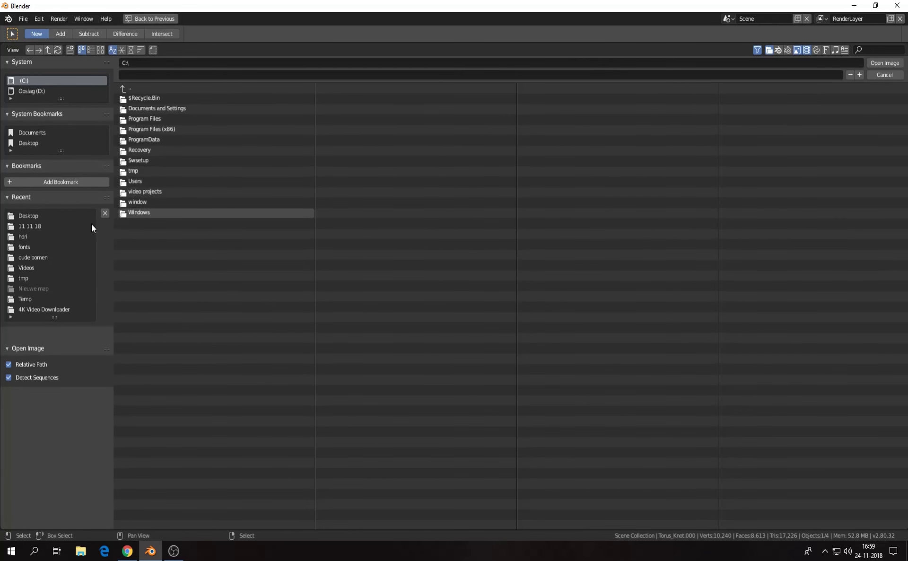
# - Open the_sky_is_on_fire_2k.hdr from the recent hdri folder as the environment image
pyautogui.click(23, 236)
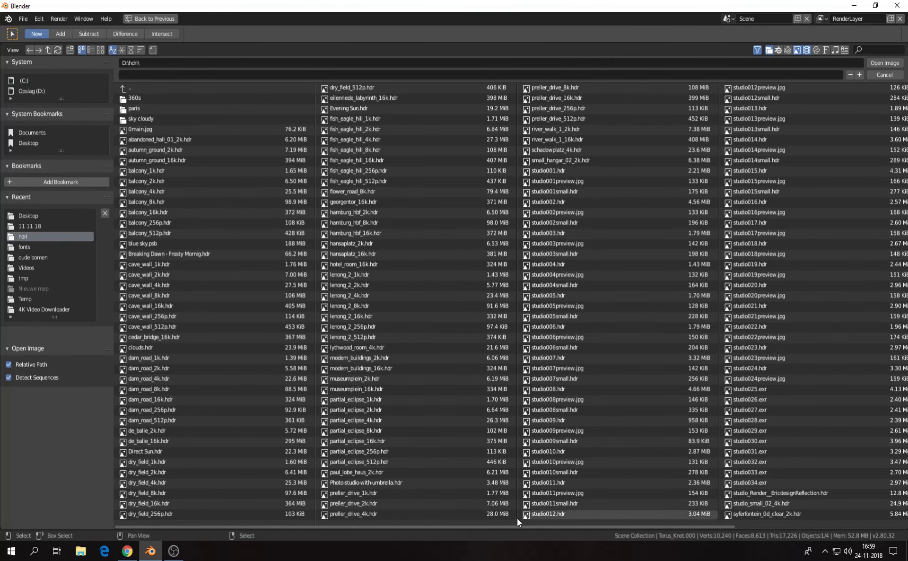
pyautogui.click(101, 49)
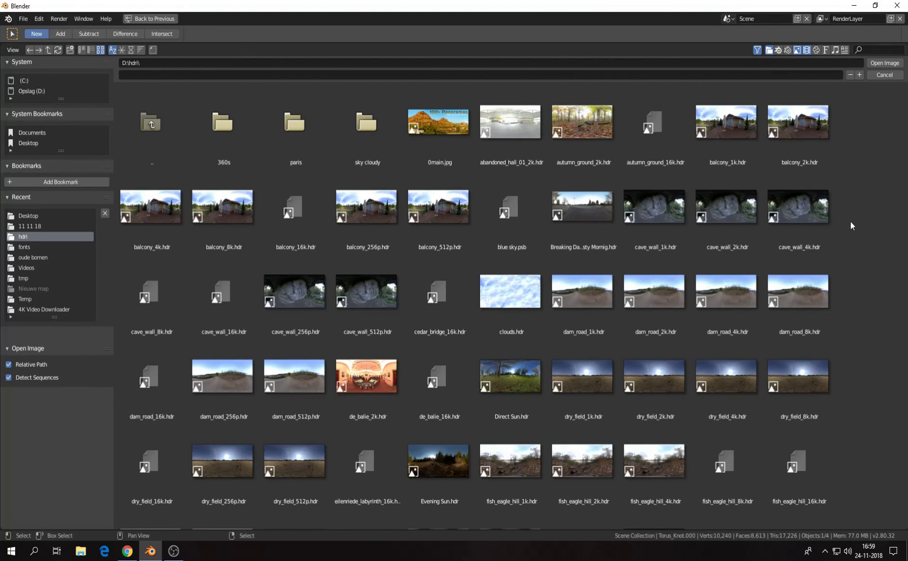
pyautogui.scroll(-3, 842, 265)
pyautogui.scroll(-5, 834, 306)
pyautogui.scroll(-5, 830, 315)
pyautogui.scroll(-3, 826, 321)
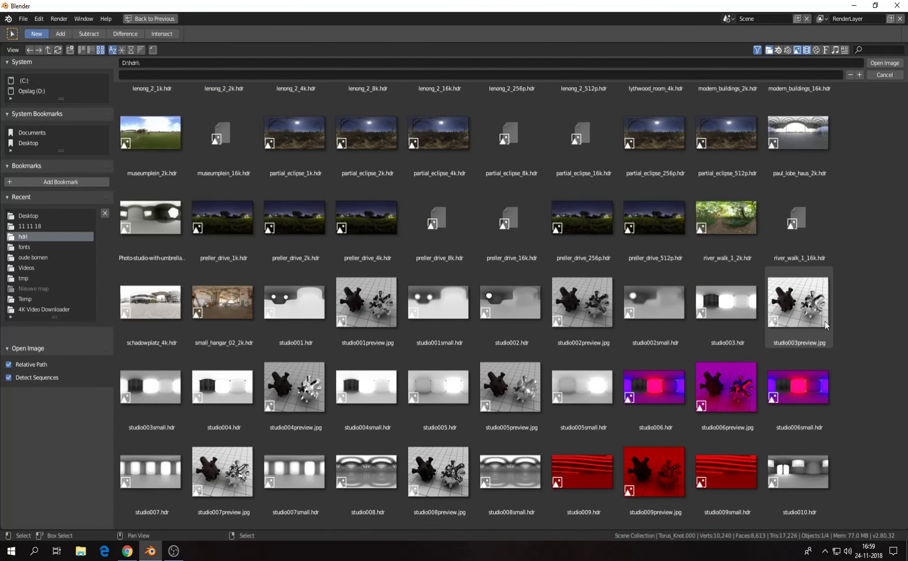
pyautogui.scroll(-5, 825, 321)
pyautogui.scroll(-5, 825, 321)
pyautogui.scroll(-5, 757, 388)
pyautogui.scroll(-3, 749, 401)
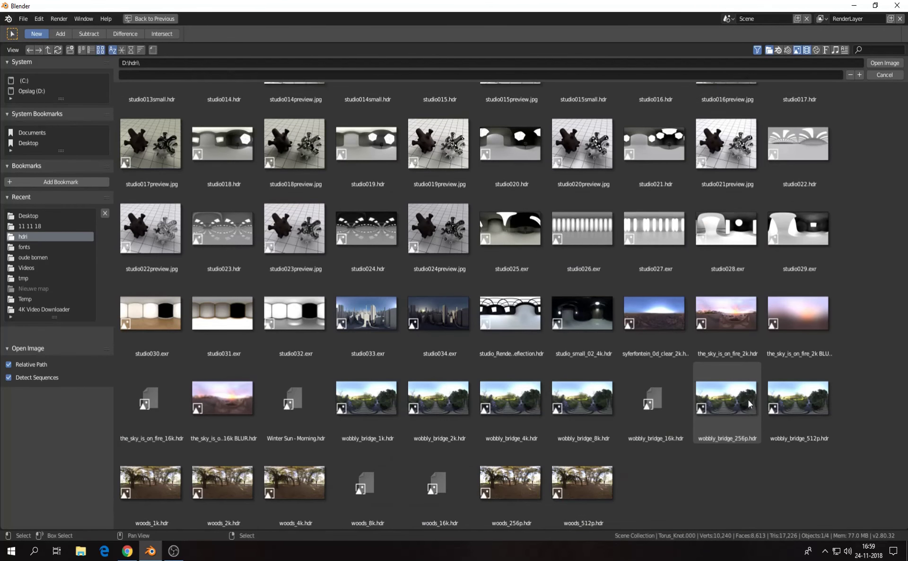
pyautogui.scroll(-1, 749, 404)
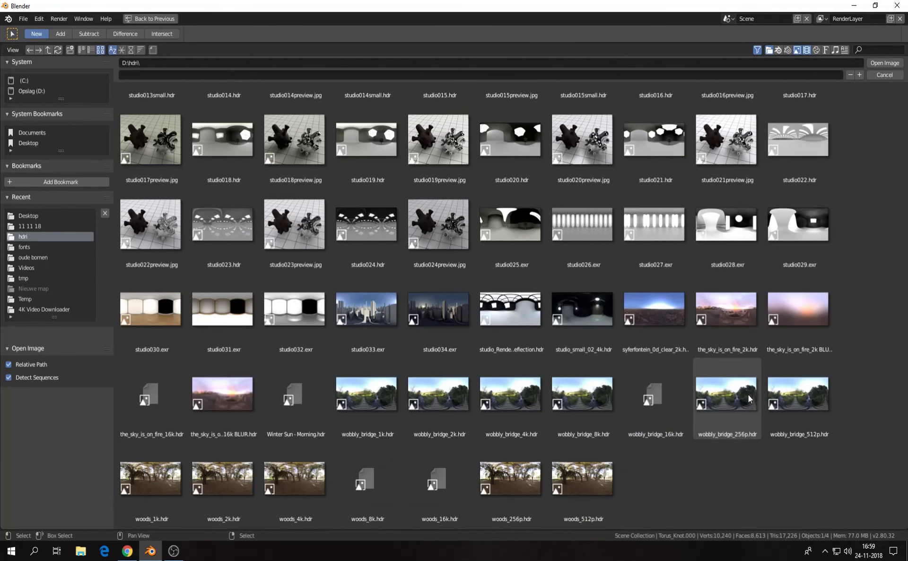
pyautogui.click(735, 322)
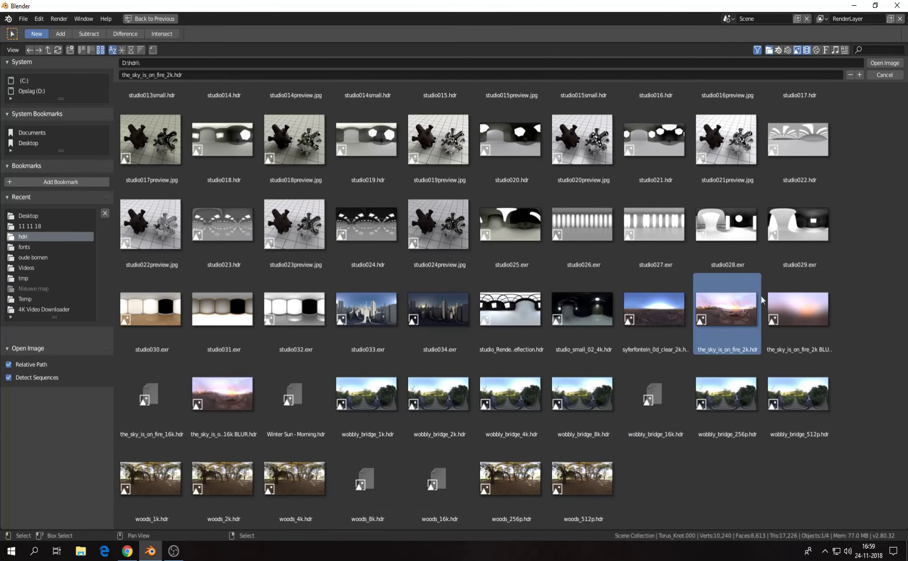
pyautogui.click(885, 63)
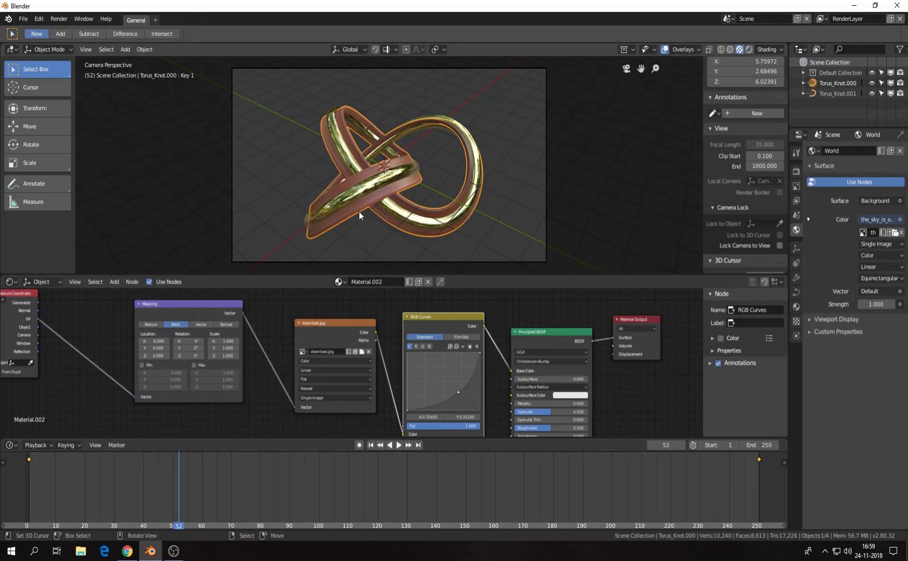
# - Switch the viewport to Rendered shading and orbit to preview the sky lighting on the knot
pyautogui.scroll(1, 360, 200)
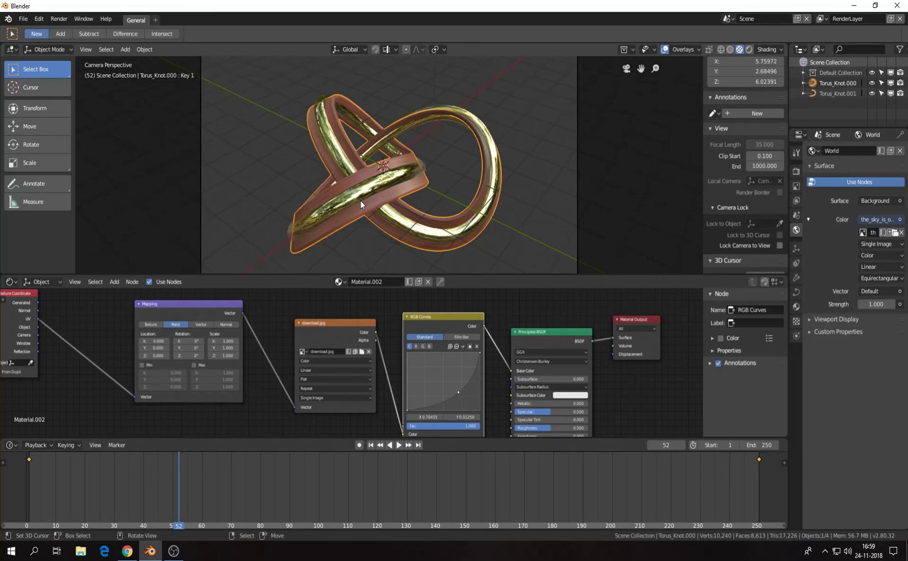
pyautogui.scroll(2, 360, 200)
pyautogui.scroll(-2, 361, 201)
pyautogui.click(749, 49)
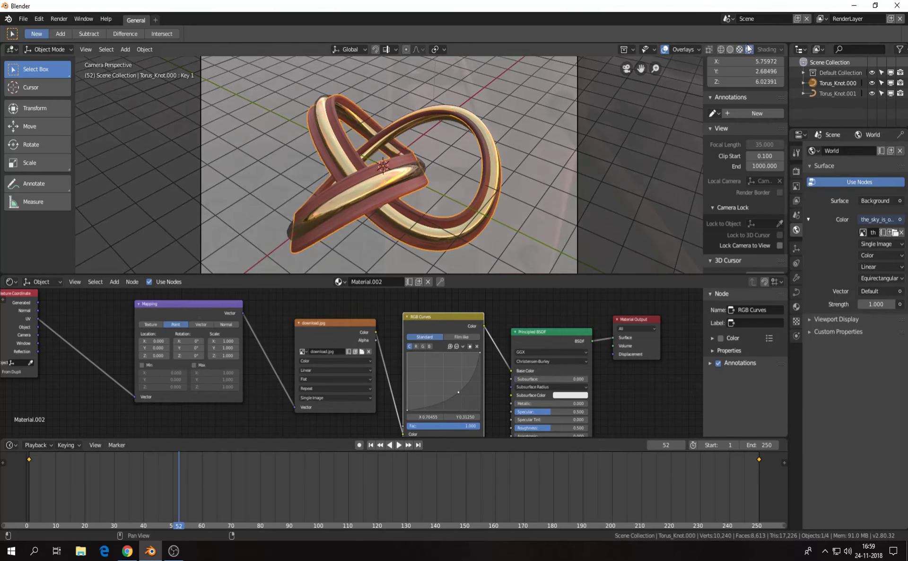
pyautogui.moveTo(556, 175)
pyautogui.mouseDown(button='middle')
pyautogui.moveTo(570, 136)
pyautogui.moveTo(514, 147)
pyautogui.moveTo(505, 189)
pyautogui.mouseUp(button='middle')
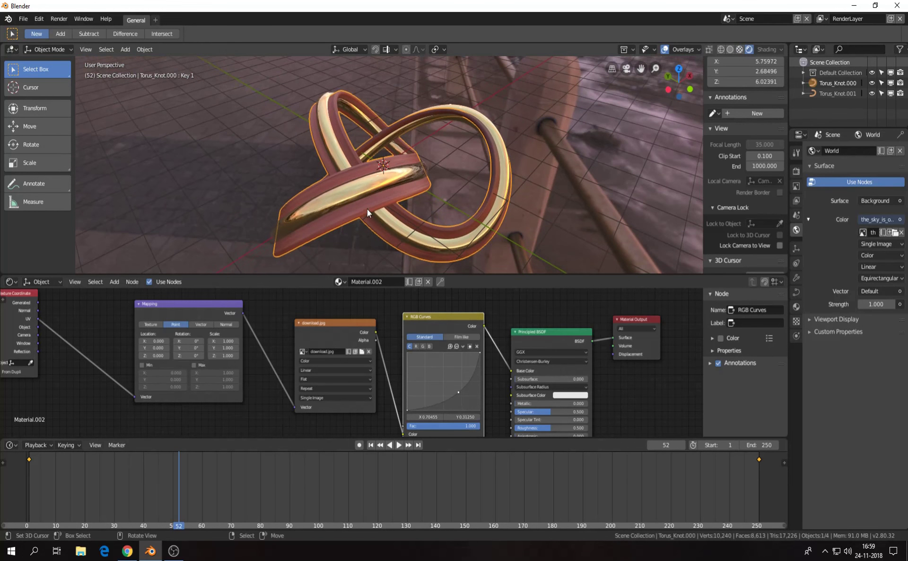
# - Set the Principled BSDF Roughness to 0.095 and Metallic to 0.552, then return to camera view
pyautogui.moveTo(632, 416); pyautogui.dragTo(599, 385, button='middle')
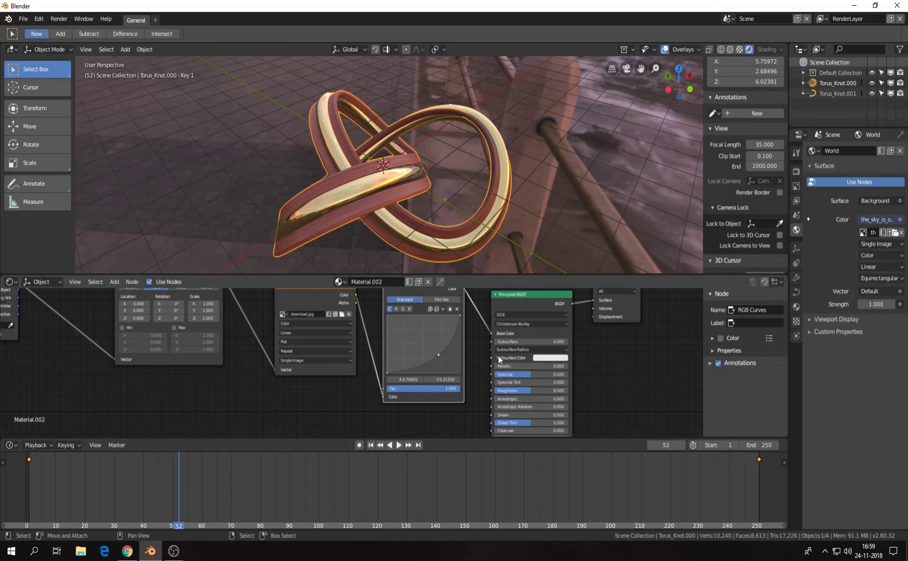
pyautogui.moveTo(530, 391); pyautogui.dragTo(513, 390)
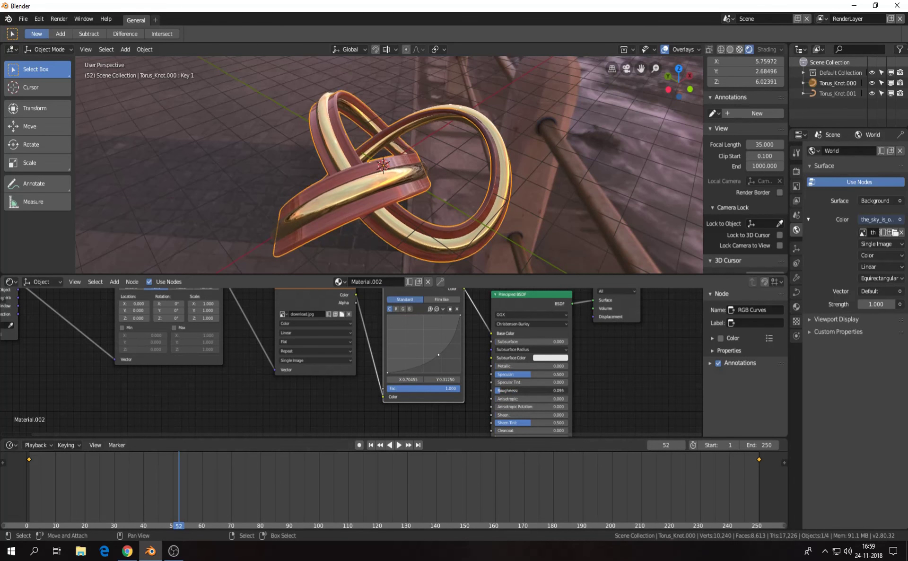
pyautogui.hotkey('ctrl', 'c')
pyautogui.hotkey('ctrl', 'v')
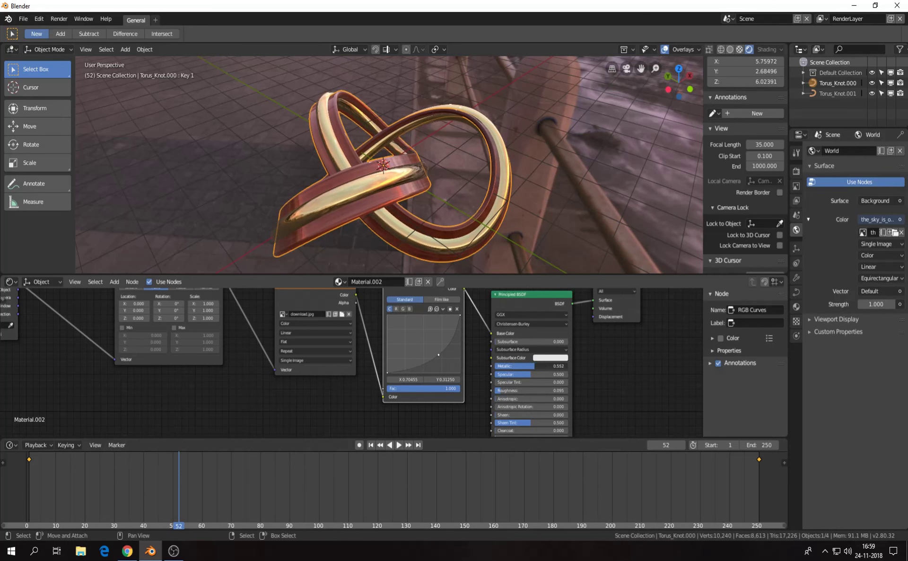
pyautogui.press('KP_0')
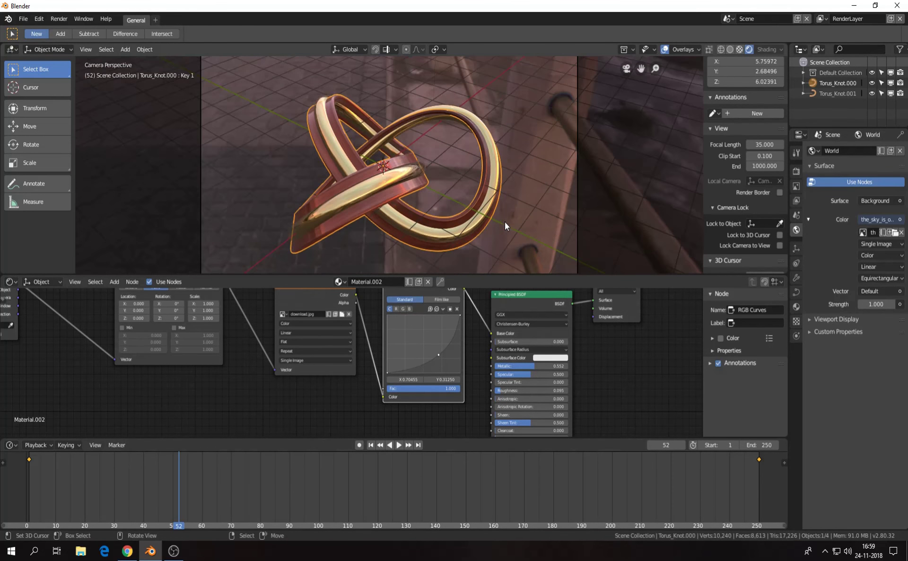
pyautogui.scroll(-2, 493, 236)
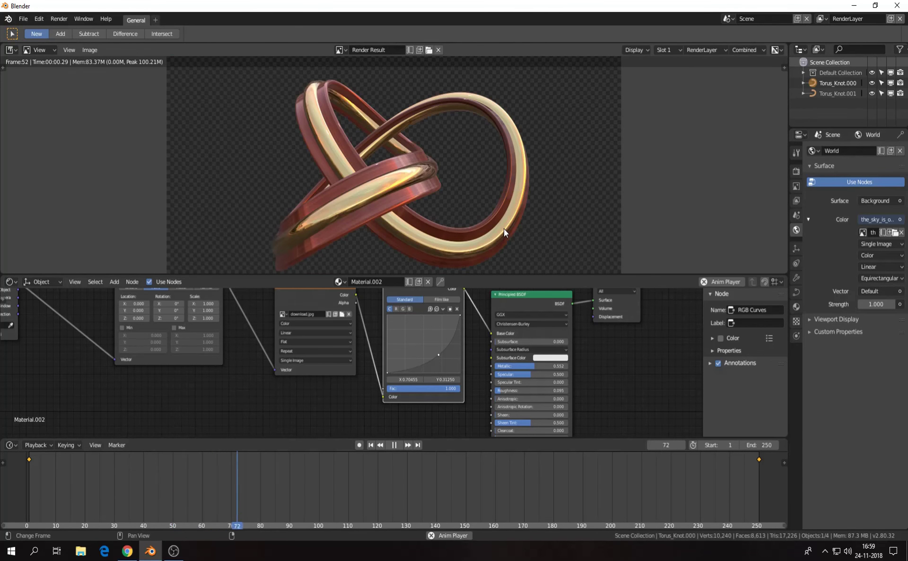
# - Re-render frame 52 to show the sky-lit gold and copper knots on transparency
pyautogui.press('Escape')
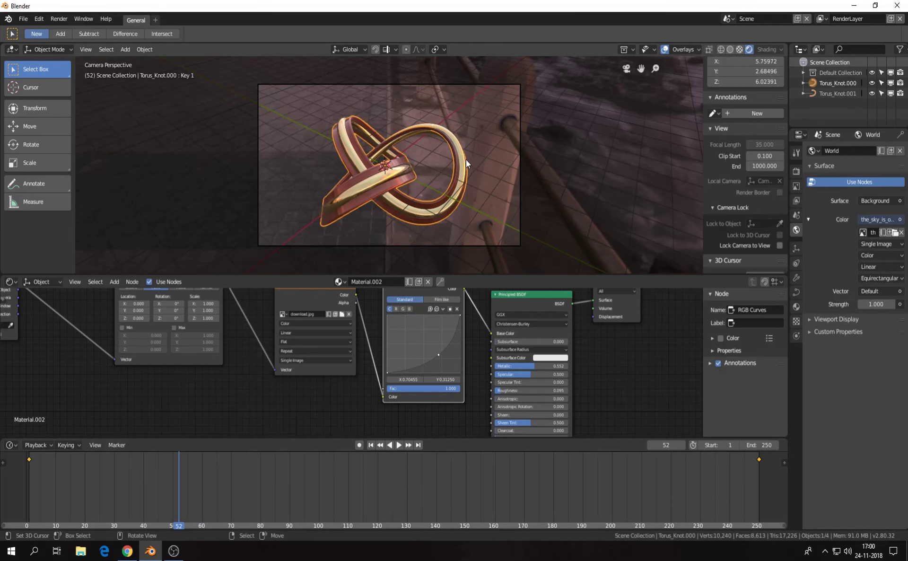
pyautogui.press('F12')
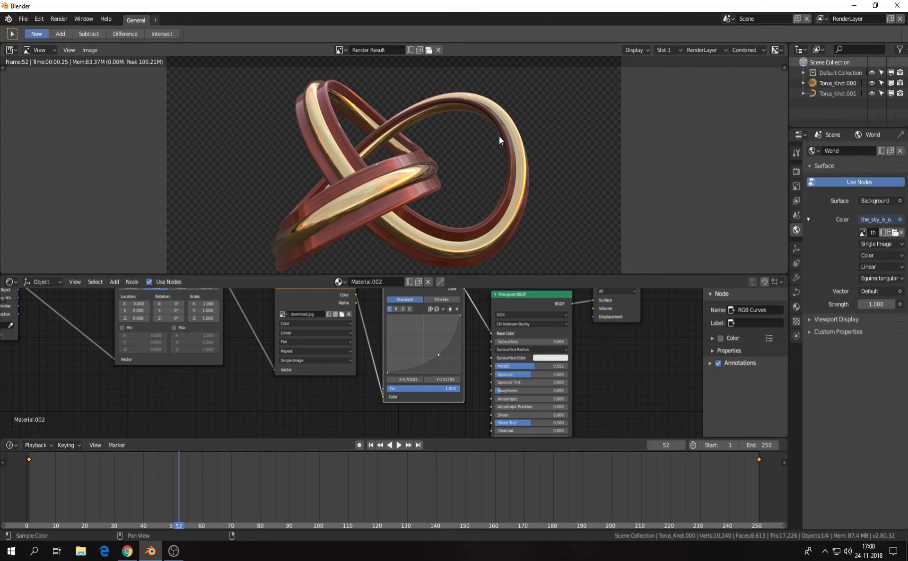